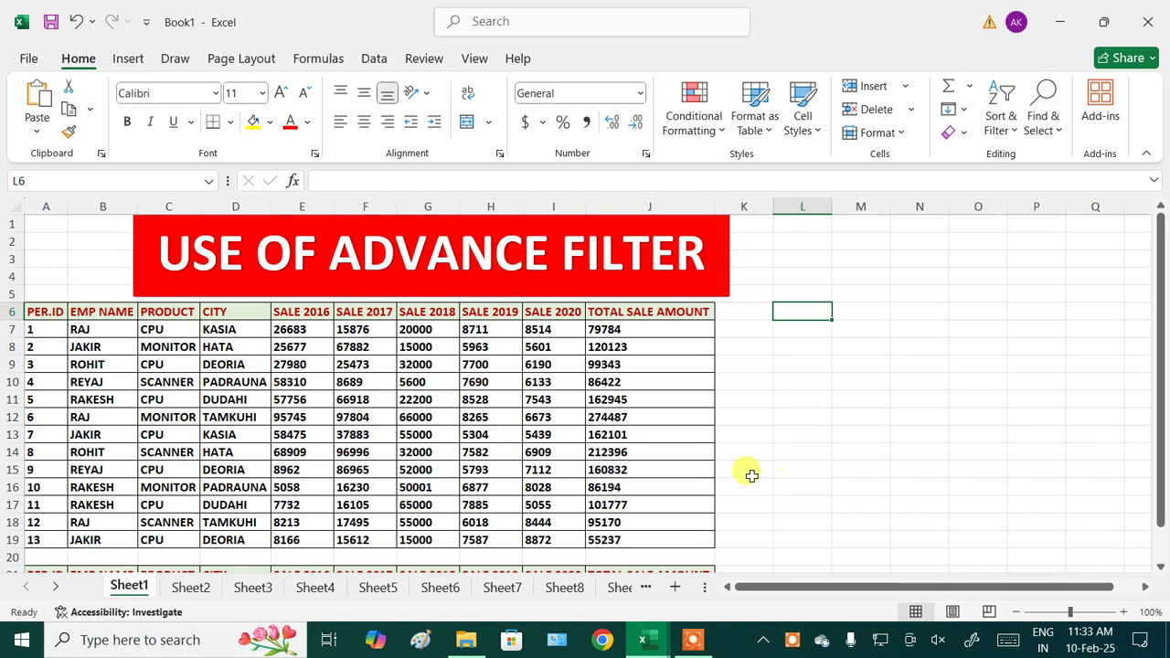
# - Examine the sales table's employee names, yearly sales columns and the TOTAL SALE AMOUNT formula in J7
pyautogui.scroll(-2, 538, 470)
pyautogui.scroll(1, 540, 476)
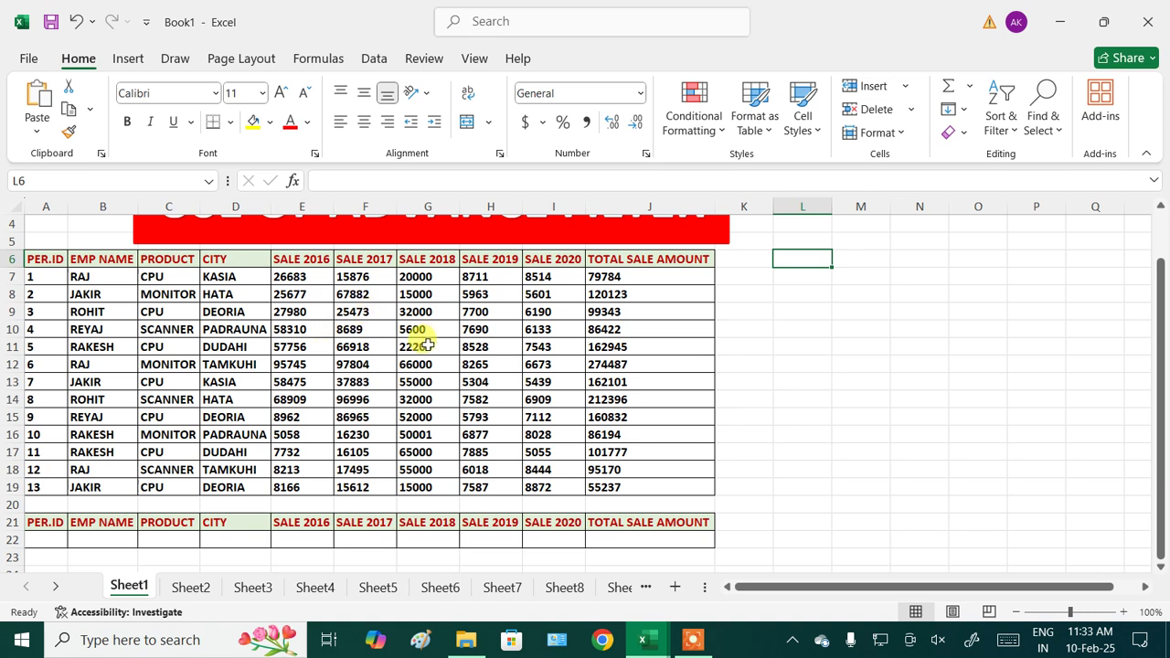
pyautogui.click(643, 276)
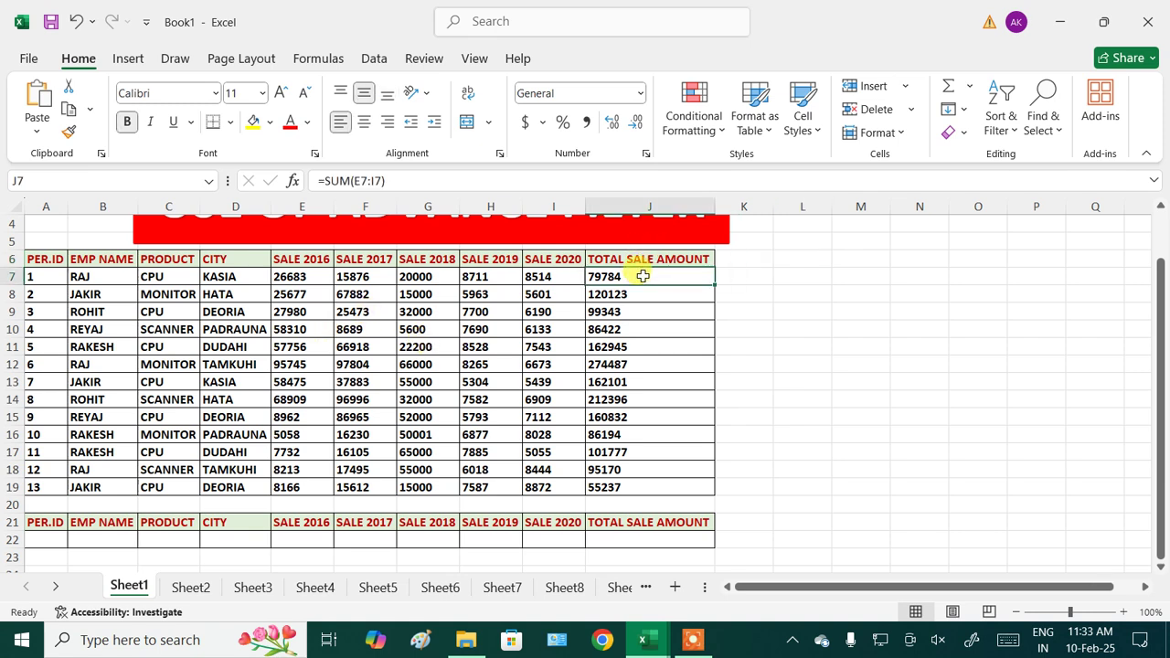
pyautogui.moveTo(310, 279); pyautogui.dragTo(549, 485)
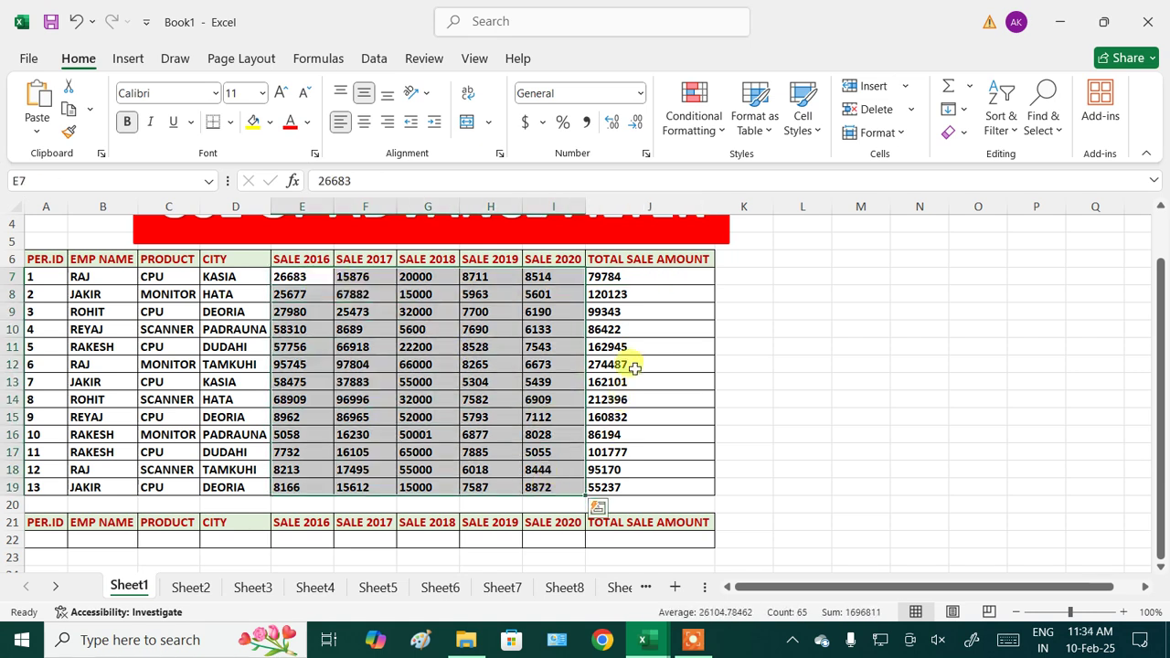
pyautogui.click(664, 280)
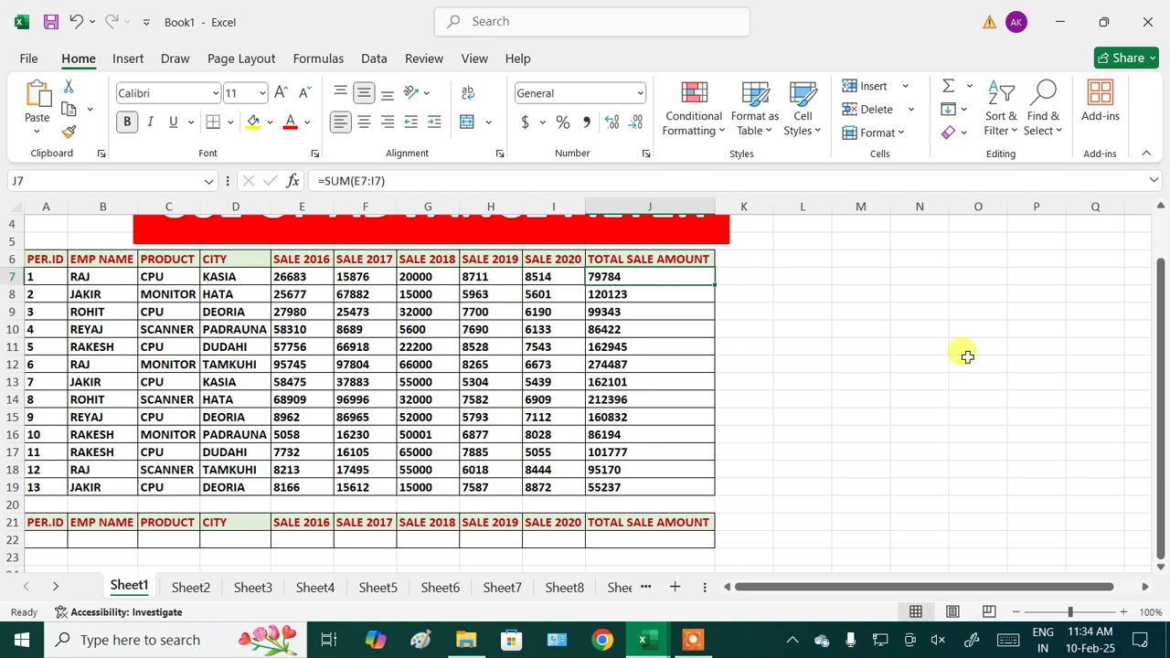
pyautogui.click(940, 361)
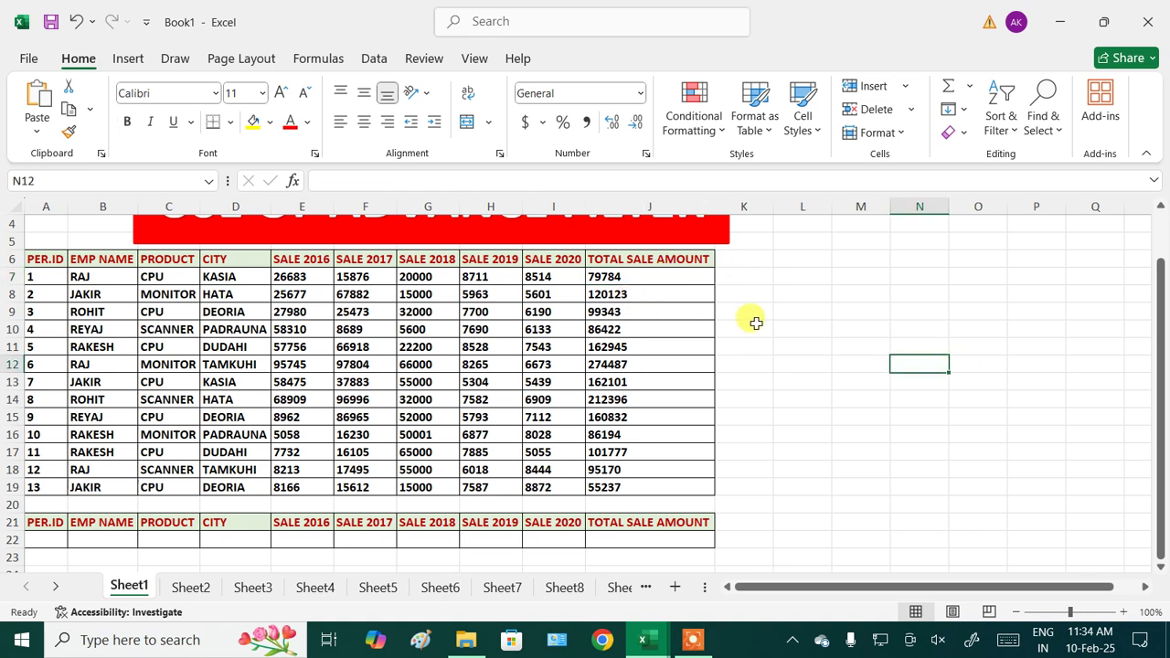
pyautogui.moveTo(104, 280); pyautogui.dragTo(109, 474)
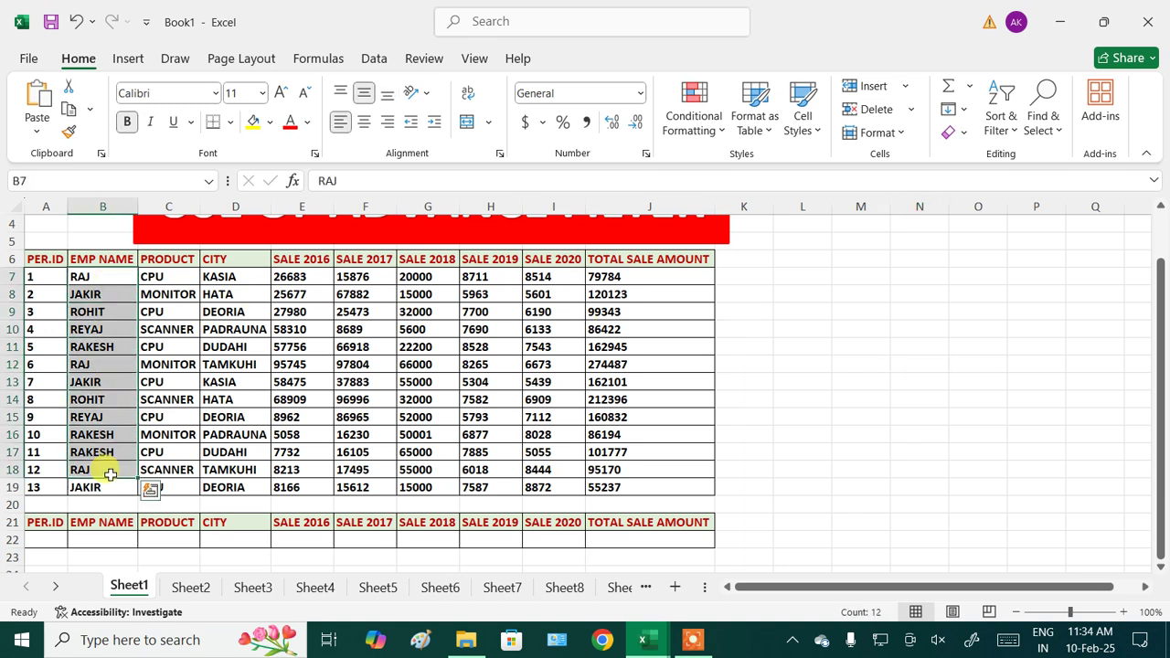
pyautogui.click(108, 470)
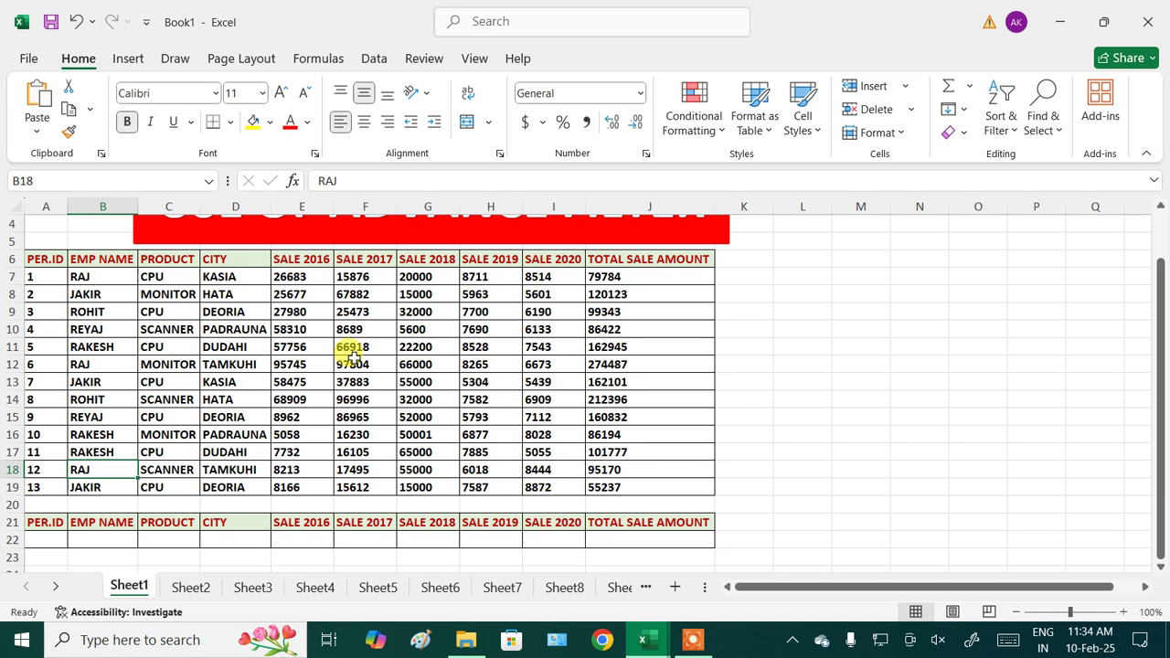
pyautogui.click(804, 413)
pyautogui.scroll(-1, 713, 420)
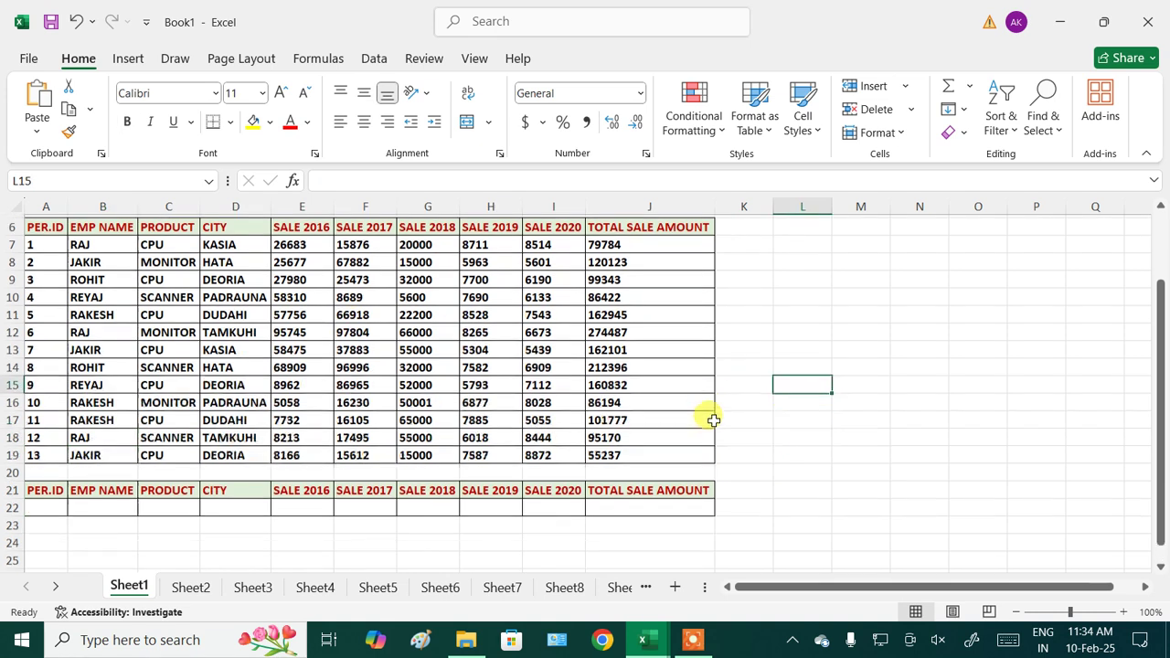
pyautogui.scroll(2, 667, 418)
pyautogui.scroll(-2, 666, 418)
pyautogui.scroll(1, 667, 419)
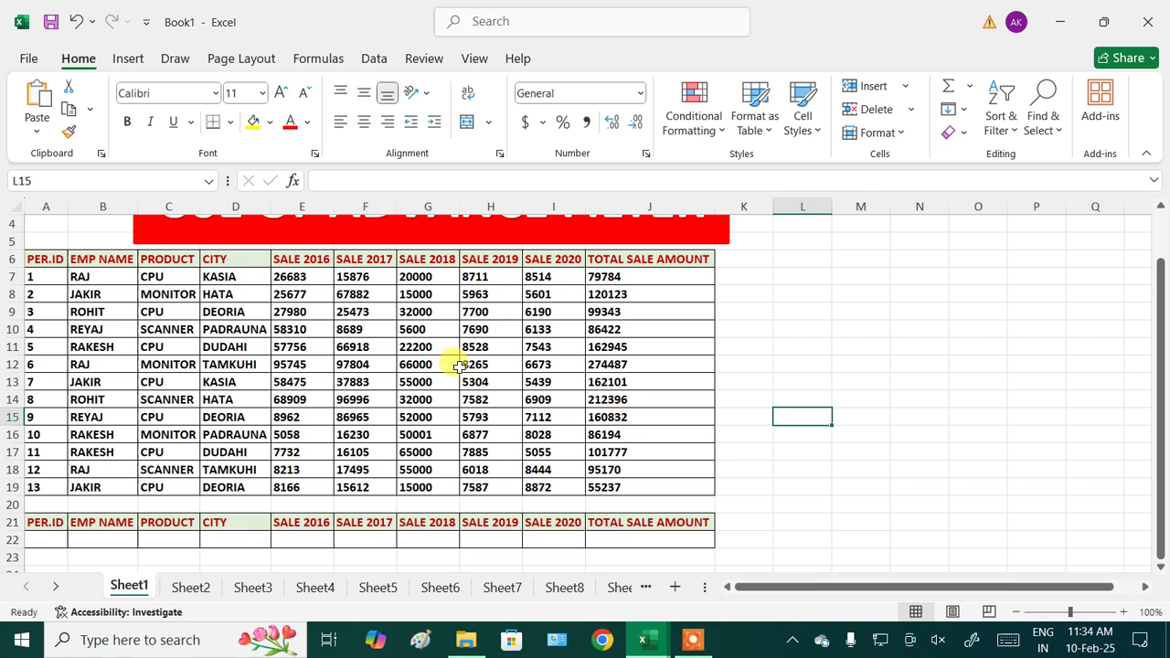
# - Examine the product and city entries in A6:J19 and the empty criteria row beneath the table
pyautogui.click(104, 282)
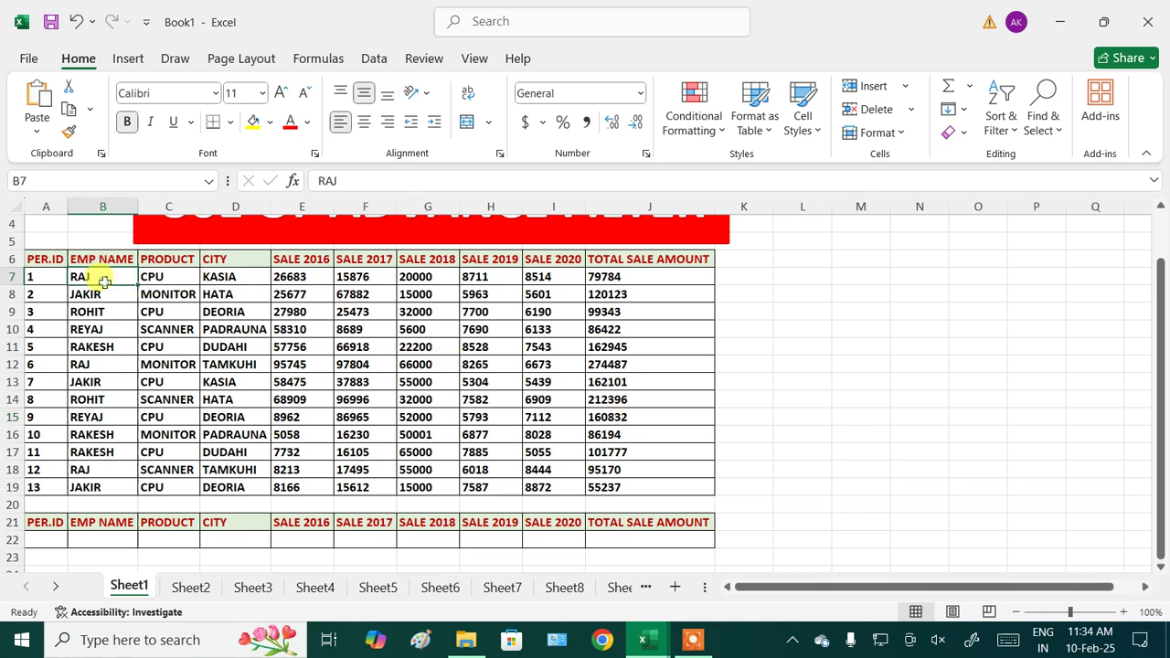
pyautogui.click(178, 278)
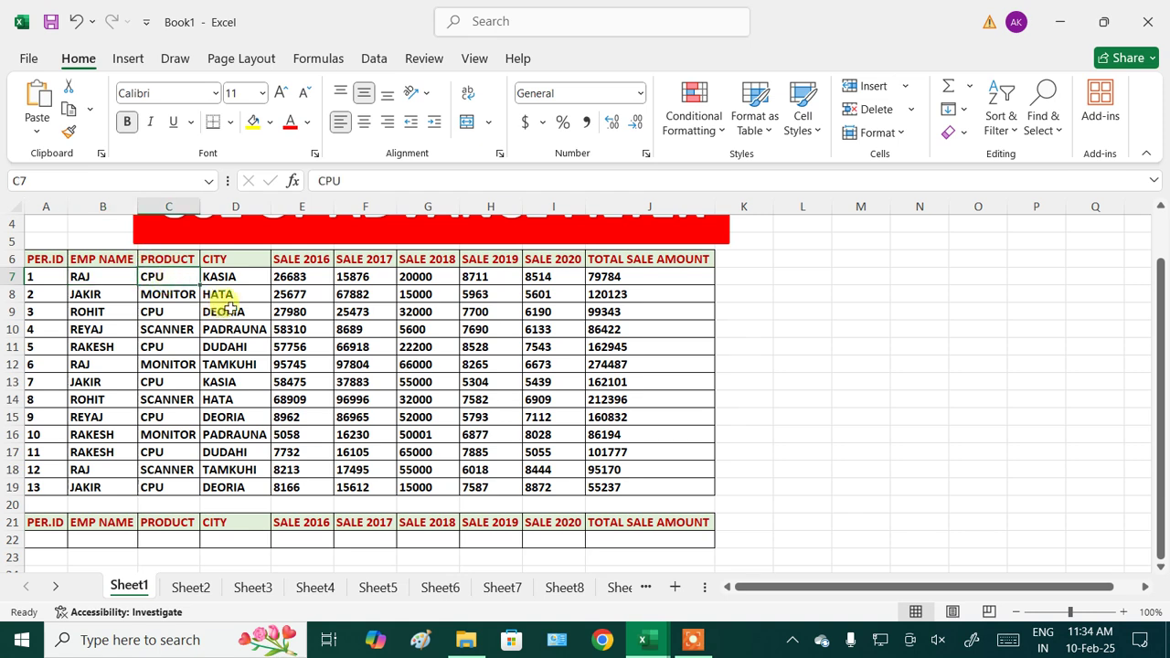
pyautogui.click(245, 282)
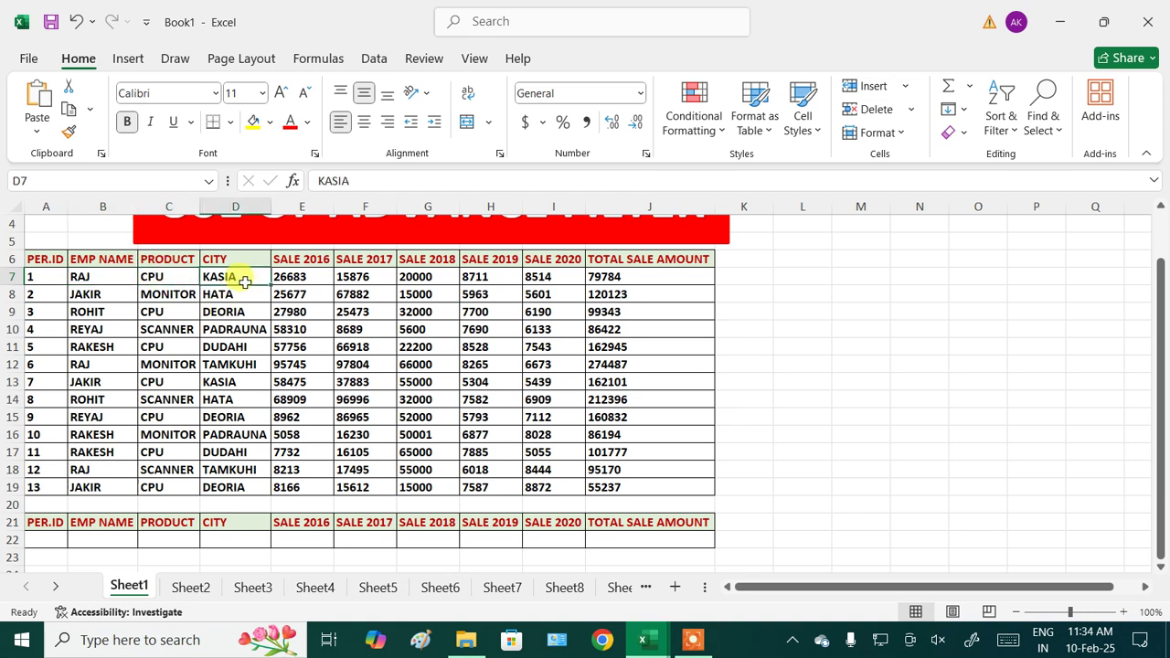
pyautogui.click(118, 294)
pyautogui.click(150, 299)
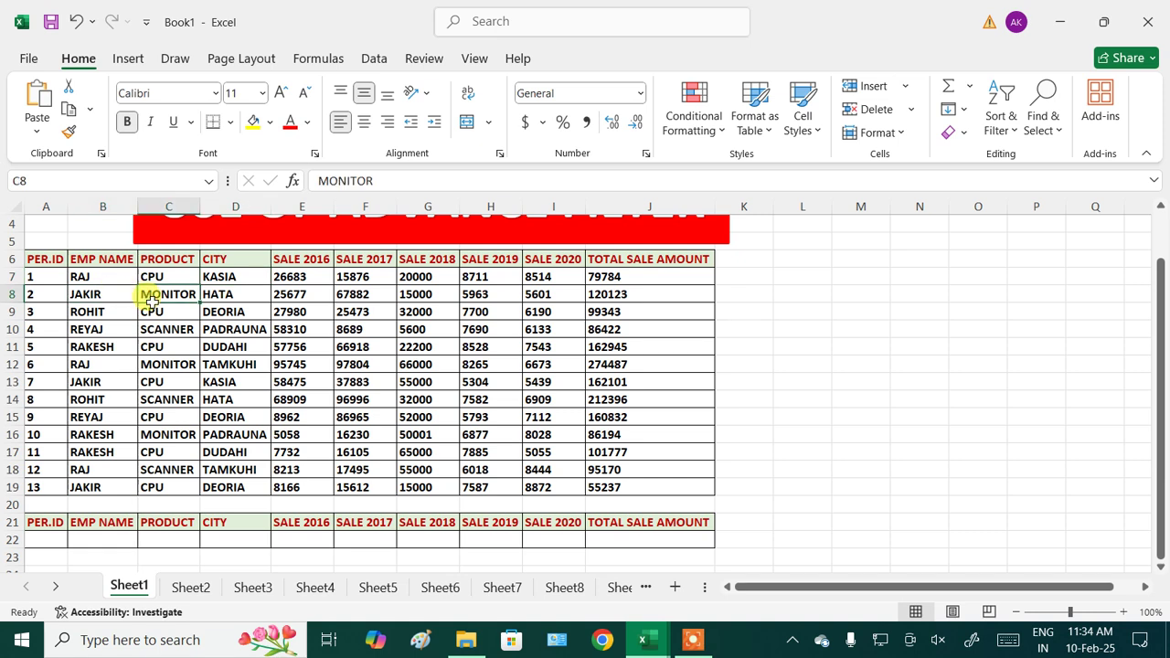
pyautogui.click(116, 538)
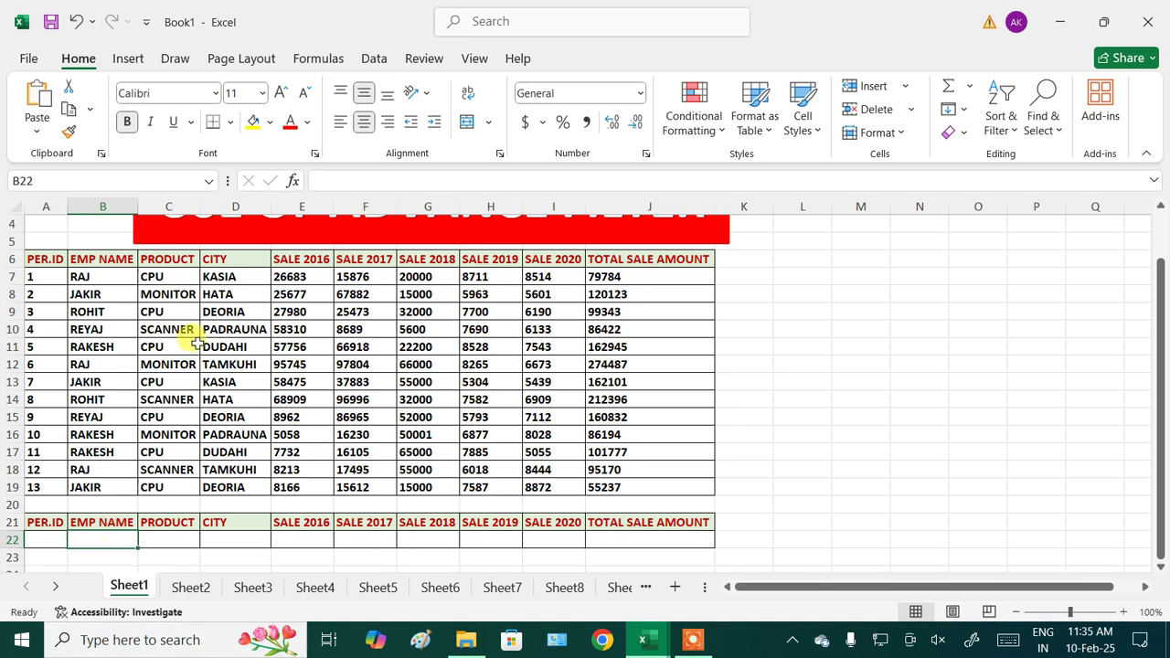
pyautogui.click(406, 409)
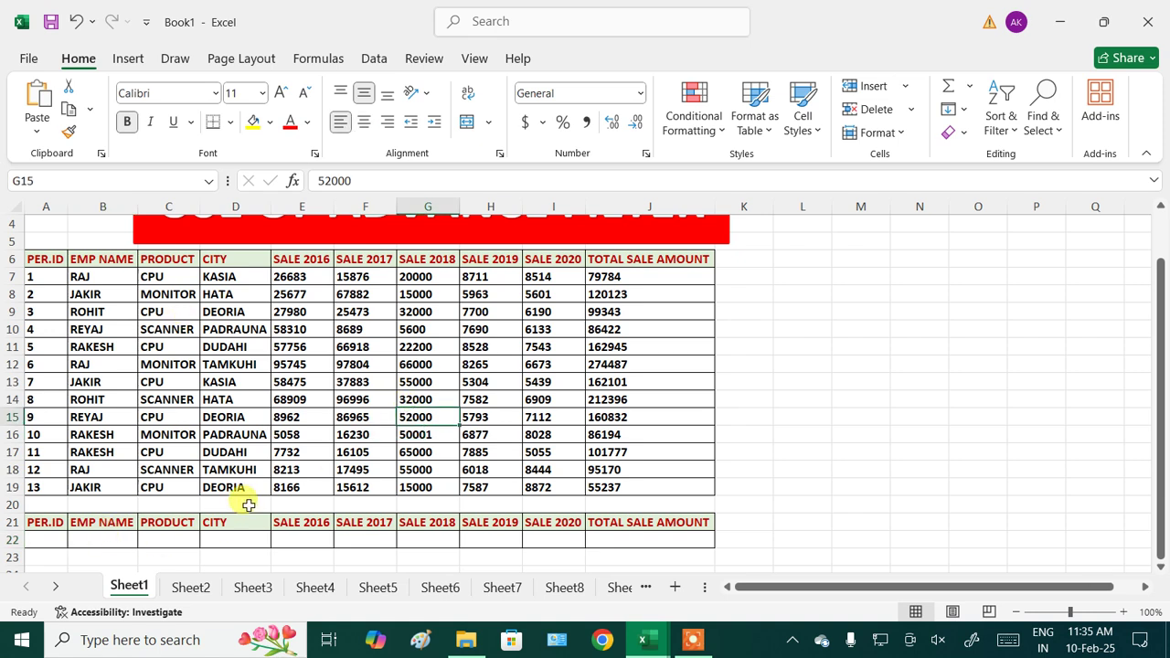
pyautogui.click(812, 438)
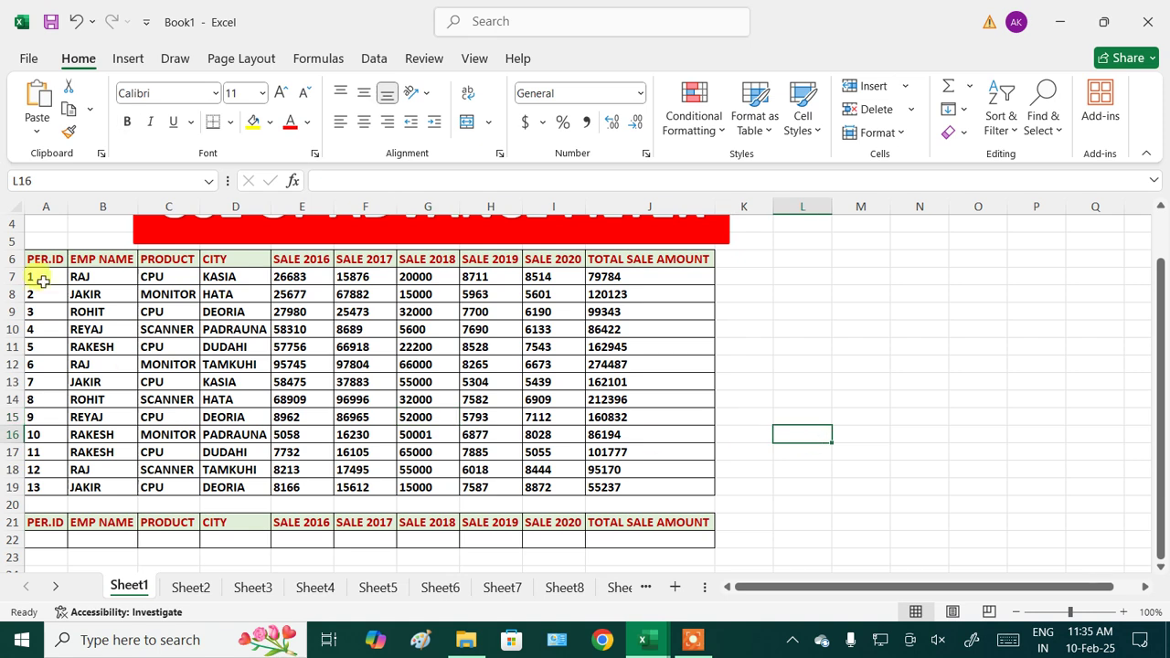
pyautogui.moveTo(43, 261); pyautogui.dragTo(652, 487)
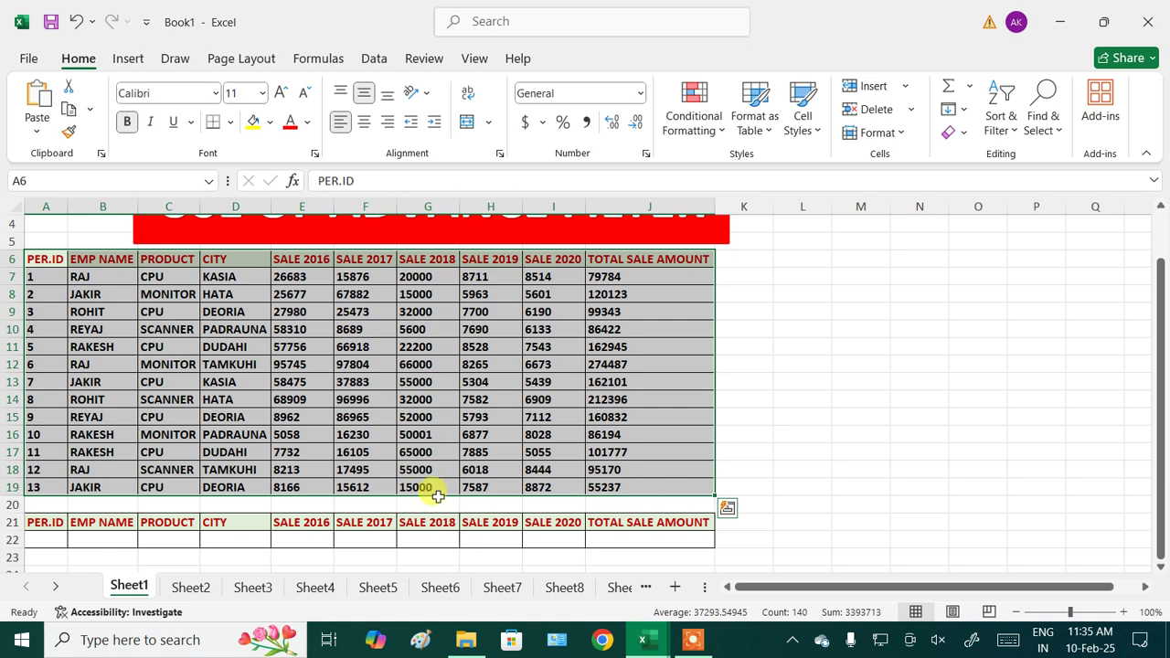
# - Enter the employee name from B7 as the EMP NAME criterion in cell B22
pyautogui.click(113, 538)
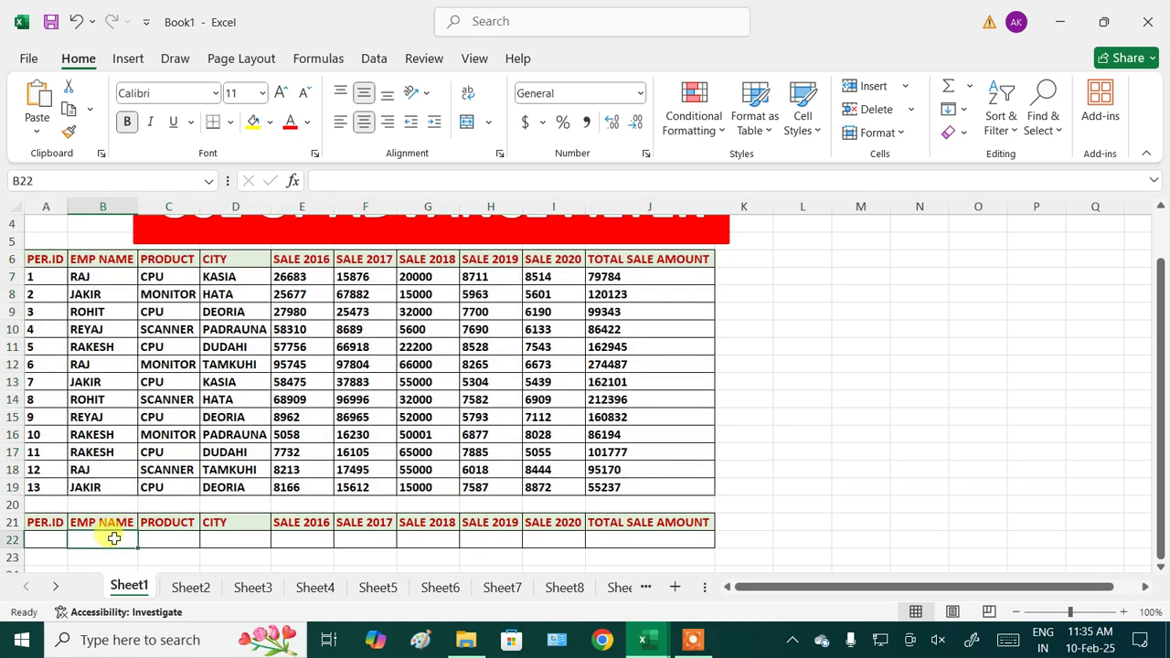
pyautogui.write('=')
pyautogui.press('BackSpace')
pyautogui.write('RAJ')
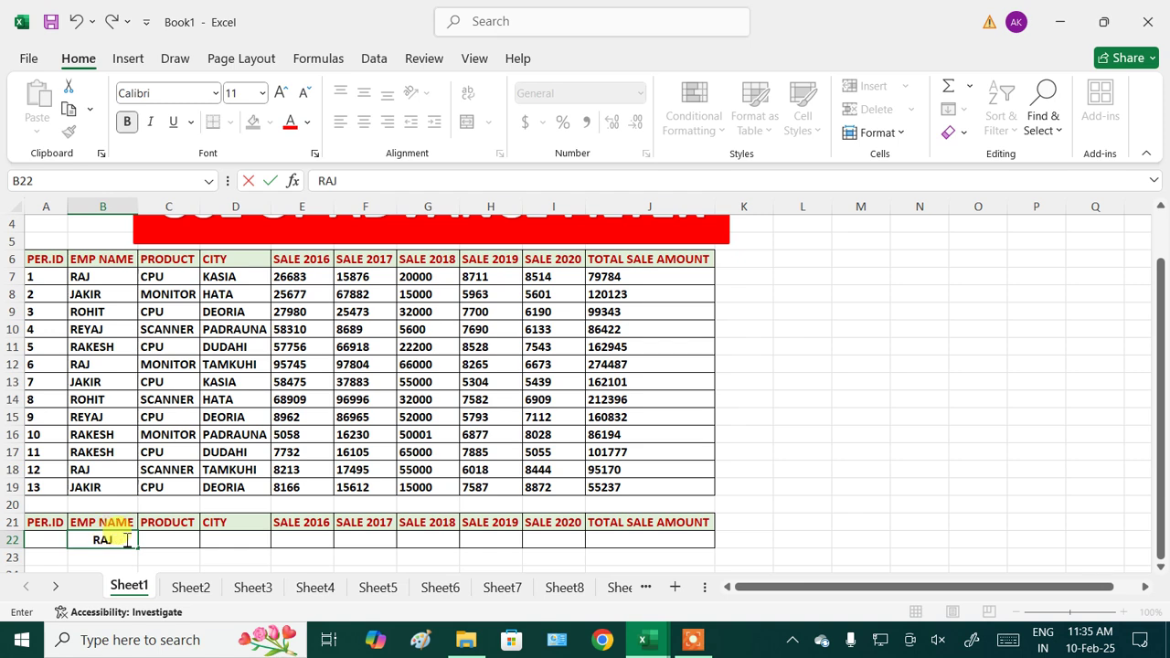
pyautogui.click(809, 452)
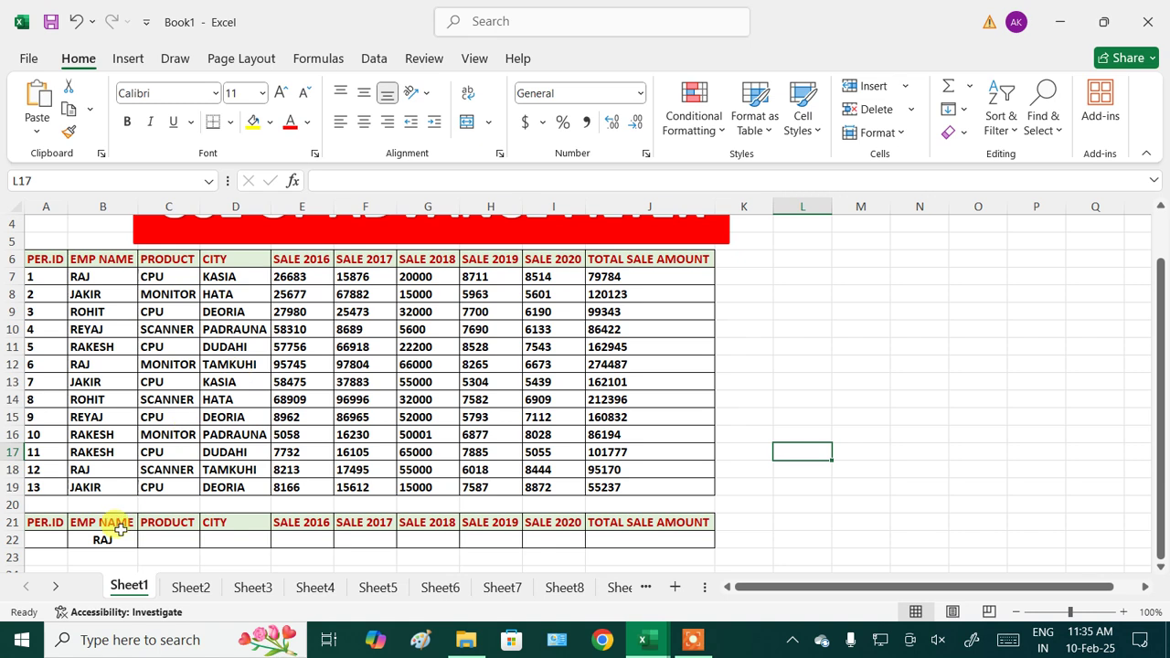
pyautogui.click(843, 334)
pyautogui.click(758, 282)
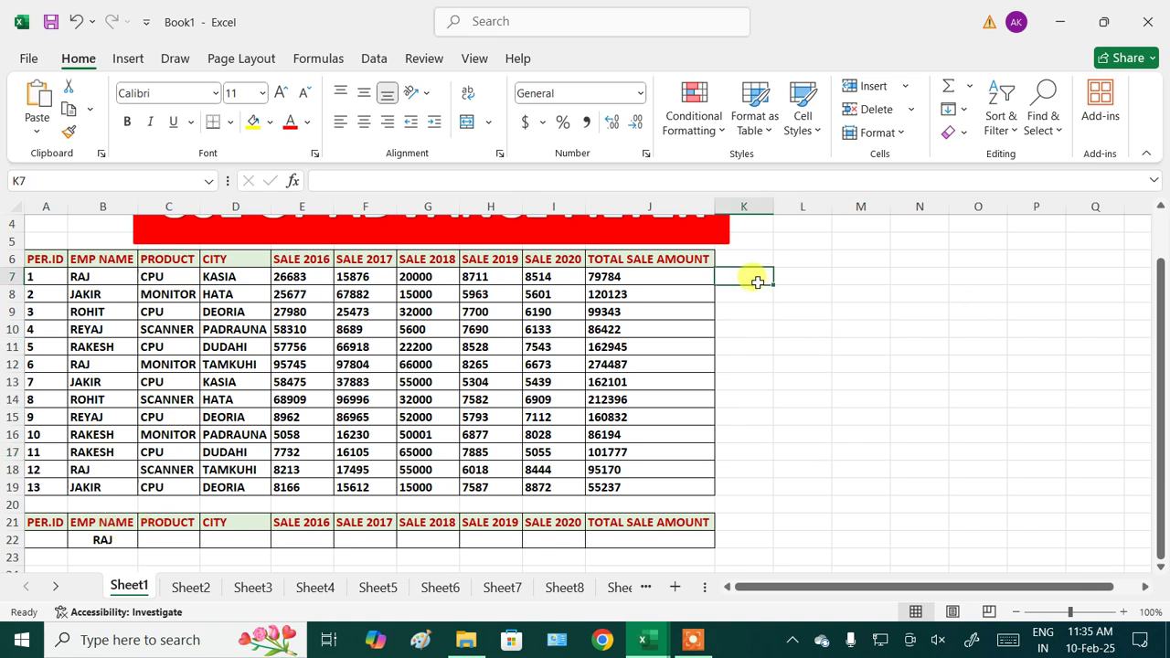
pyautogui.click(822, 358)
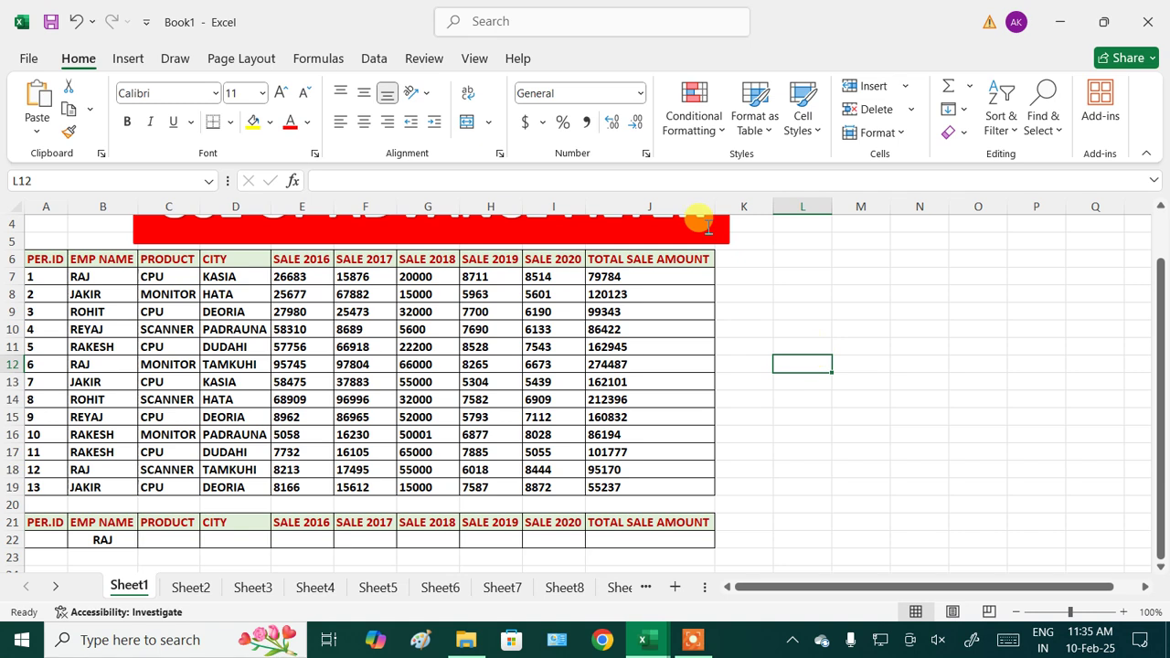
# - Start an Advanced Filter on the sales table with list range A6:J19
pyautogui.click(374, 59)
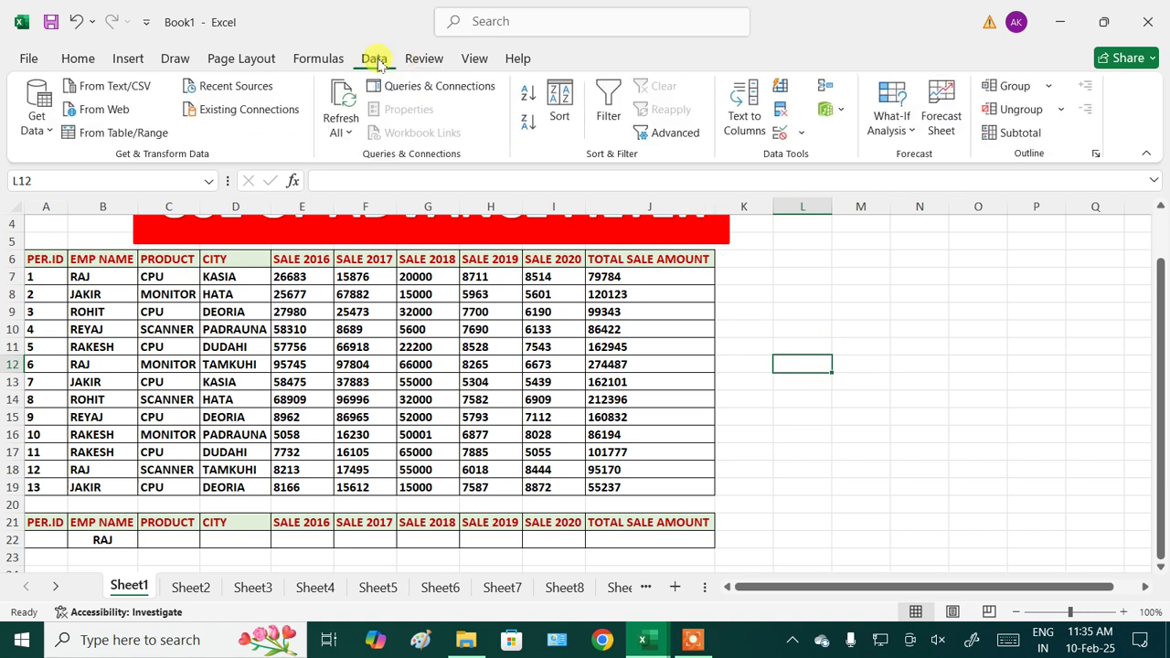
pyautogui.click(678, 137)
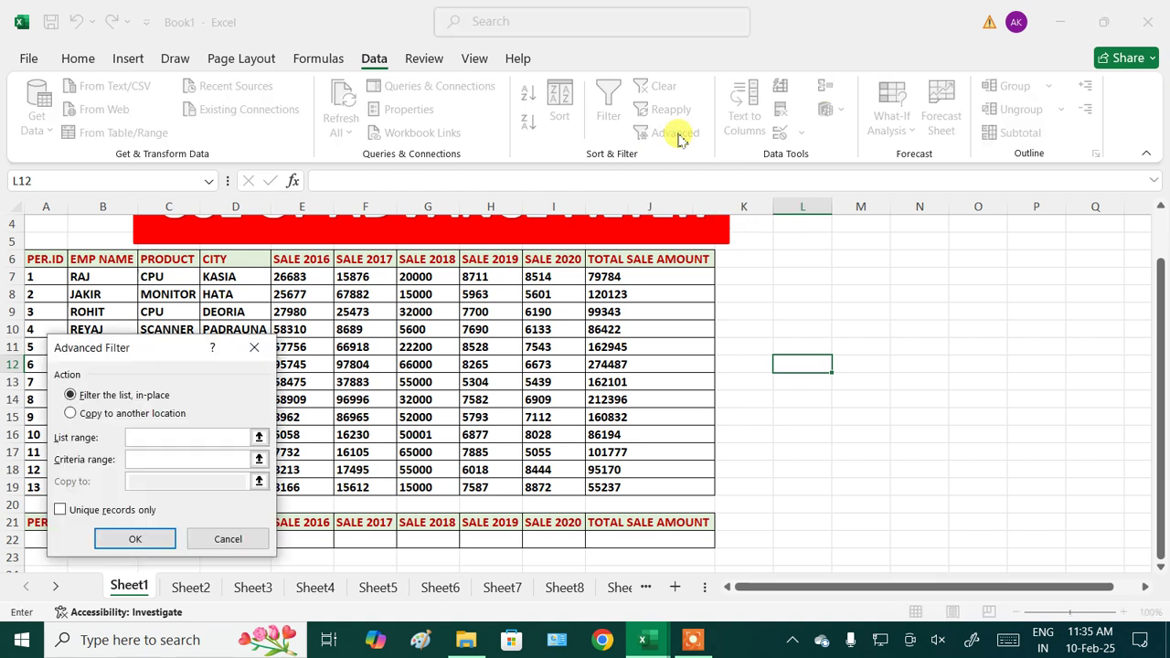
pyautogui.moveTo(202, 340); pyautogui.dragTo(700, 138)
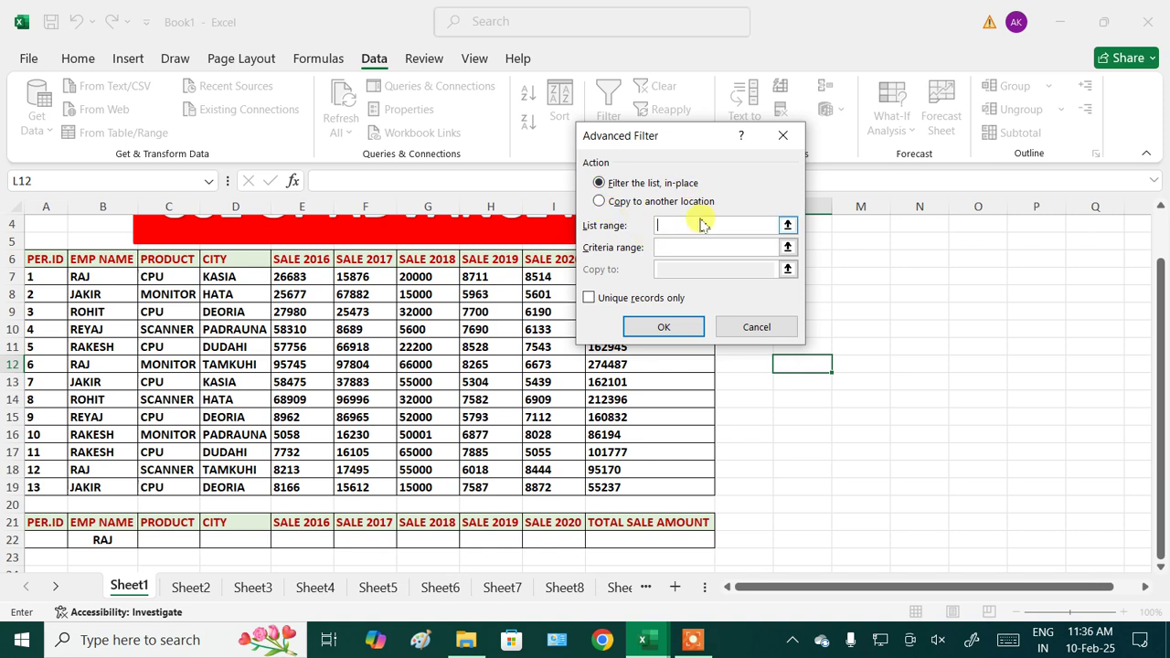
pyautogui.click(746, 245)
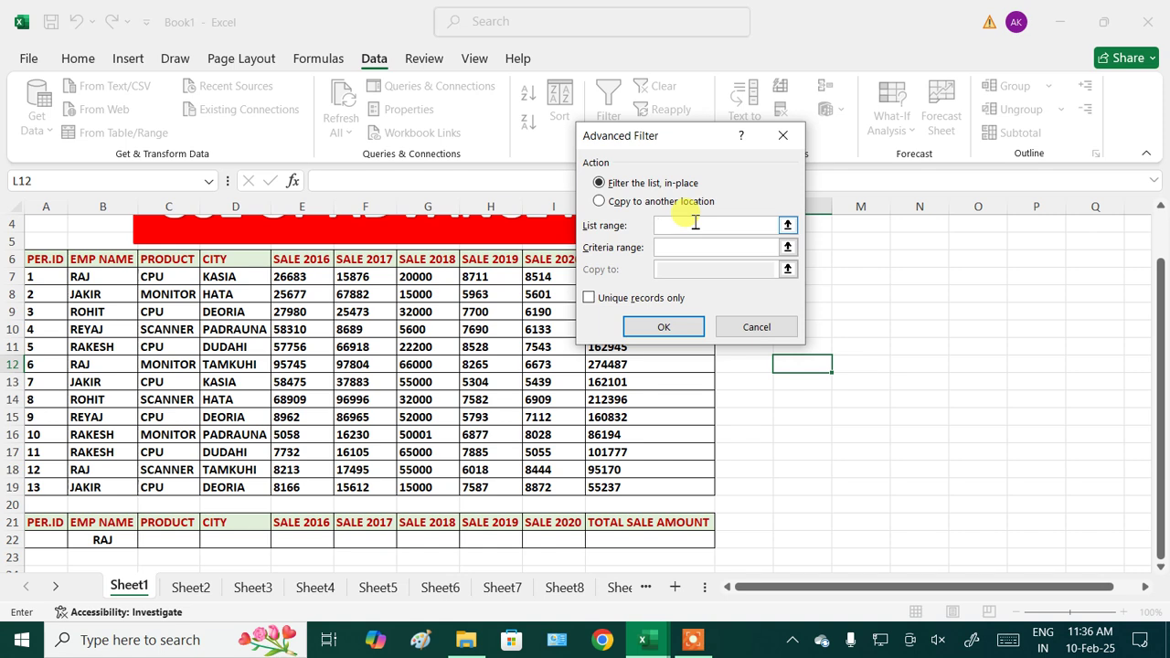
pyautogui.click(52, 261)
pyautogui.moveTo(52, 261); pyautogui.dragTo(662, 490)
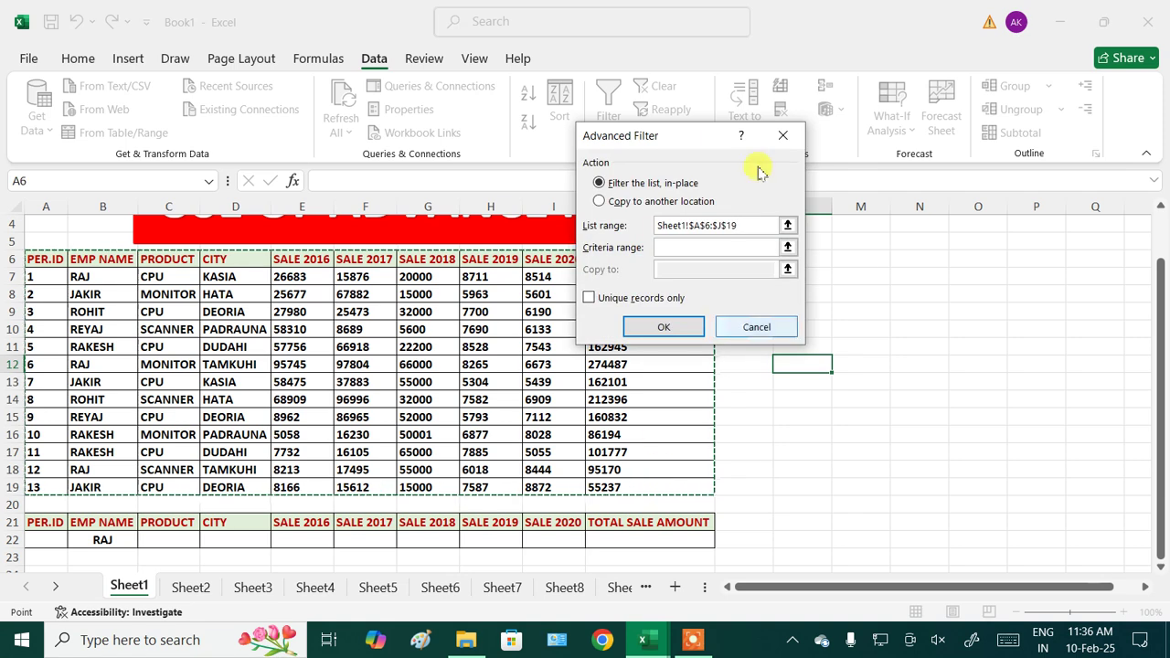
# - Set the criteria range to A21:J22 and apply the Advanced Filter in place
pyautogui.click(712, 247)
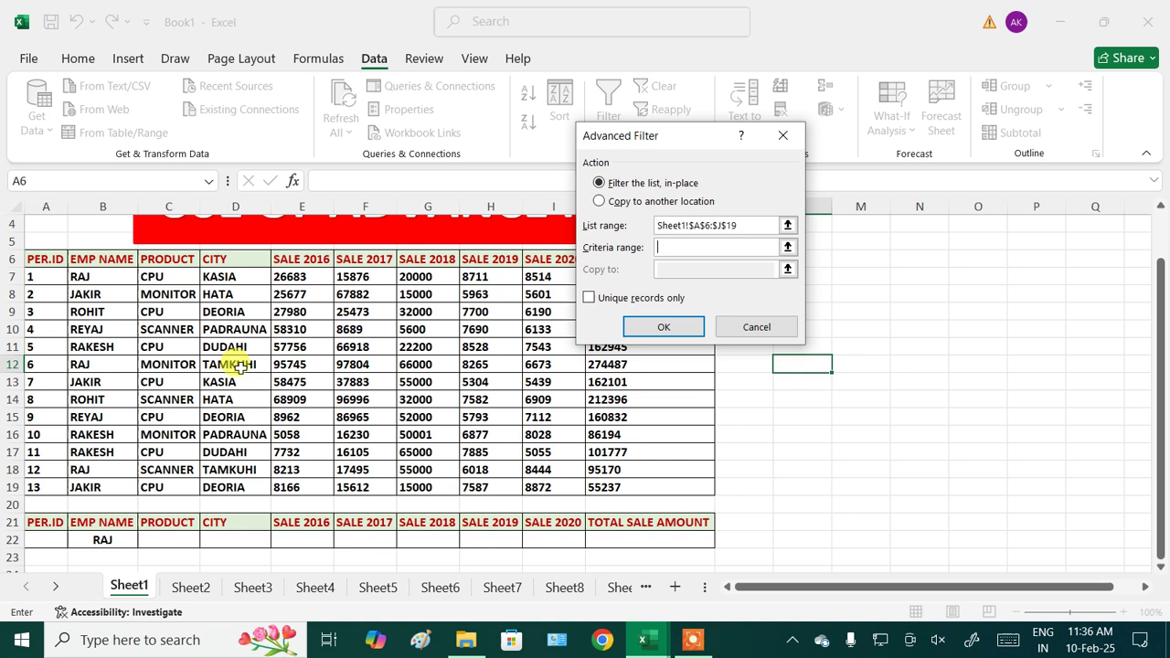
pyautogui.click(50, 526)
pyautogui.moveTo(55, 527); pyautogui.dragTo(656, 542)
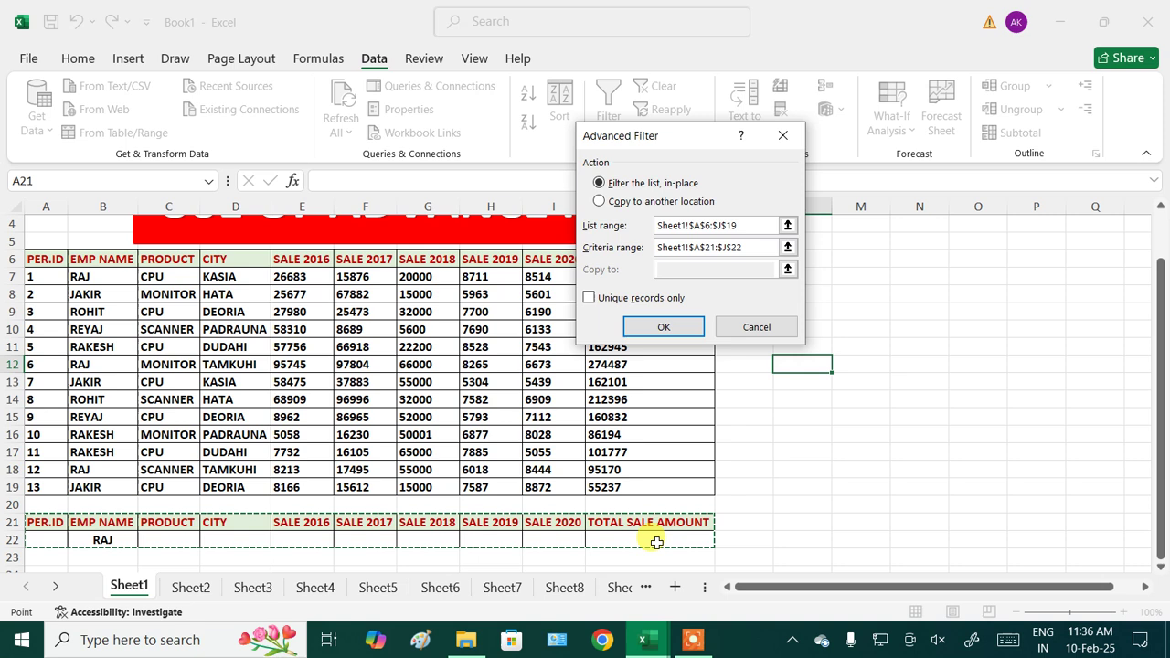
pyautogui.click(672, 331)
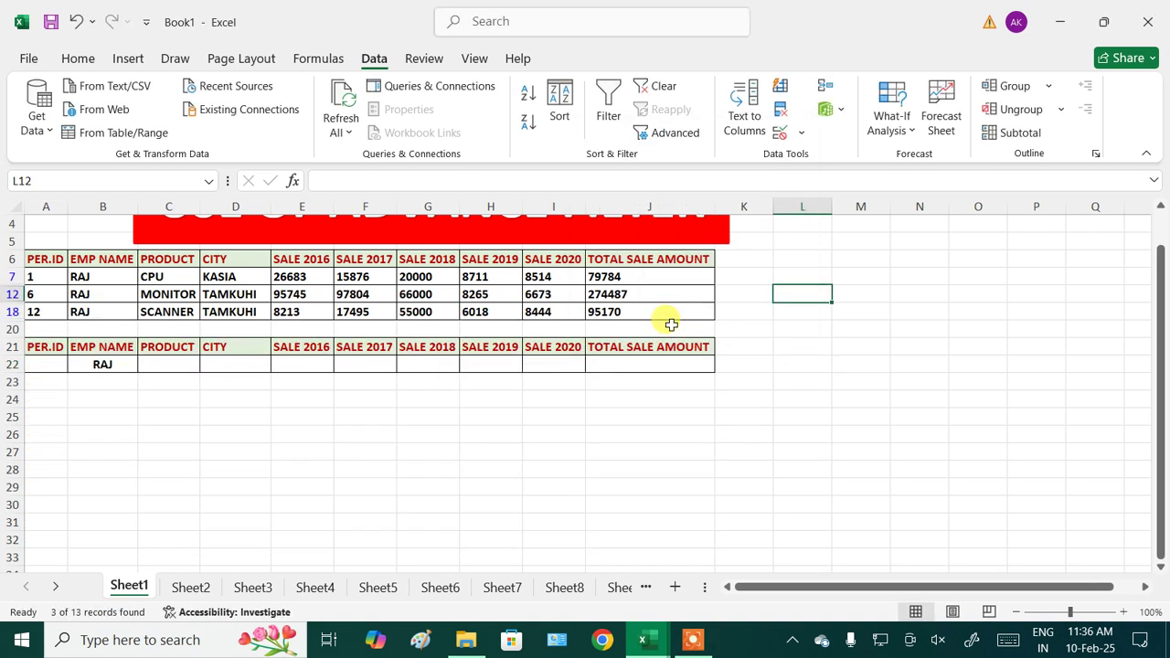
# - Review the filtered rows and their total sale amounts, and undo the Advanced Filter
pyautogui.click(552, 415)
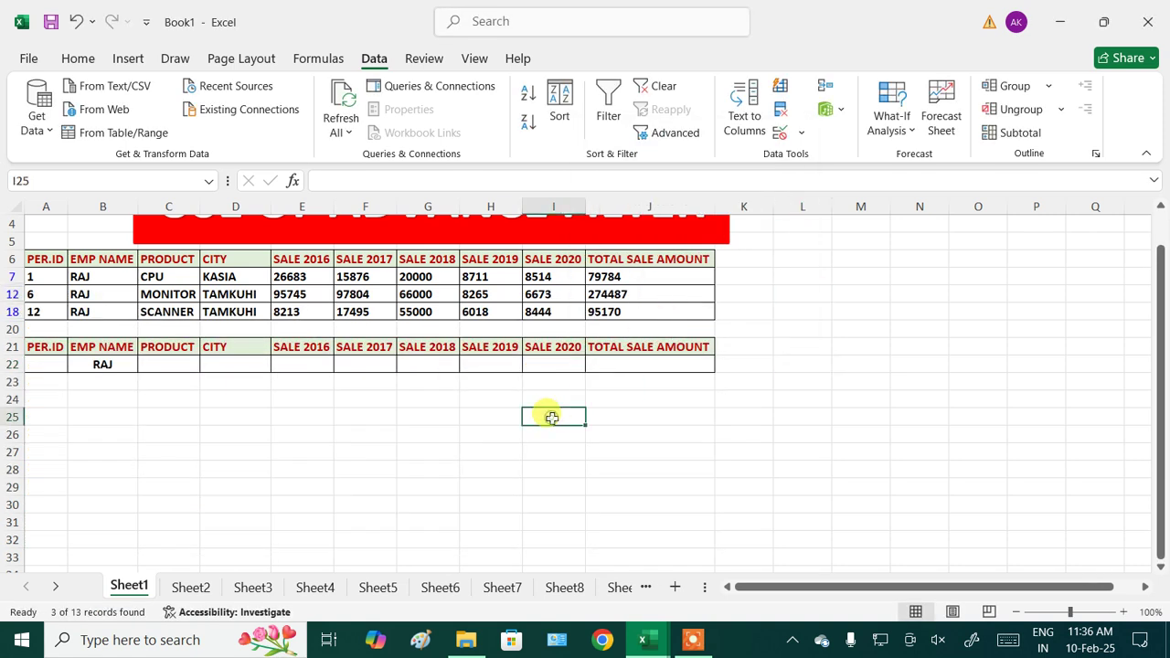
pyautogui.click(149, 276)
pyautogui.click(258, 276)
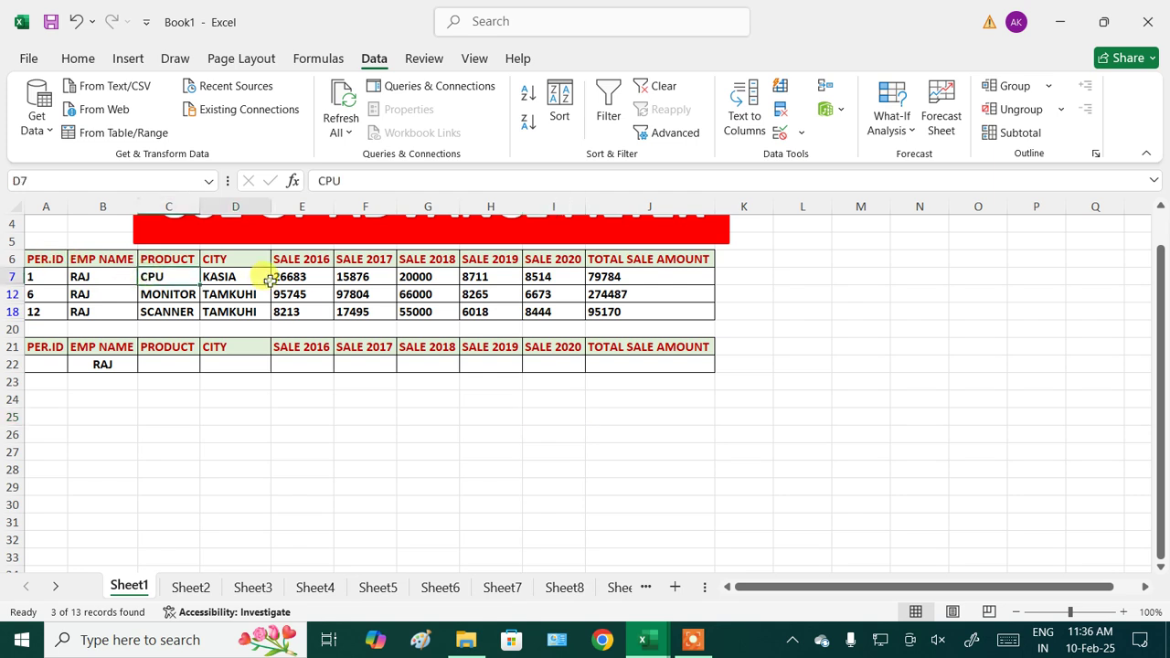
pyautogui.click(428, 295)
pyautogui.moveTo(635, 277); pyautogui.dragTo(632, 307)
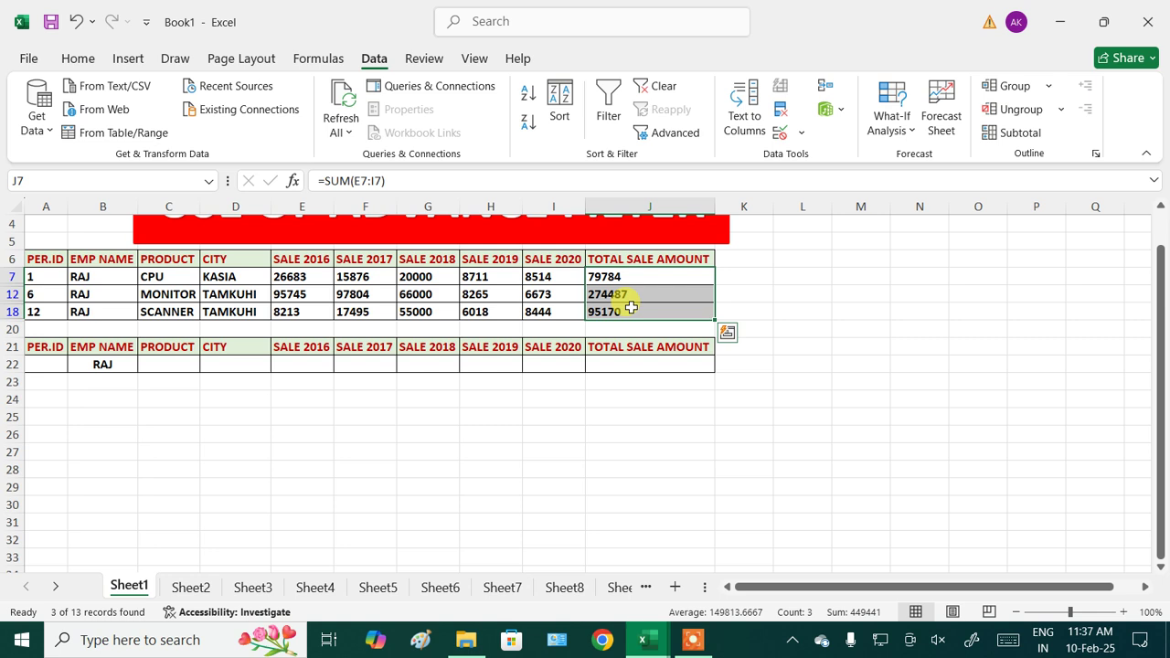
pyautogui.click(349, 448)
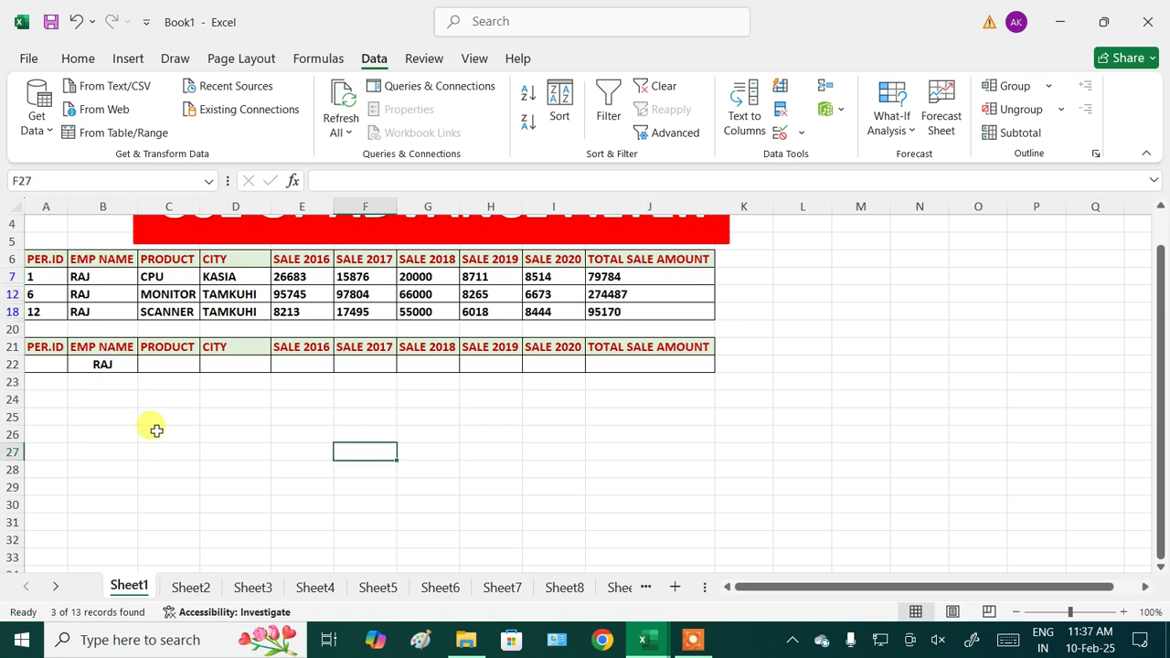
pyautogui.hotkey('ctrl', 'z')
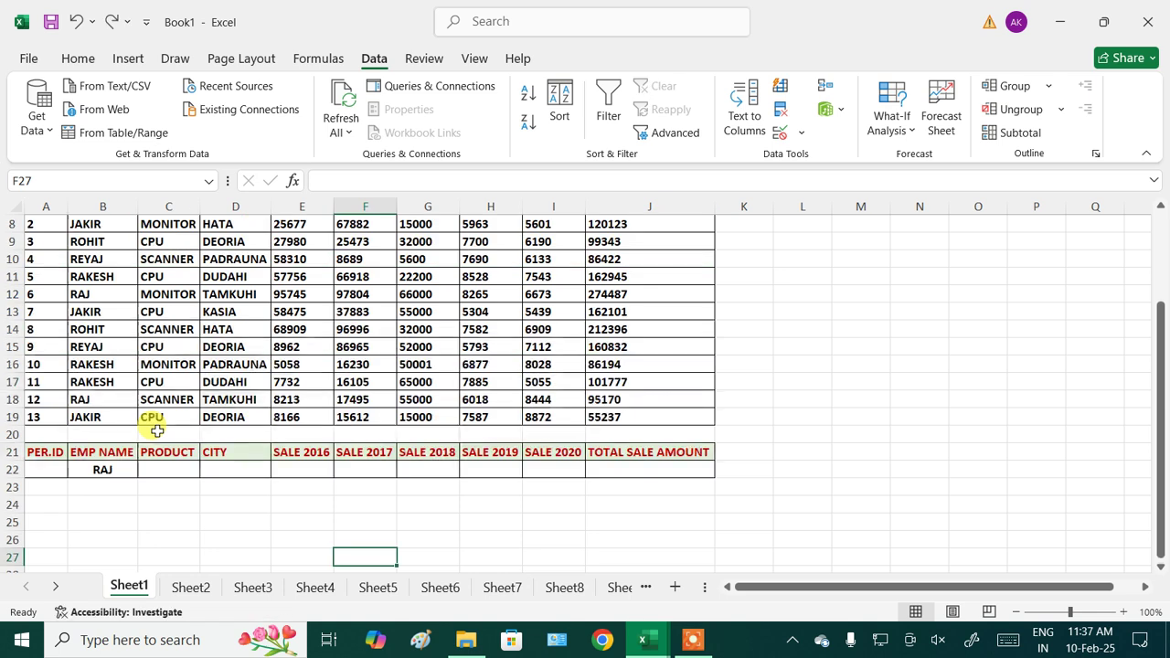
# - Review the sales table's employee rows and the criteria row beneath it
pyautogui.scroll(-1, 151, 425)
pyautogui.scroll(2, 143, 426)
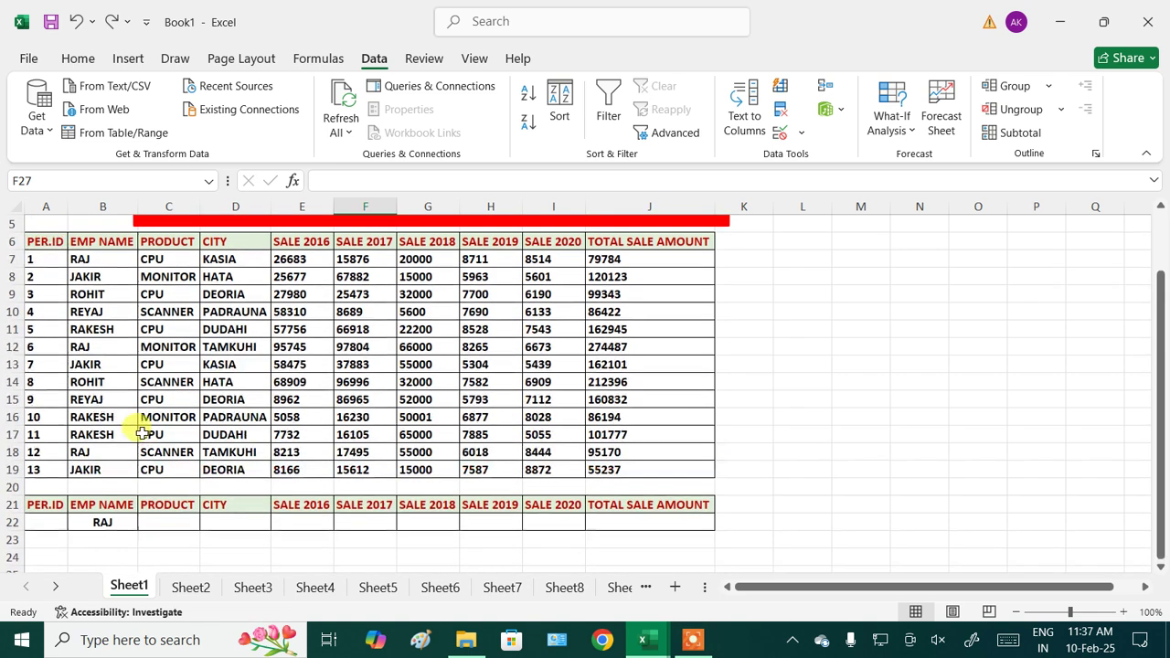
pyautogui.moveTo(88, 259); pyautogui.dragTo(676, 491)
pyautogui.click(851, 435)
pyautogui.scroll(-2, 308, 416)
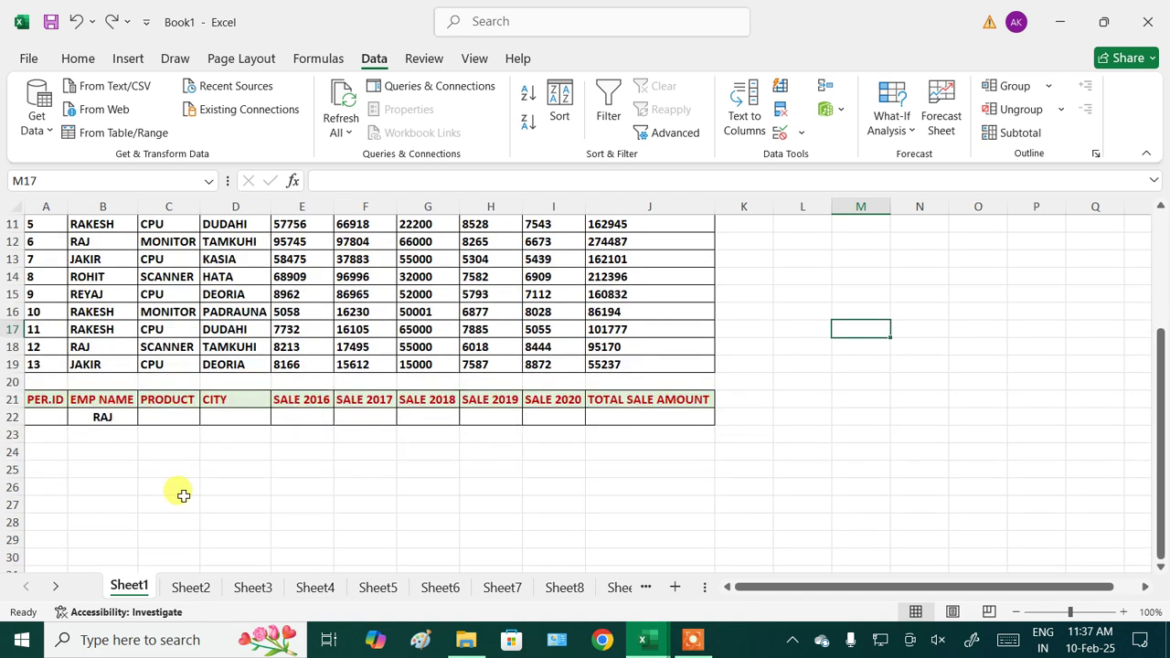
pyautogui.click(91, 259)
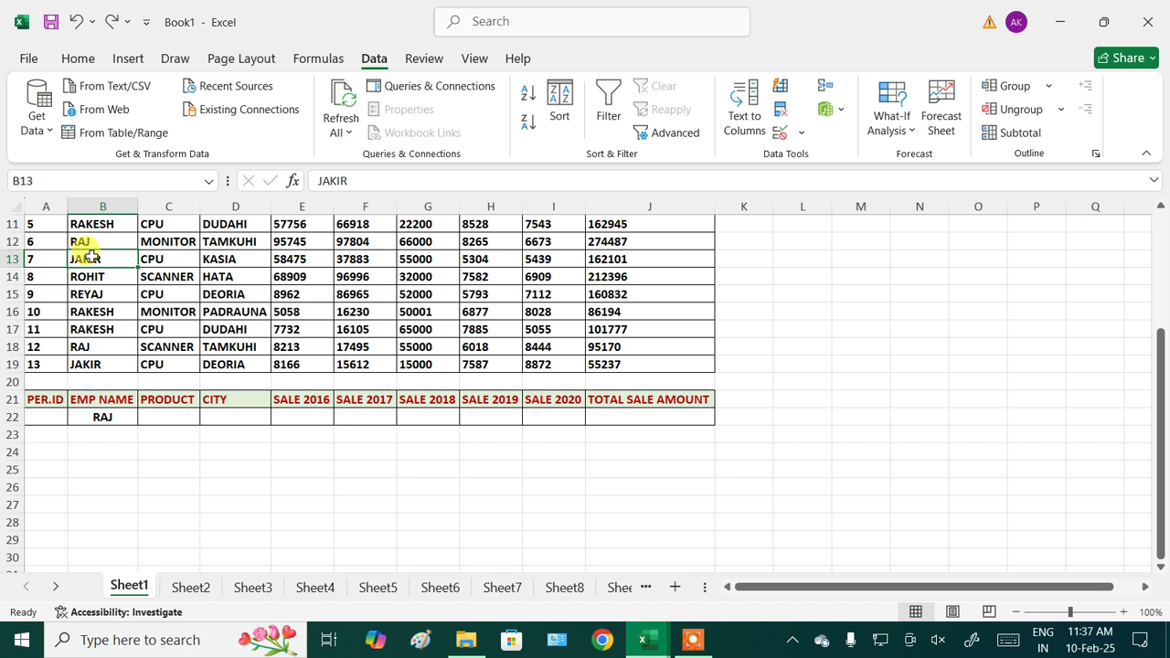
pyautogui.scroll(2, 91, 258)
pyautogui.click(859, 316)
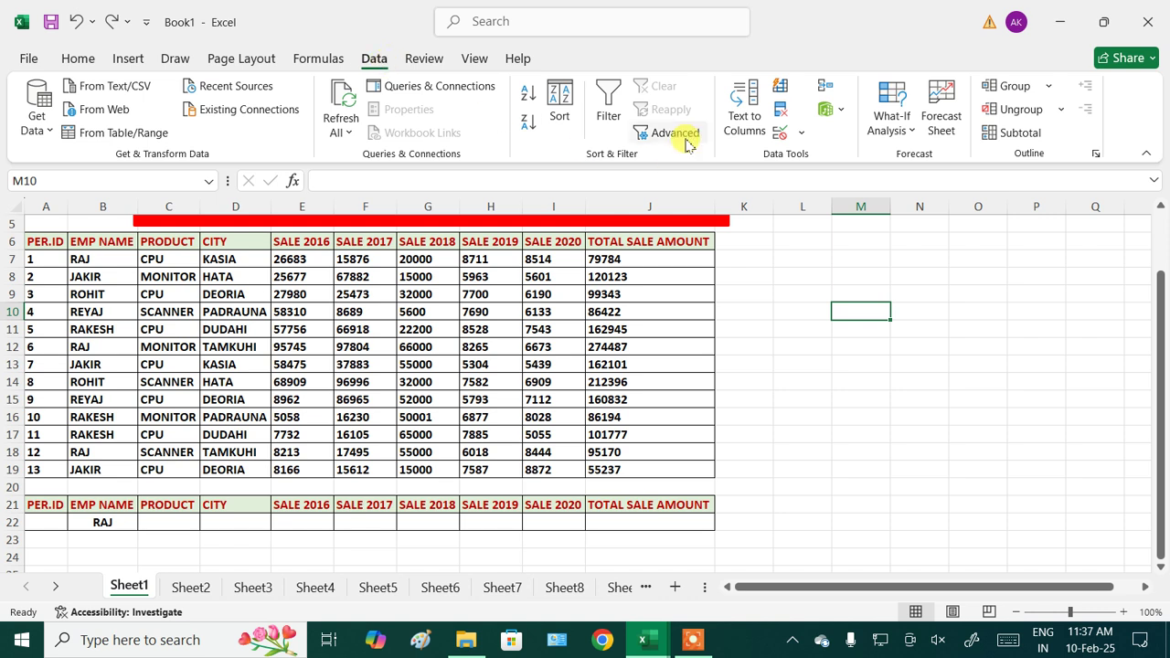
# - Start an Advanced Filter with list range A6:J19 and criteria range A21:J22
pyautogui.click(674, 133)
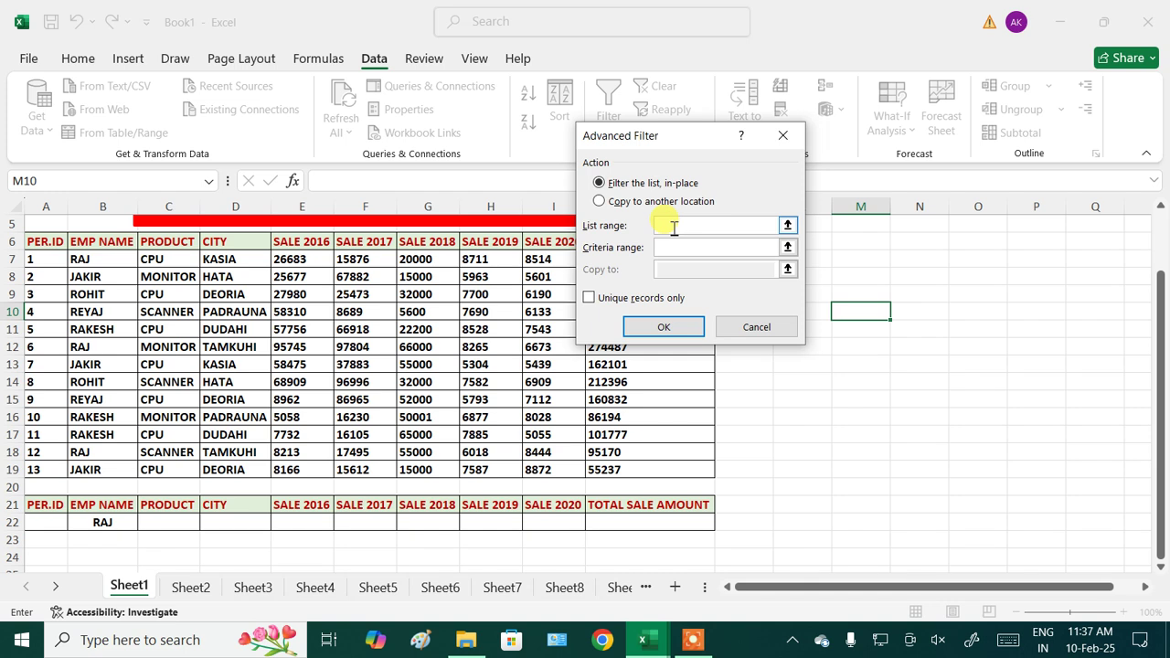
pyautogui.moveTo(39, 243); pyautogui.dragTo(657, 471)
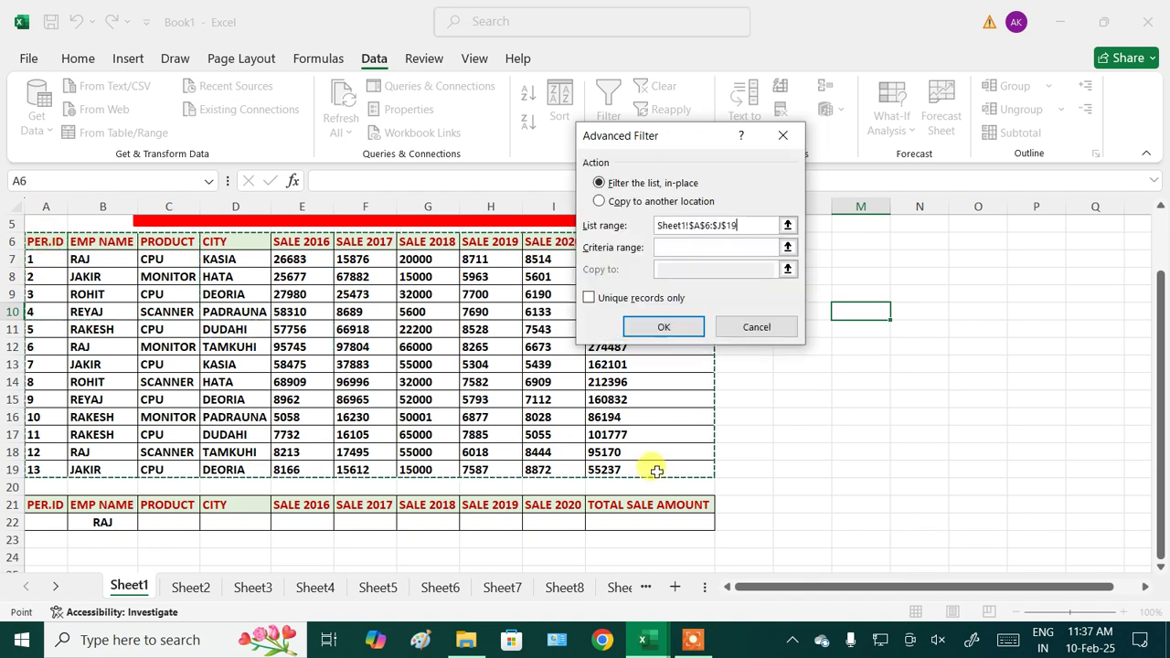
pyautogui.click(709, 248)
pyautogui.scroll(-1, 331, 497)
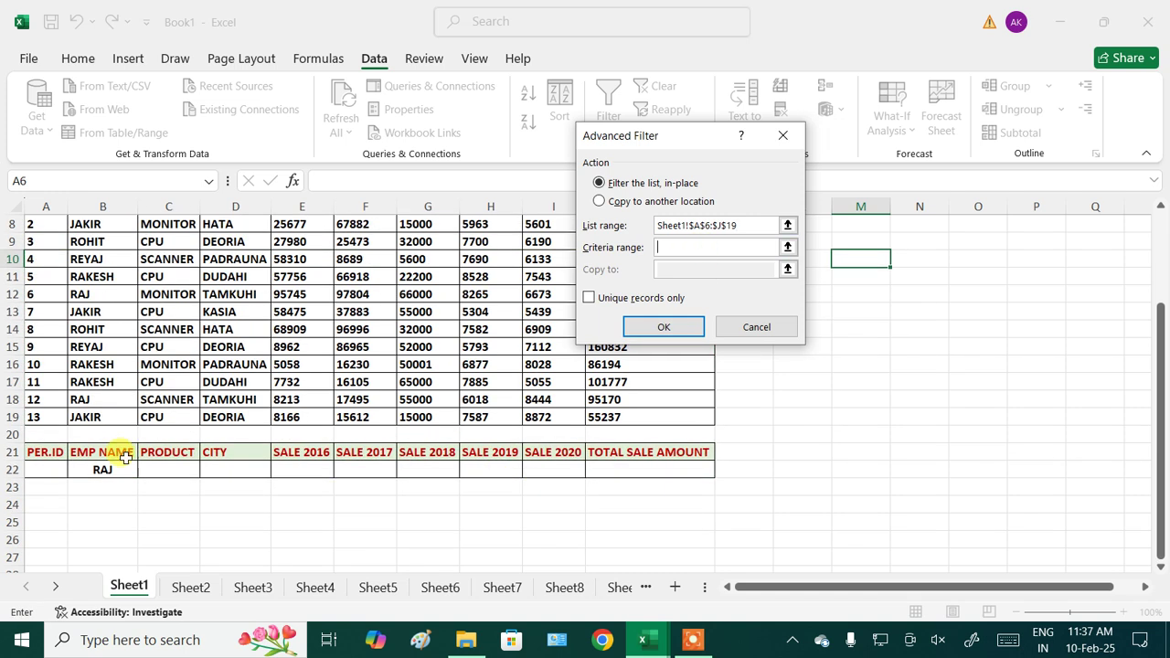
pyautogui.moveTo(56, 455); pyautogui.dragTo(647, 477)
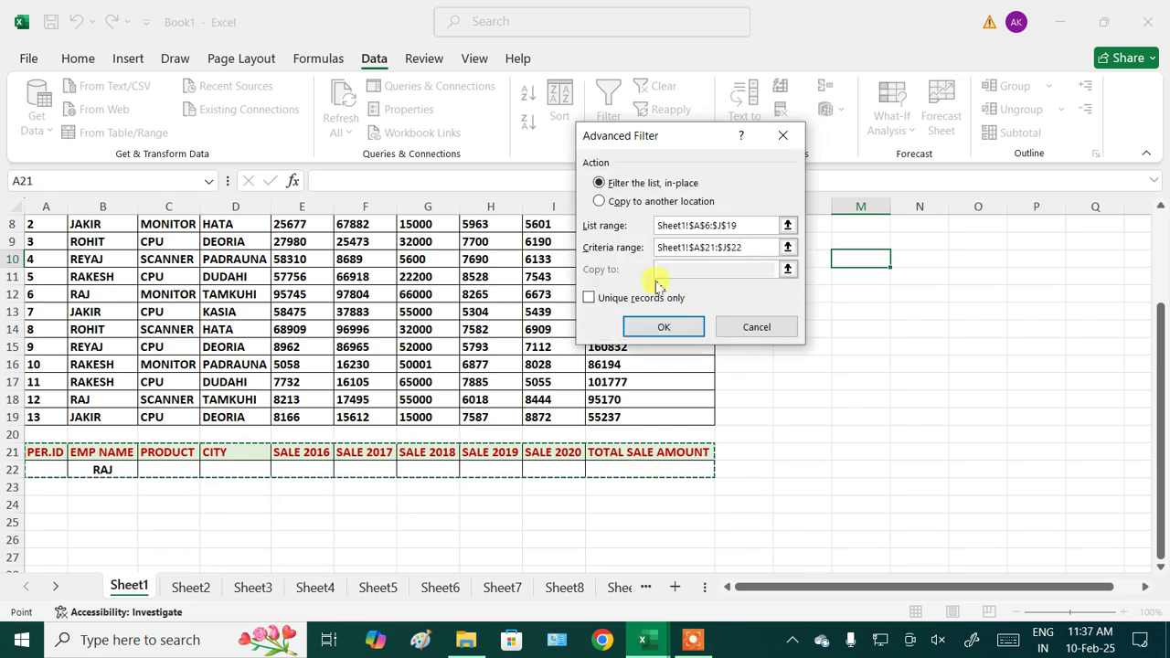
# - Set the filter to copy to another location, A24:J25, and run it, accepting that copied rows extend past the destination range
pyautogui.click(629, 203)
pyautogui.click(689, 273)
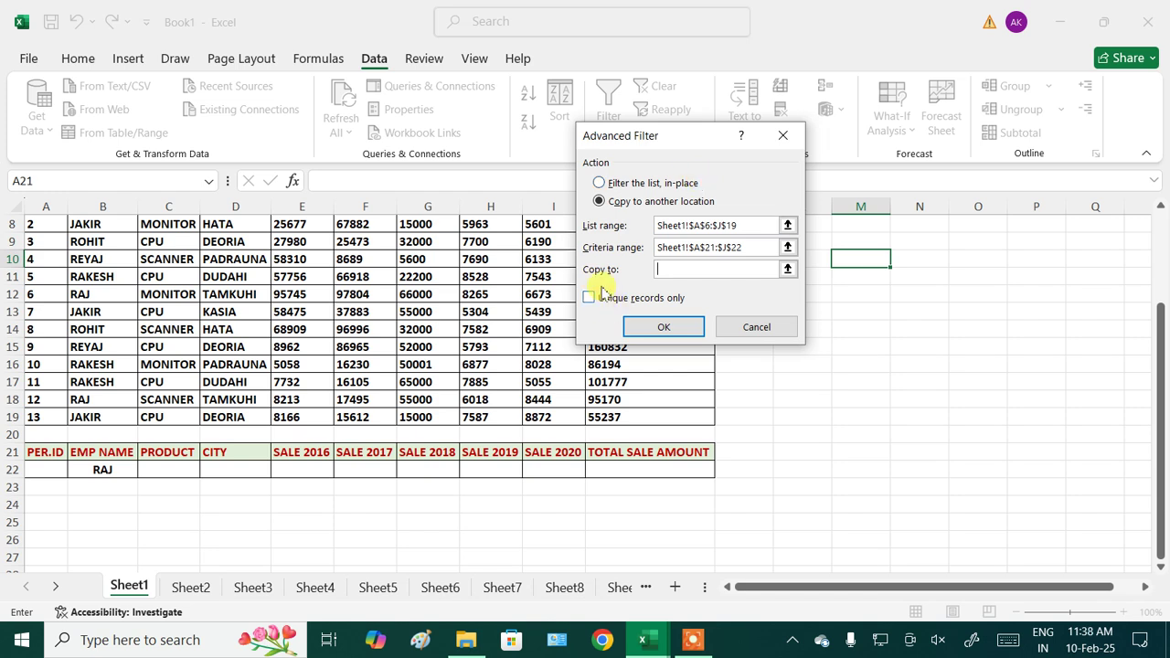
pyautogui.moveTo(50, 501); pyautogui.dragTo(670, 525)
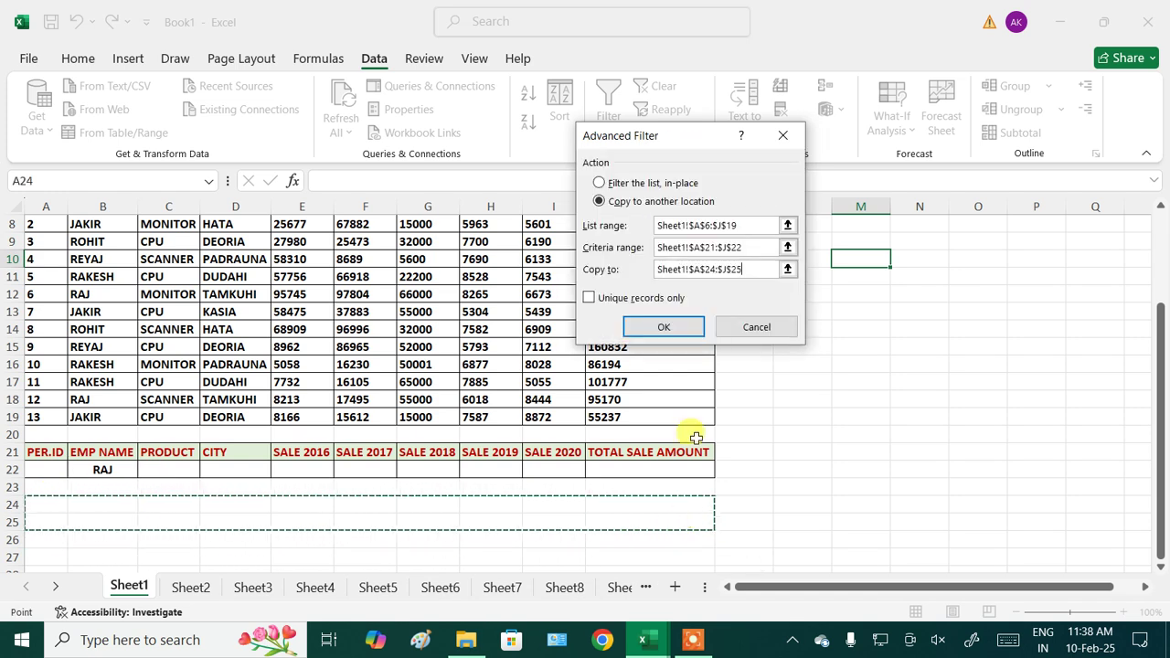
pyautogui.click(678, 326)
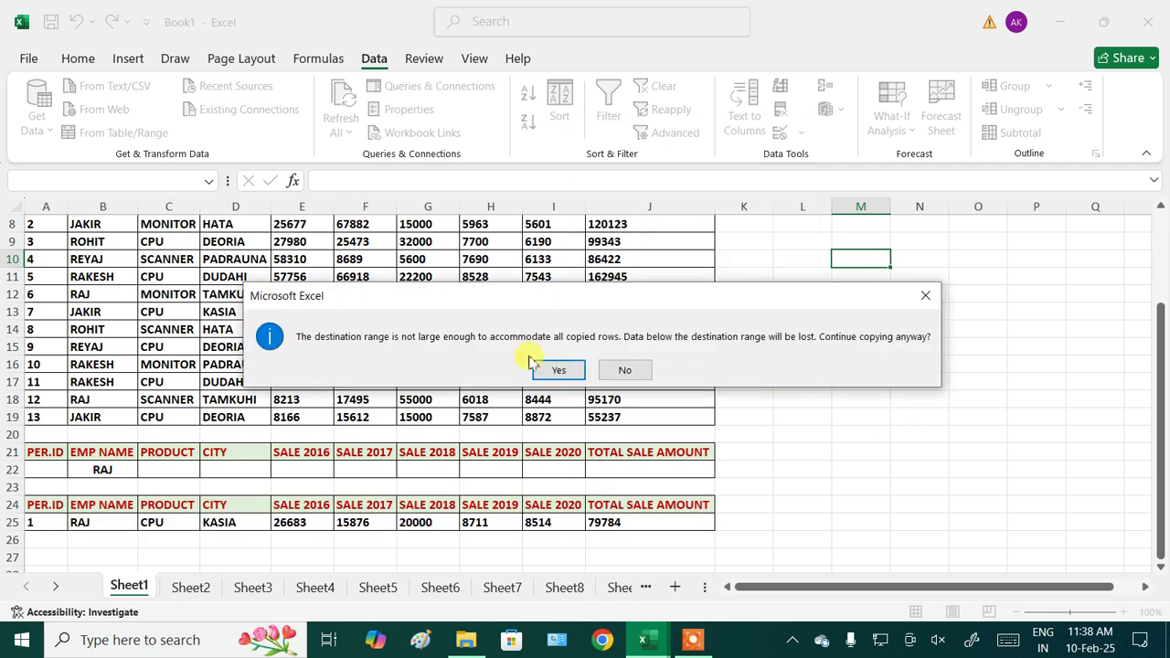
pyautogui.click(562, 371)
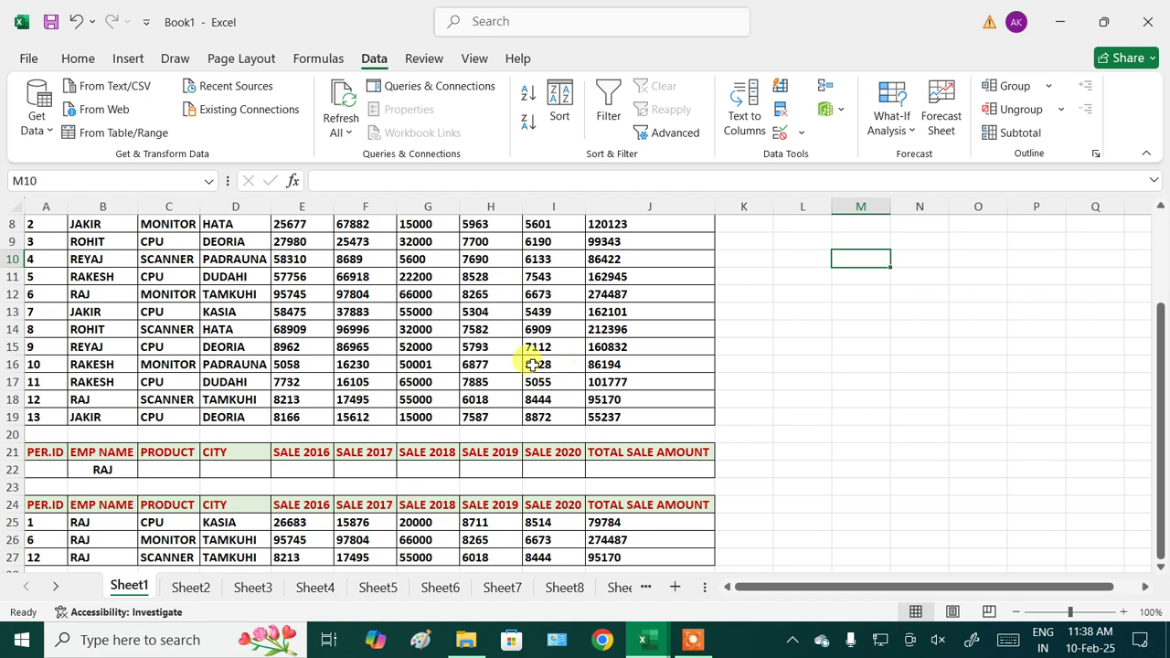
# - Compare each copied row below the criteria range with its matching employee row in the original sales table
pyautogui.click(179, 259)
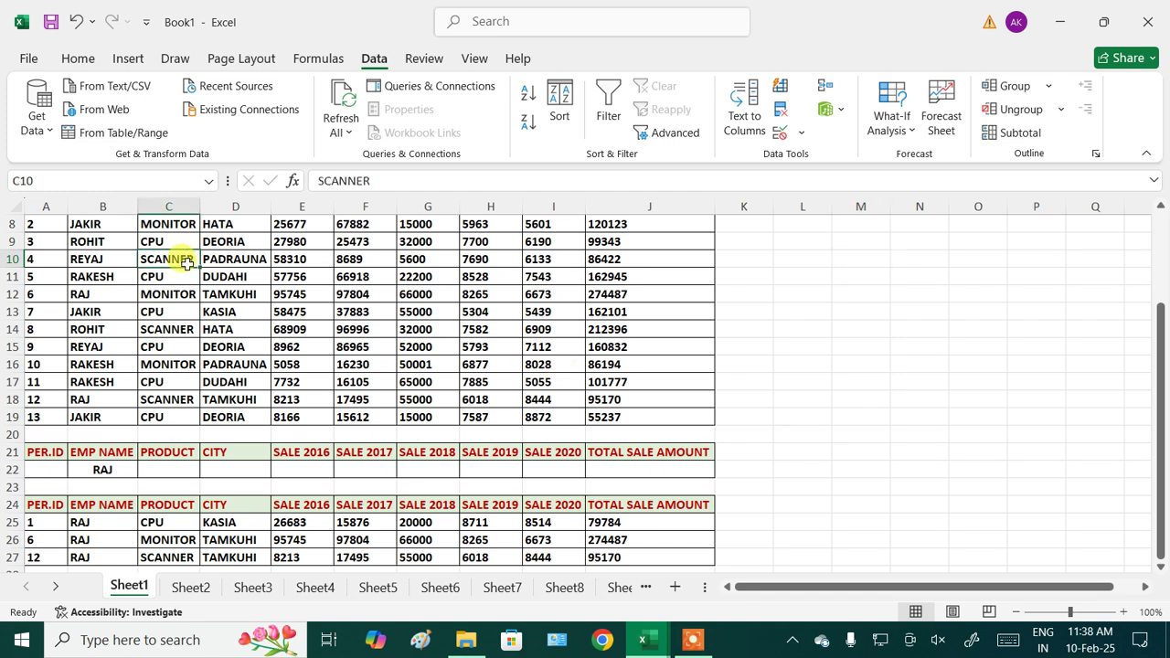
pyautogui.click(122, 520)
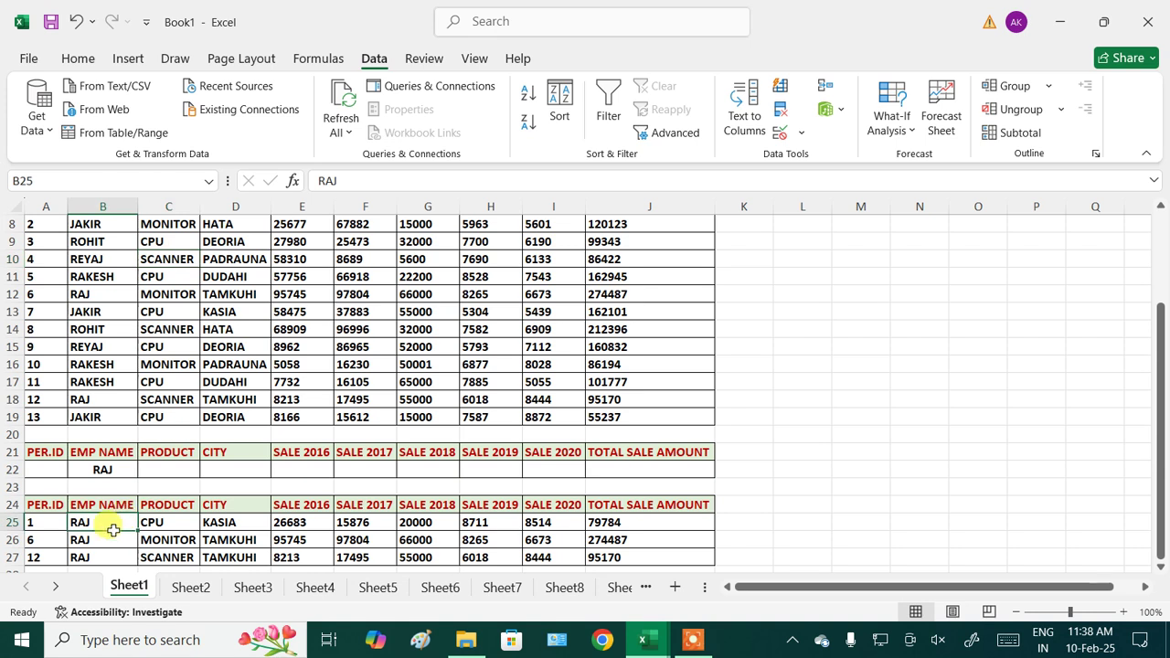
pyautogui.scroll(1, 99, 276)
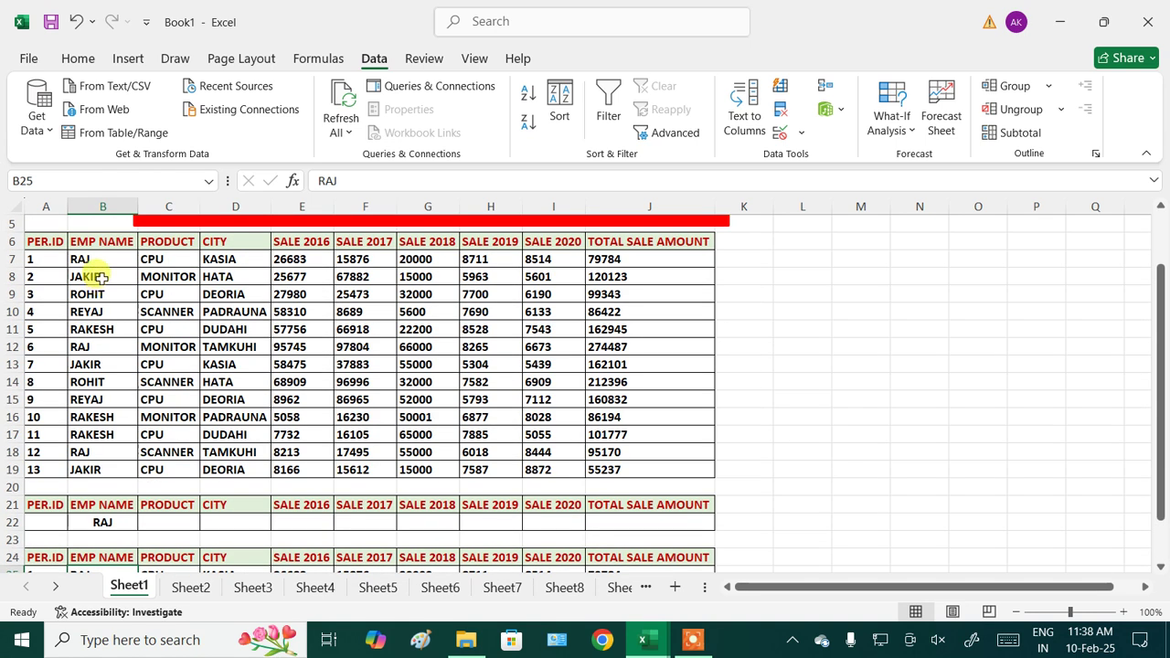
pyautogui.click(91, 259)
pyautogui.scroll(-3, 162, 449)
pyautogui.click(108, 541)
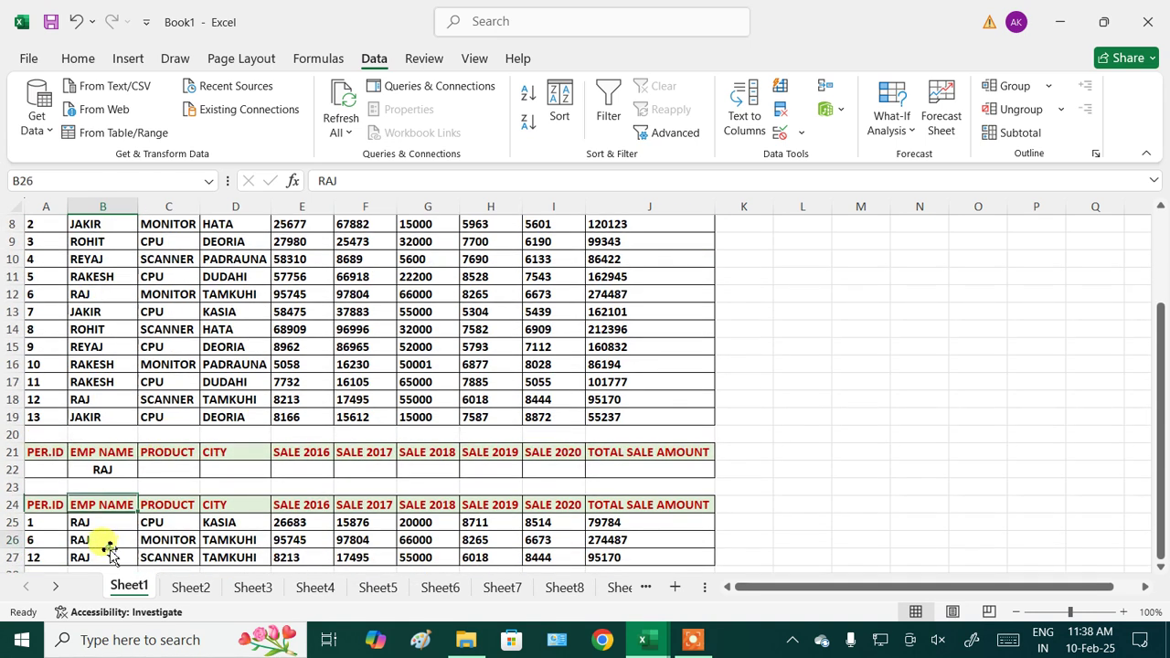
pyautogui.click(97, 298)
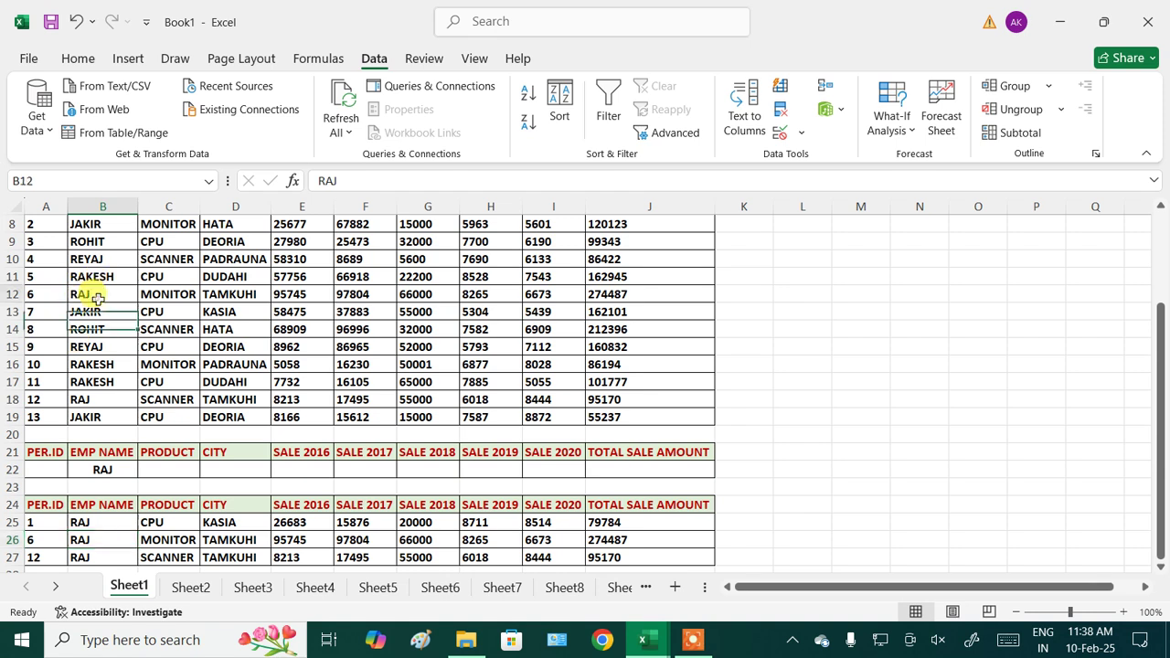
pyautogui.click(104, 555)
pyautogui.click(101, 402)
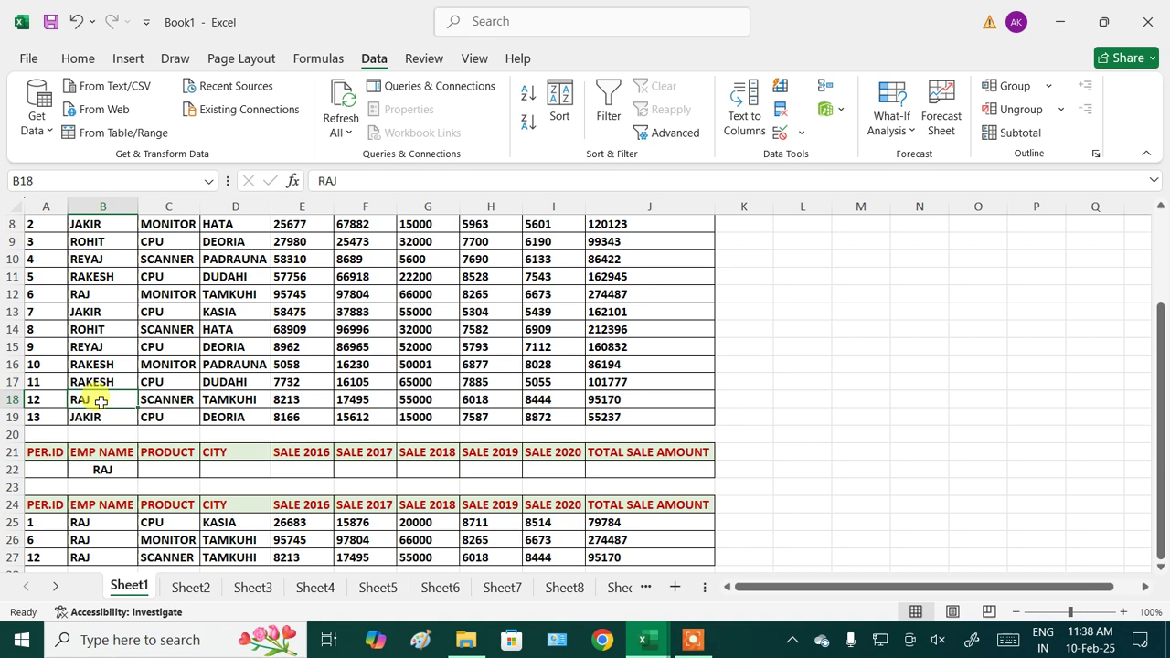
pyautogui.click(840, 453)
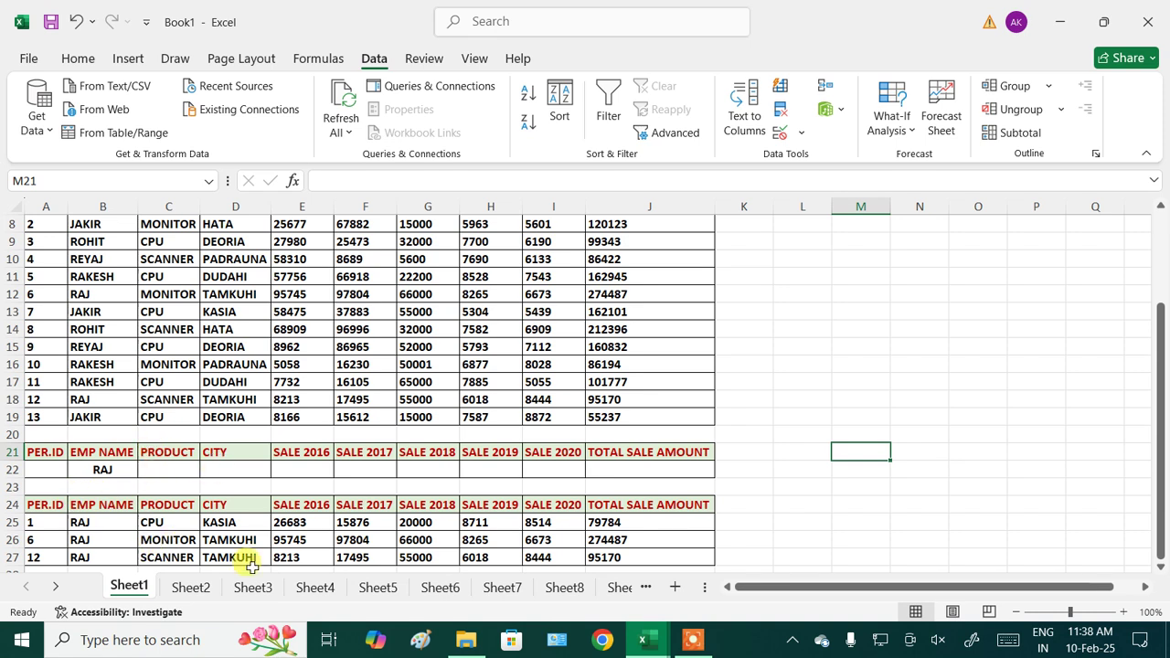
# - Clear all contents and formatting from the copied filter results in A24:J27
pyautogui.moveTo(37, 508); pyautogui.dragTo(658, 558)
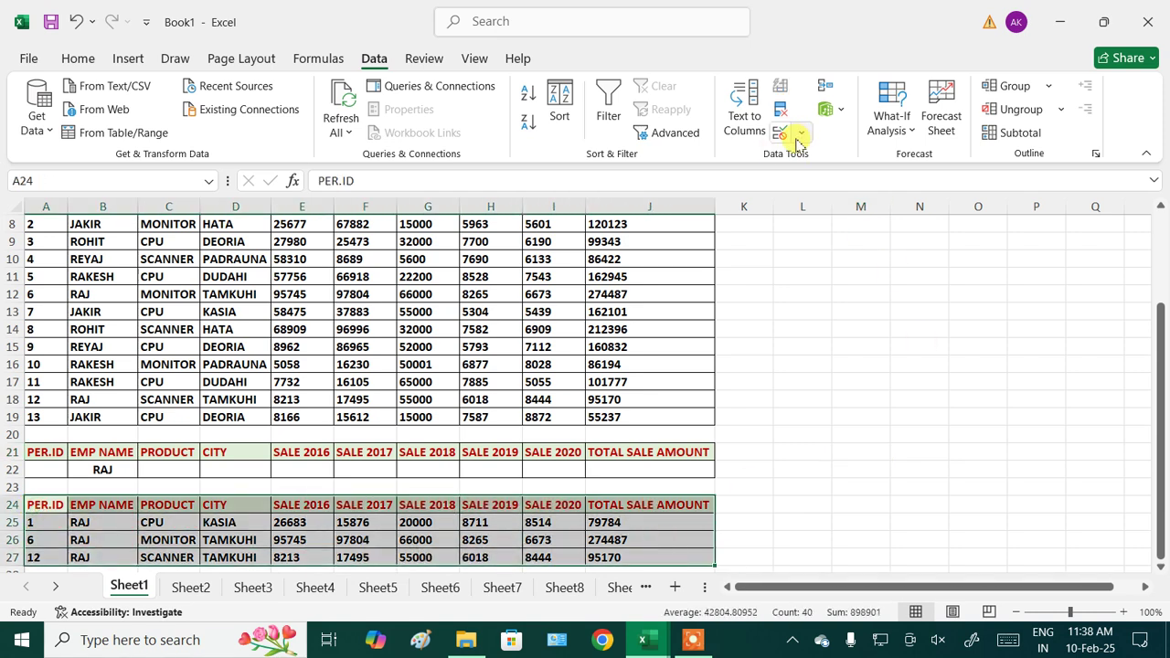
pyautogui.click(800, 134)
pyautogui.click(77, 58)
pyautogui.click(951, 133)
pyautogui.click(977, 159)
pyautogui.click(859, 391)
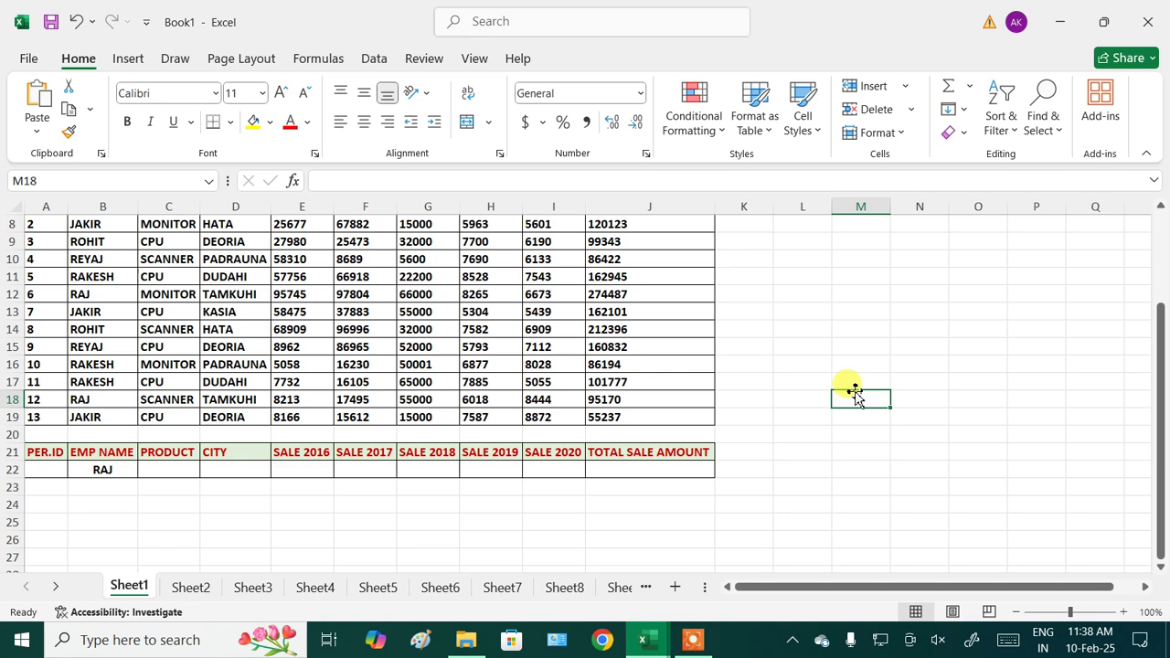
# - Delete the EMP NAME criterion in B22 and enter CPU as the PRODUCT criterion in C22
pyautogui.click(107, 469)
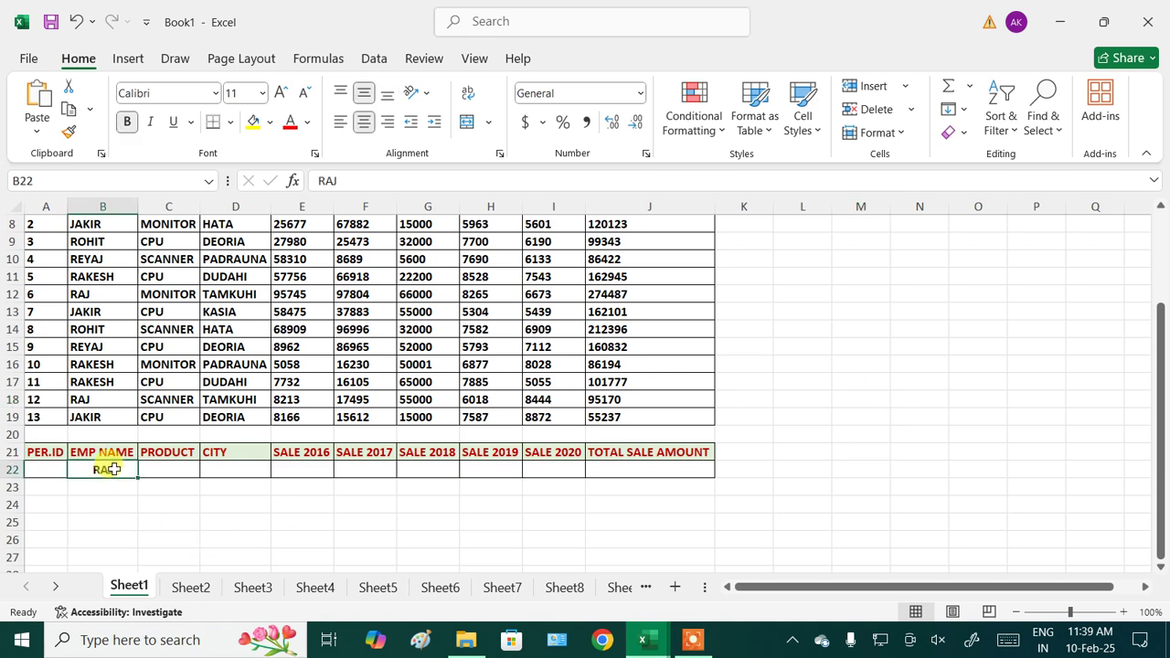
pyautogui.press('Delete')
pyautogui.click(156, 504)
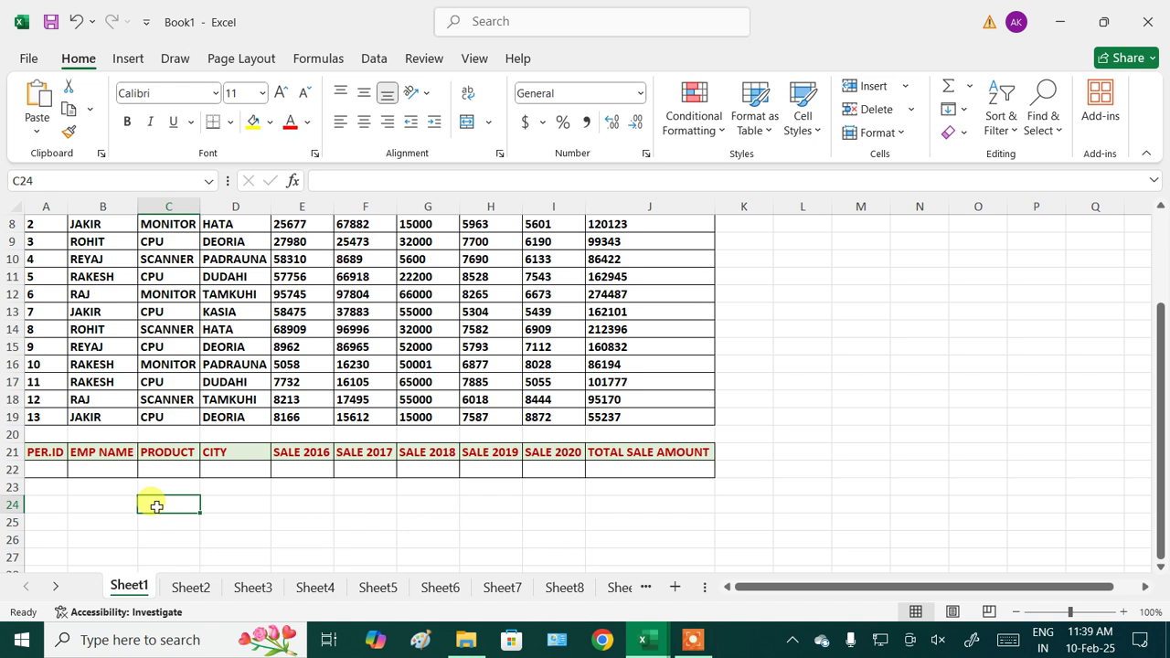
pyautogui.click(181, 473)
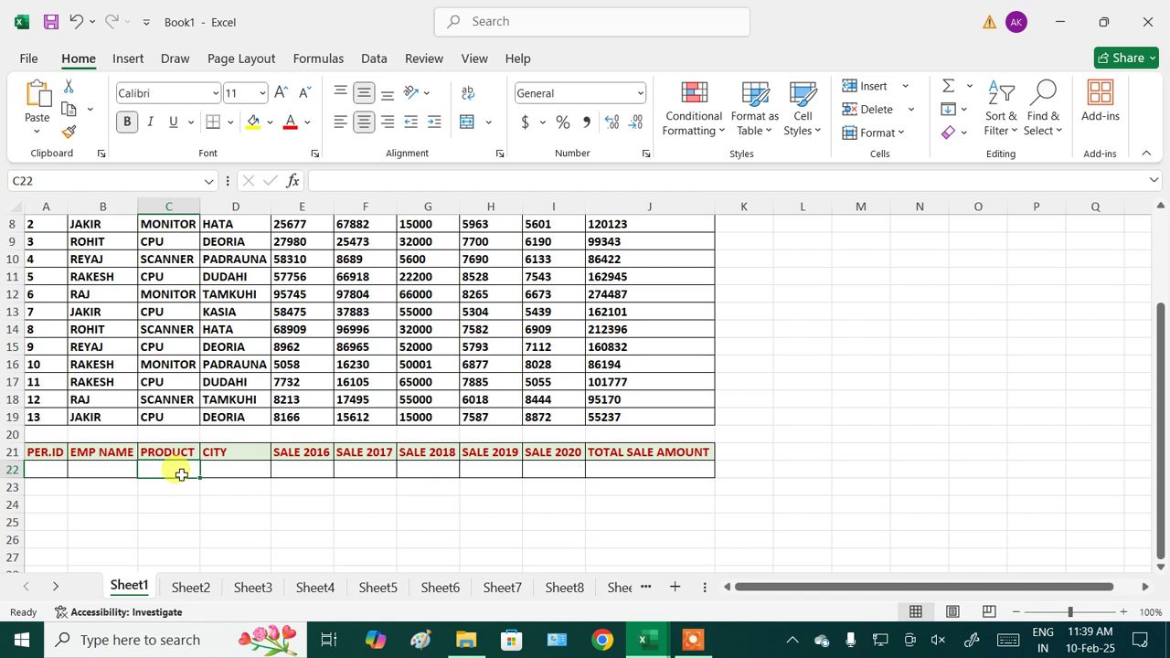
pyautogui.write('CPU')
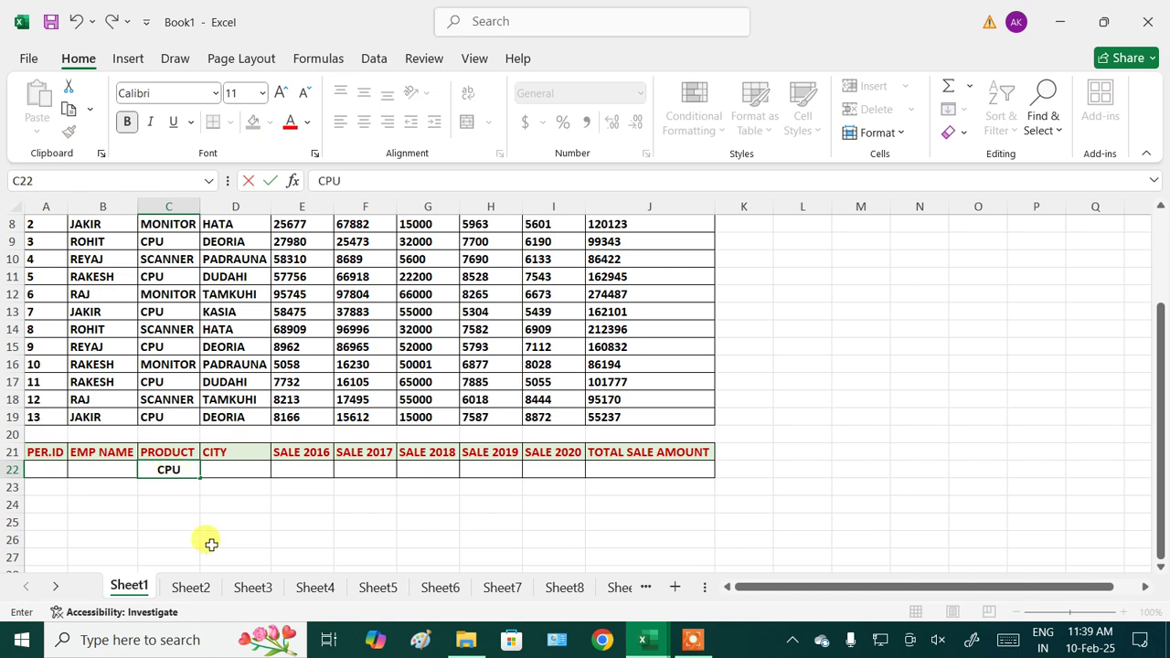
pyautogui.click(210, 544)
pyautogui.click(766, 344)
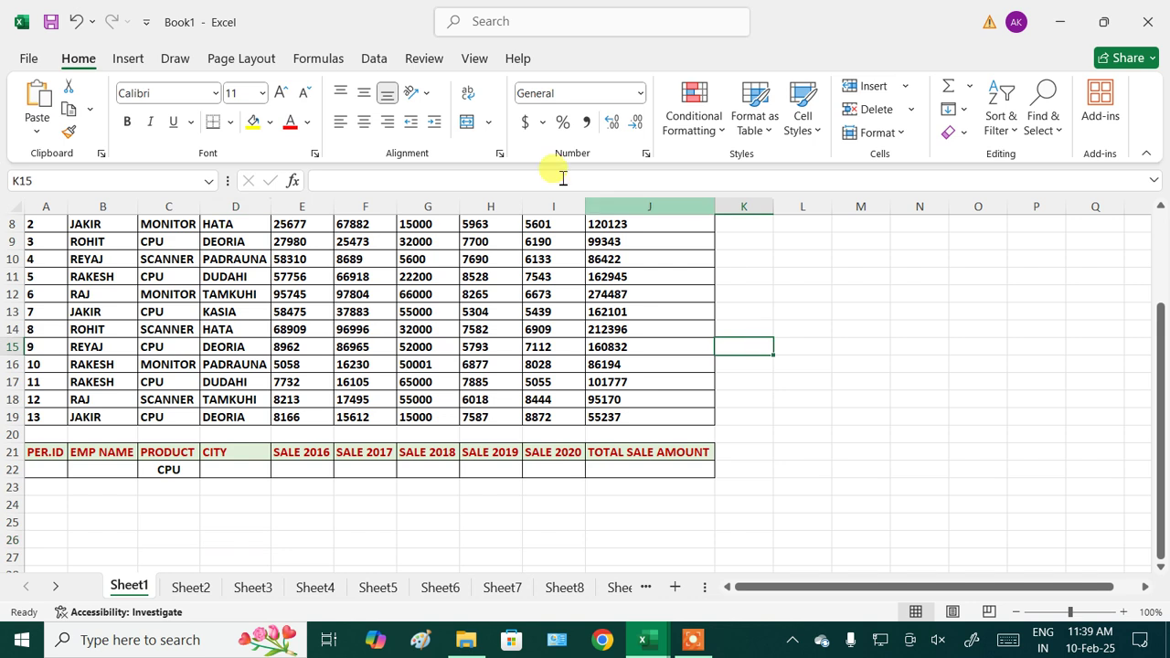
# - Run the Advanced Filter with the existing ranges, copying the matching rows to A24:J25, and check the PRODUCT column of the copied rows
pyautogui.click(372, 61)
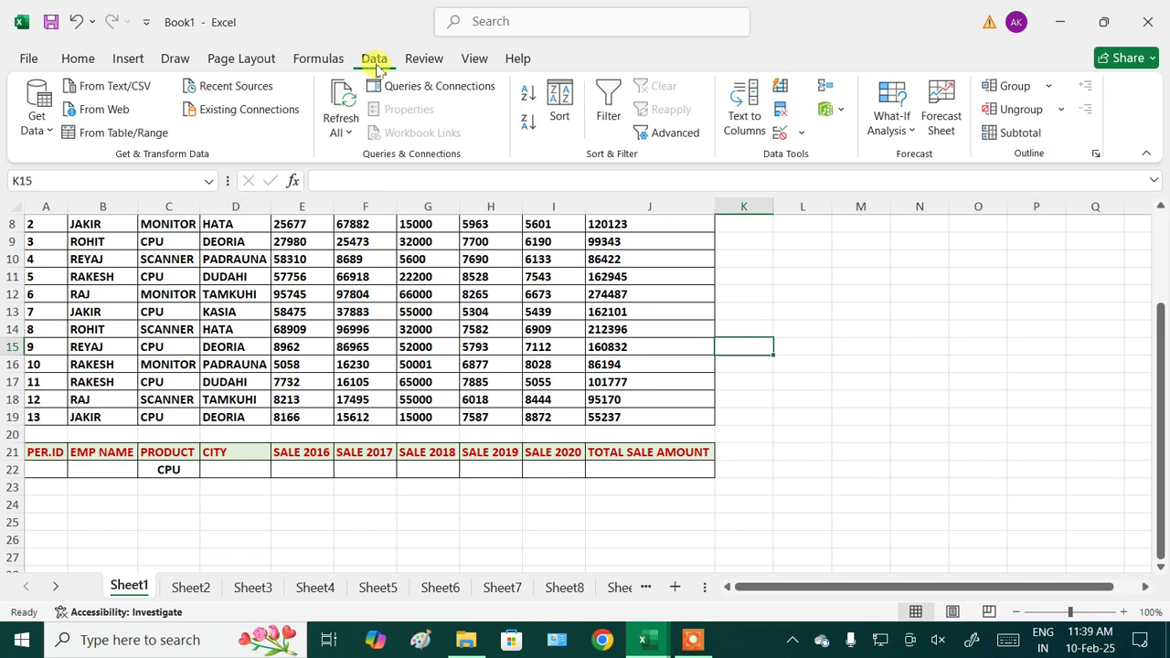
pyautogui.click(687, 133)
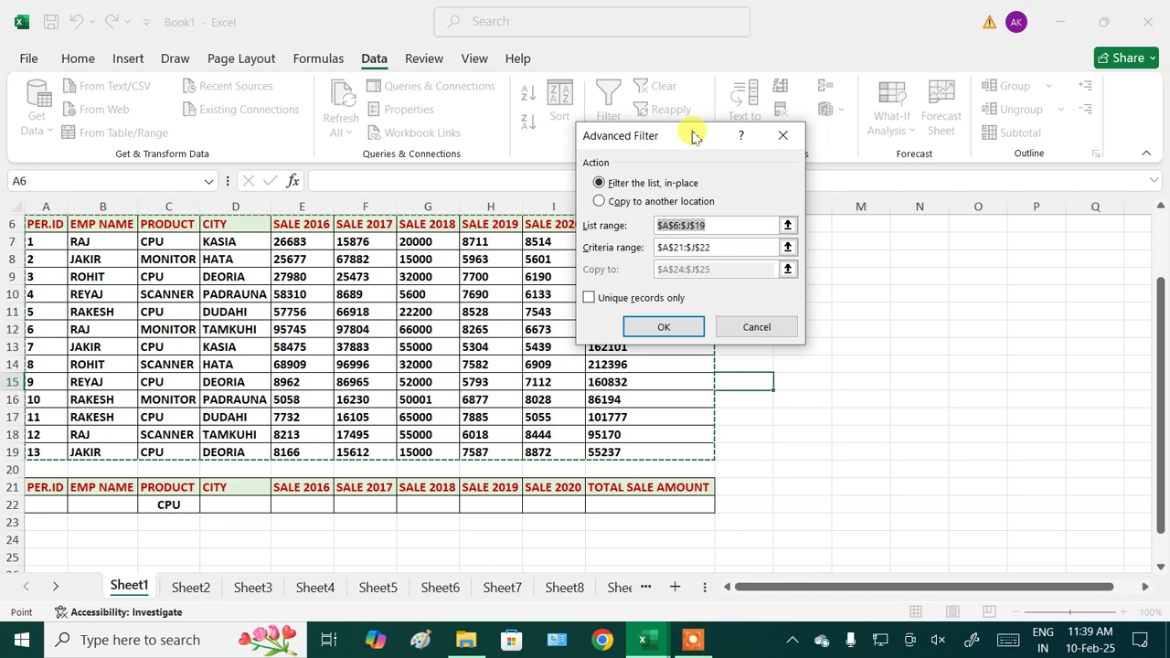
pyautogui.click(645, 203)
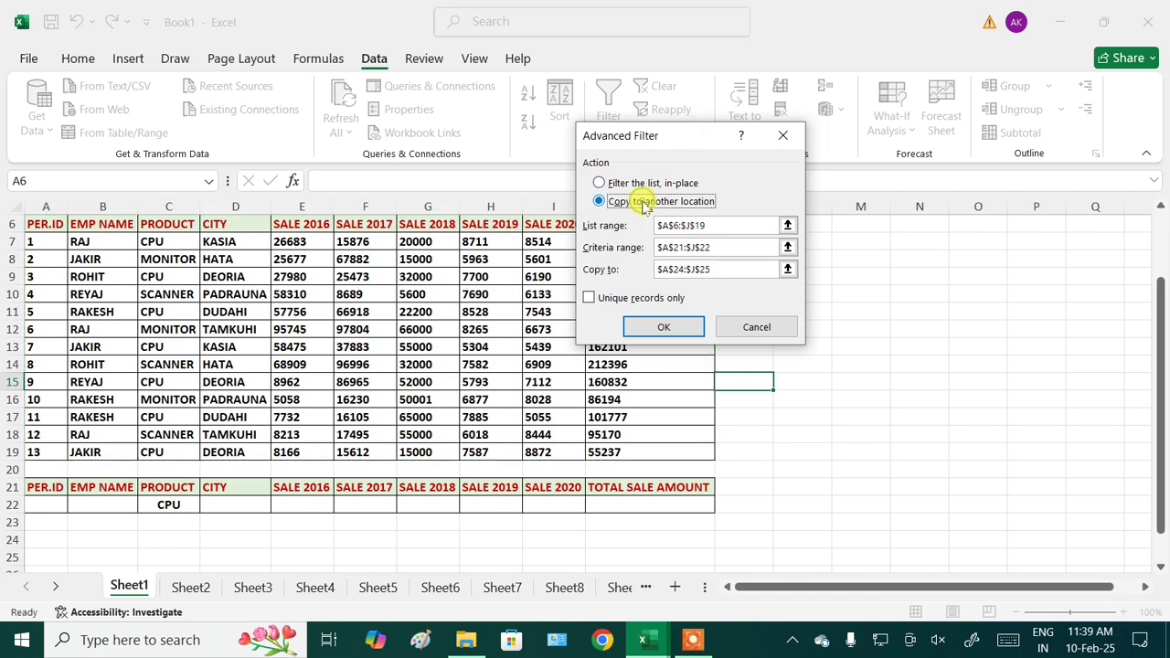
pyautogui.click(674, 327)
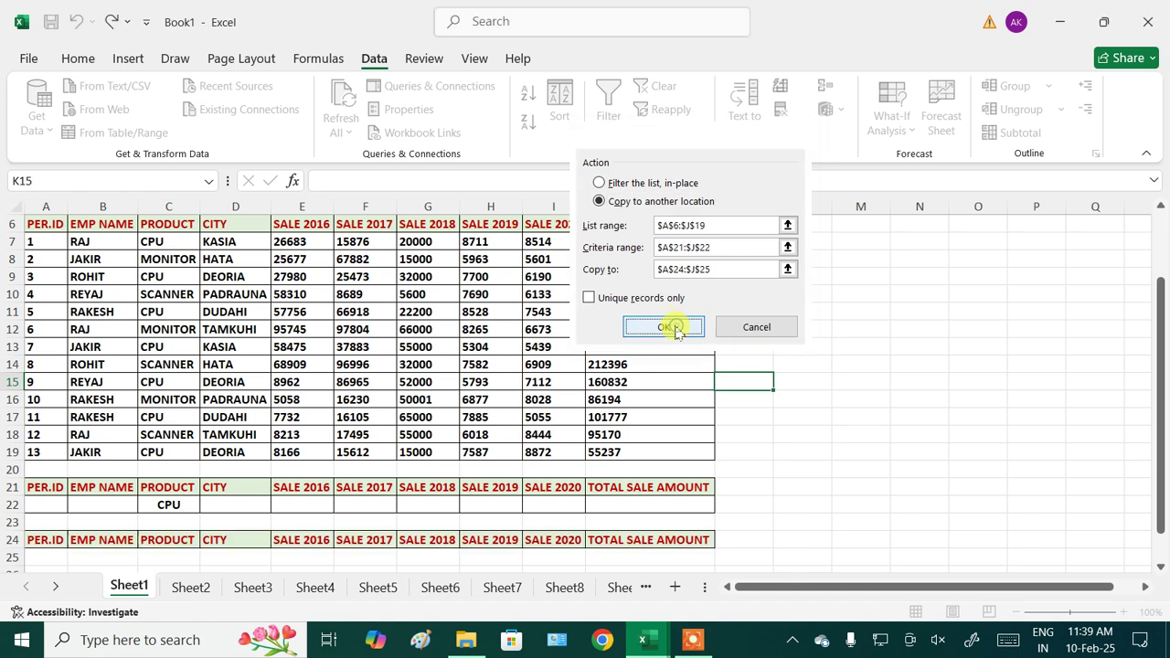
pyautogui.click(555, 370)
pyautogui.scroll(-3, 909, 457)
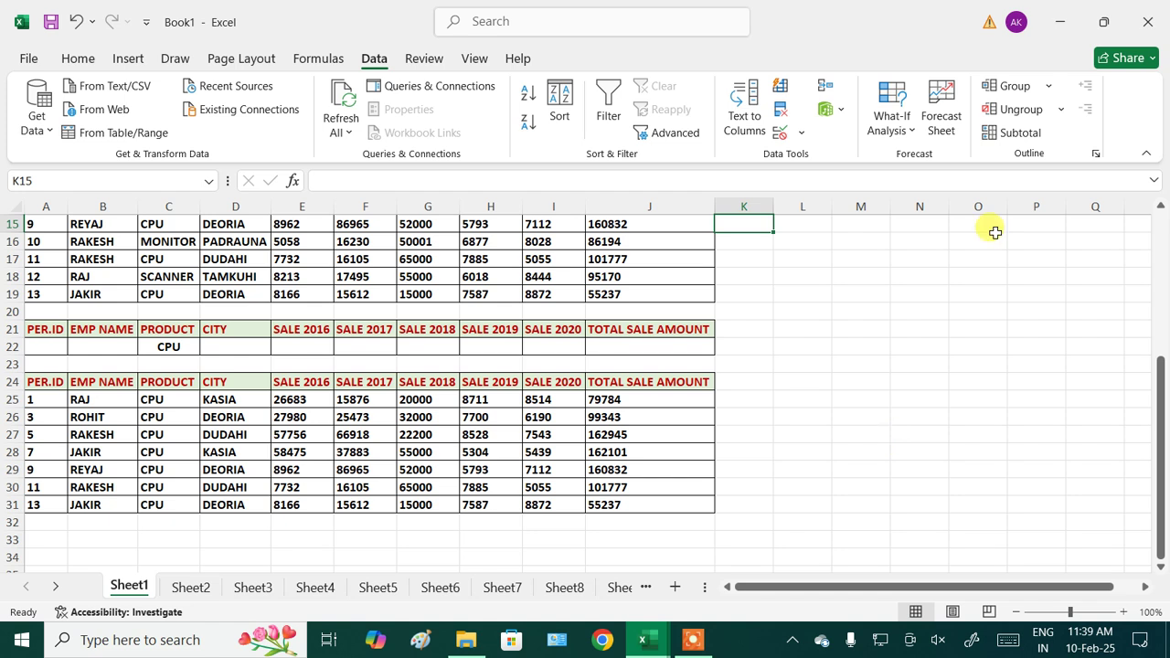
pyautogui.moveTo(160, 347); pyautogui.dragTo(162, 476)
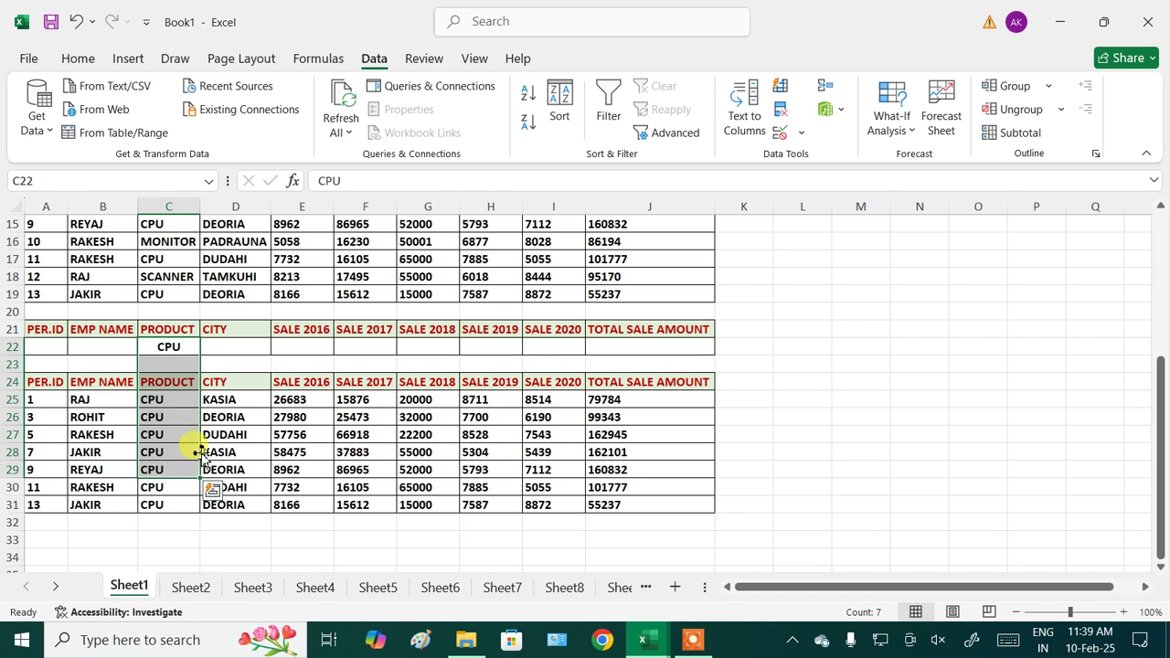
pyautogui.click(841, 417)
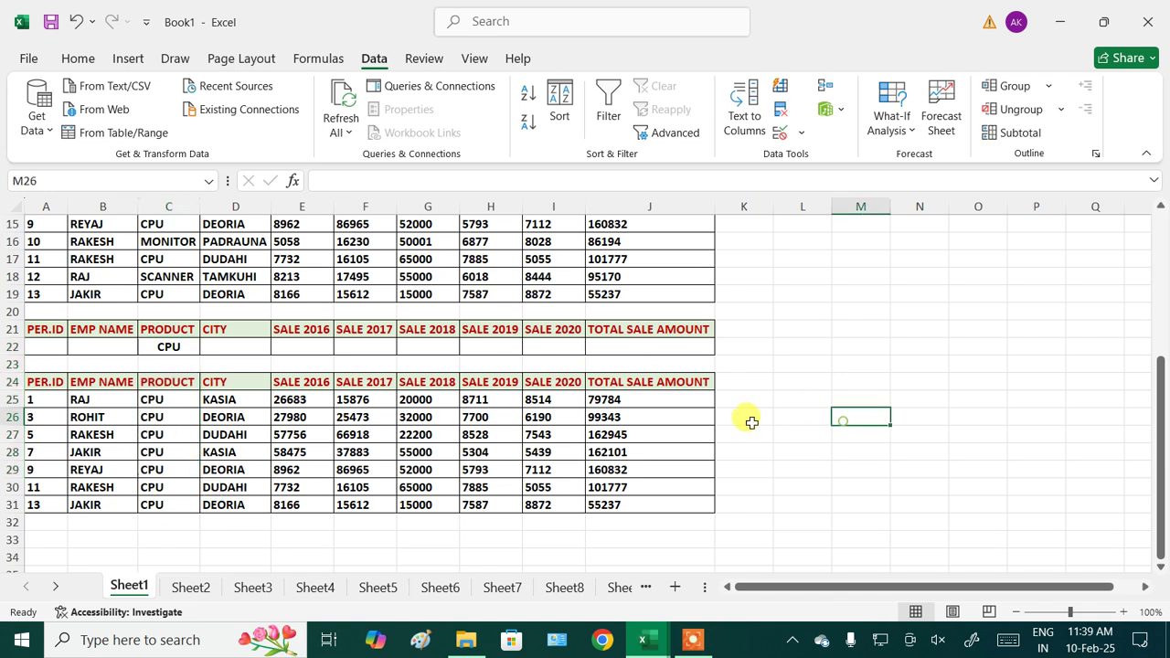
# - Clear all contents and formatting from the copied CPU filter results in A24:J31
pyautogui.moveTo(43, 383); pyautogui.dragTo(642, 500)
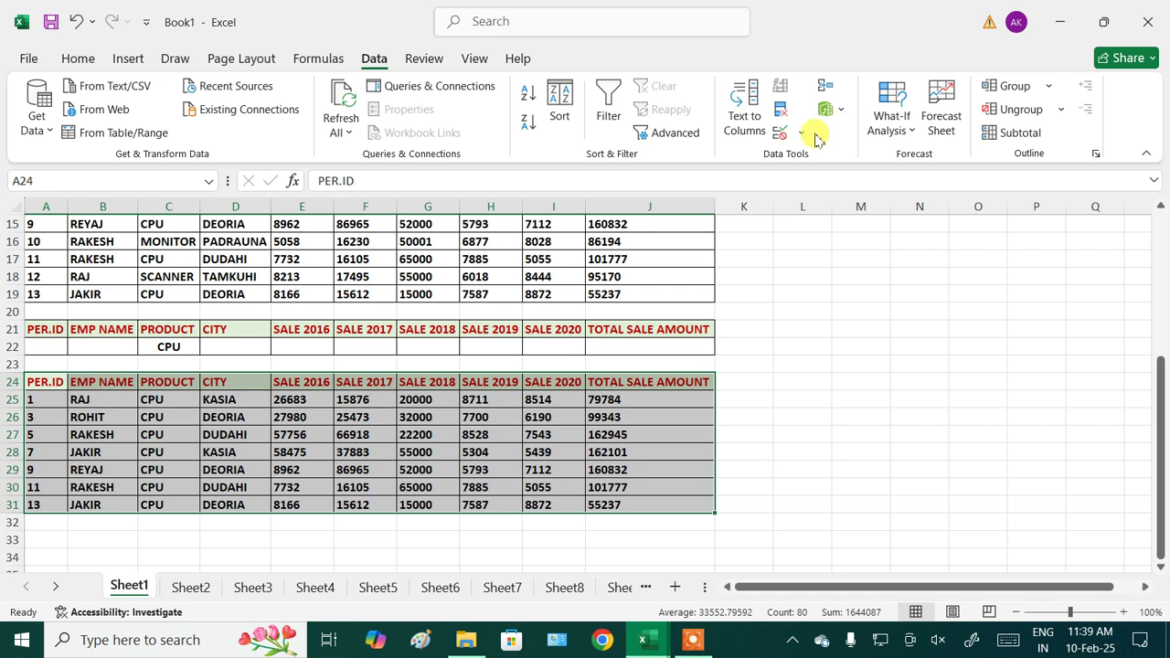
pyautogui.click(74, 60)
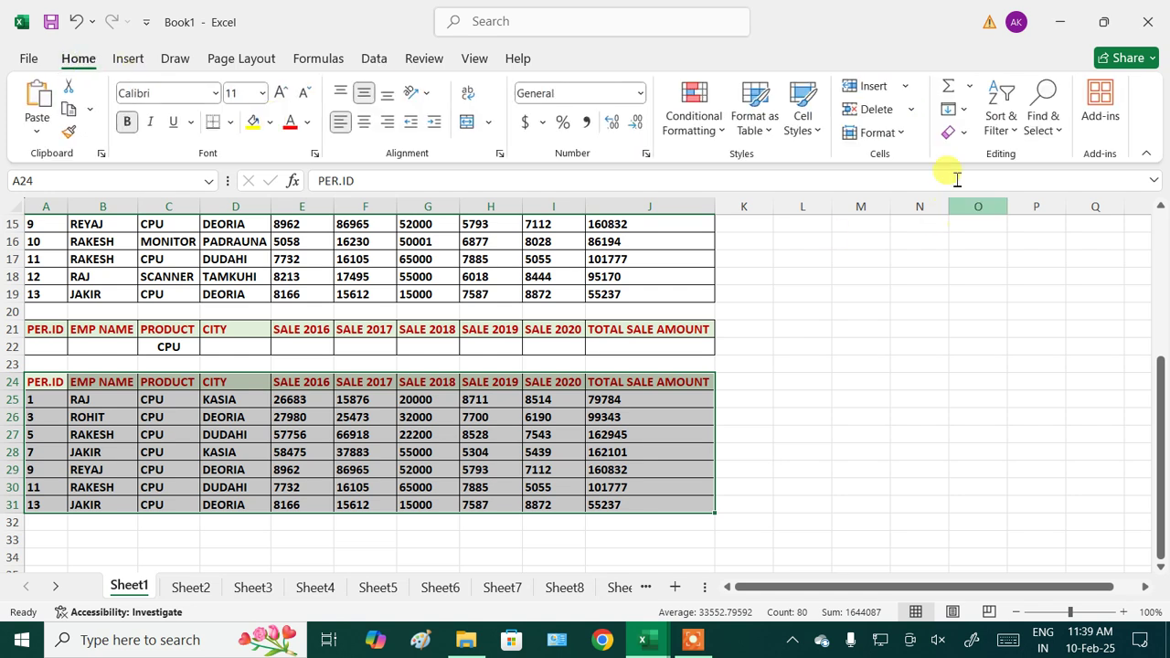
pyautogui.click(955, 133)
pyautogui.click(974, 156)
pyautogui.click(875, 398)
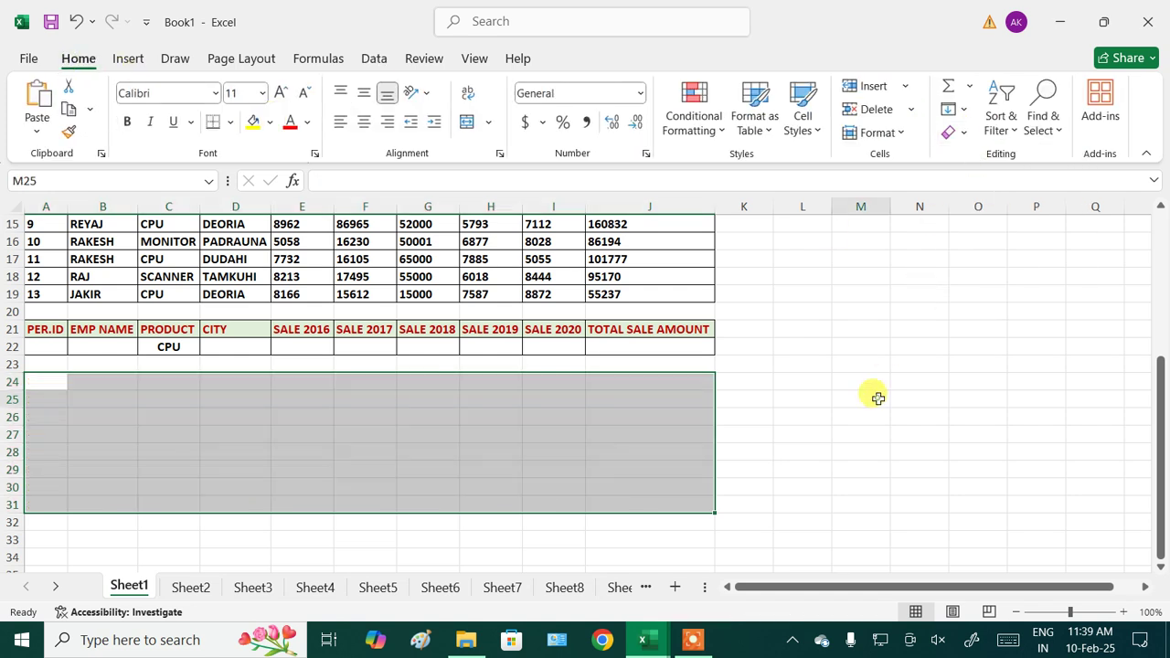
# - Delete the PRODUCT criterion in C22 and enter KASIA as the CITY criterion in D22
pyautogui.scroll(5, 665, 415)
pyautogui.scroll(-2, 665, 417)
pyautogui.click(165, 487)
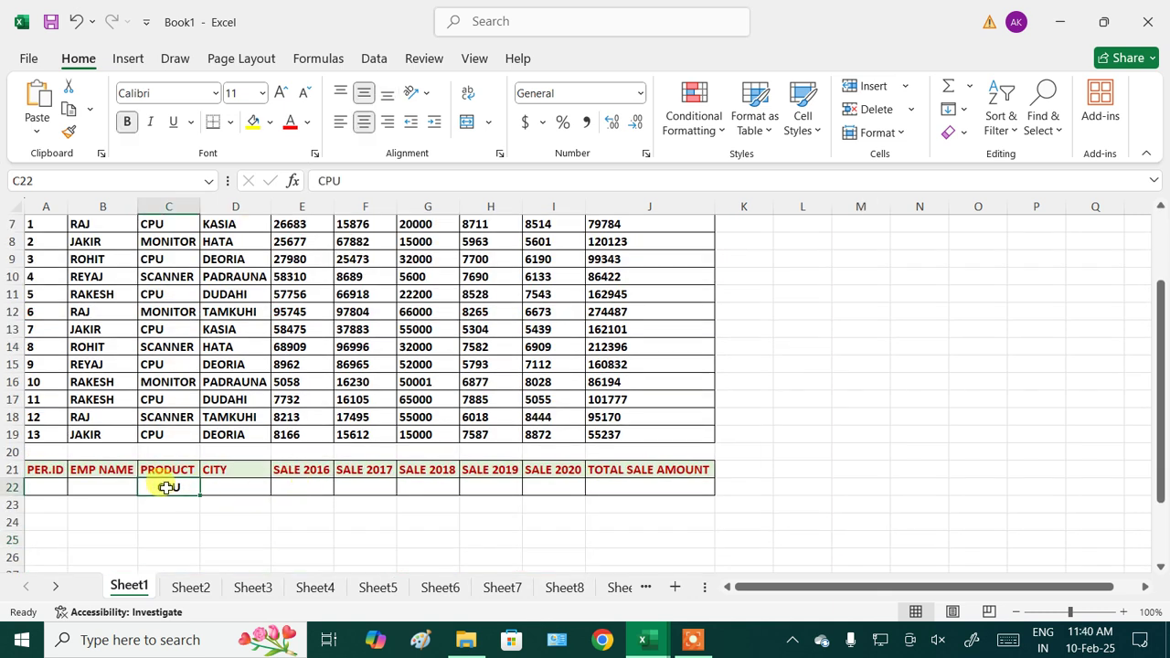
pyautogui.click(243, 487)
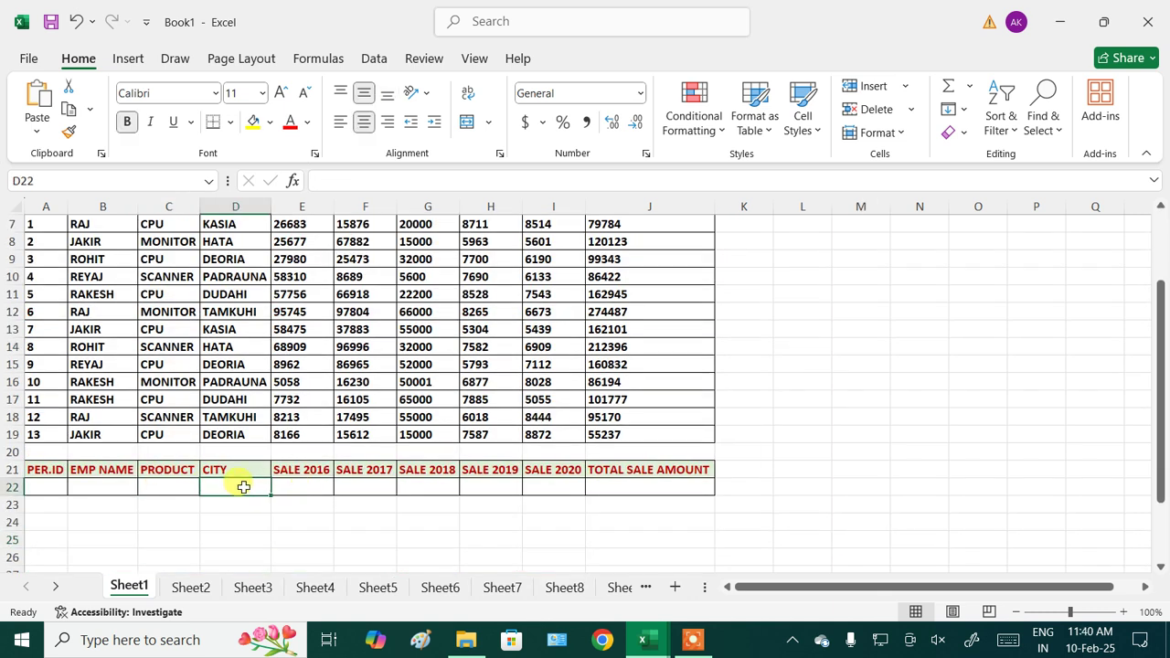
pyautogui.write('KASIA')
pyautogui.click(298, 522)
# - Examine the CITY values in D7:D19 of the sales table against the KASIA criterion
pyautogui.scroll(1, 263, 265)
pyautogui.moveTo(223, 276); pyautogui.dragTo(222, 417)
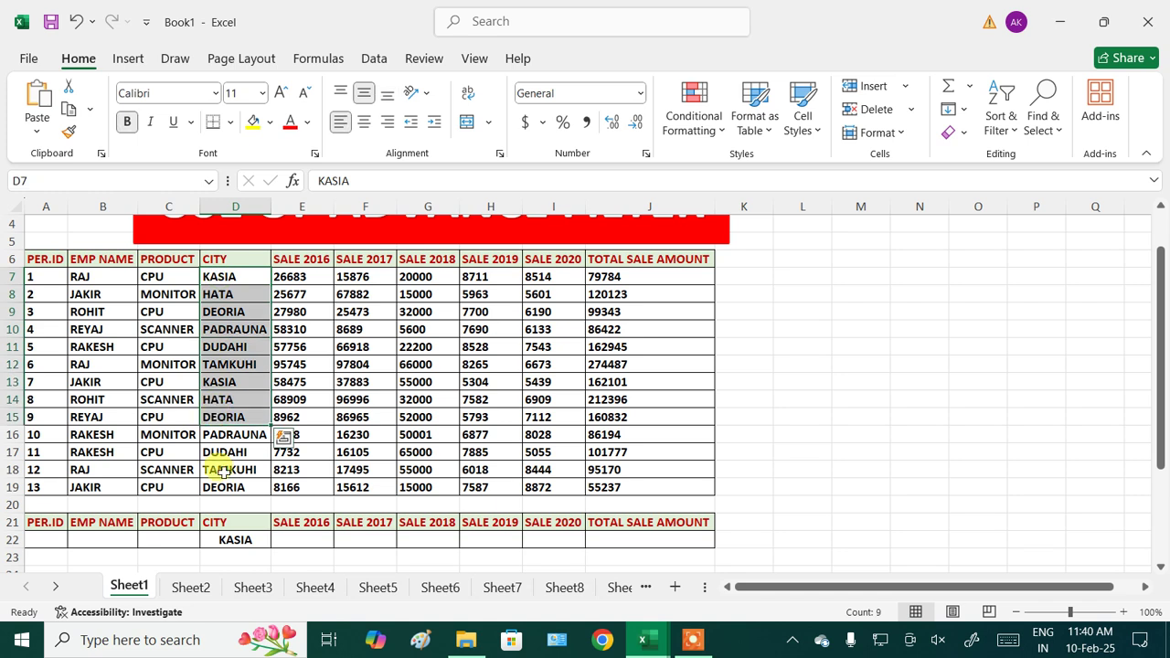
pyautogui.click(223, 471)
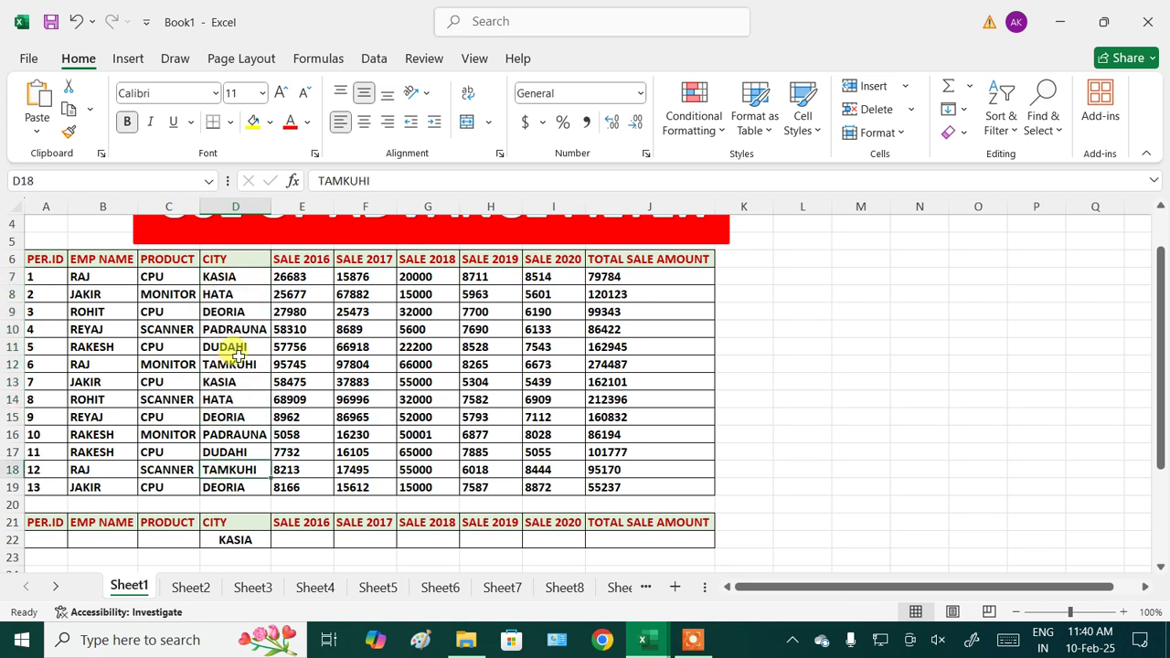
pyautogui.moveTo(228, 277); pyautogui.dragTo(233, 485)
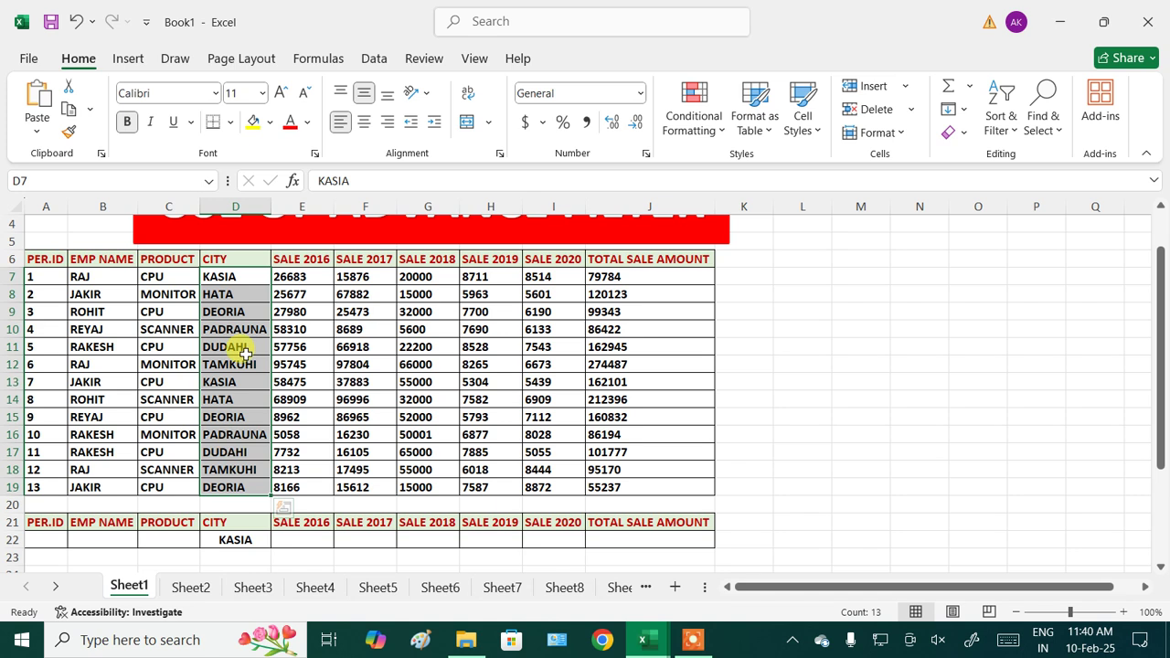
pyautogui.click(882, 402)
pyautogui.moveTo(228, 277); pyautogui.dragTo(233, 329)
pyautogui.click(836, 363)
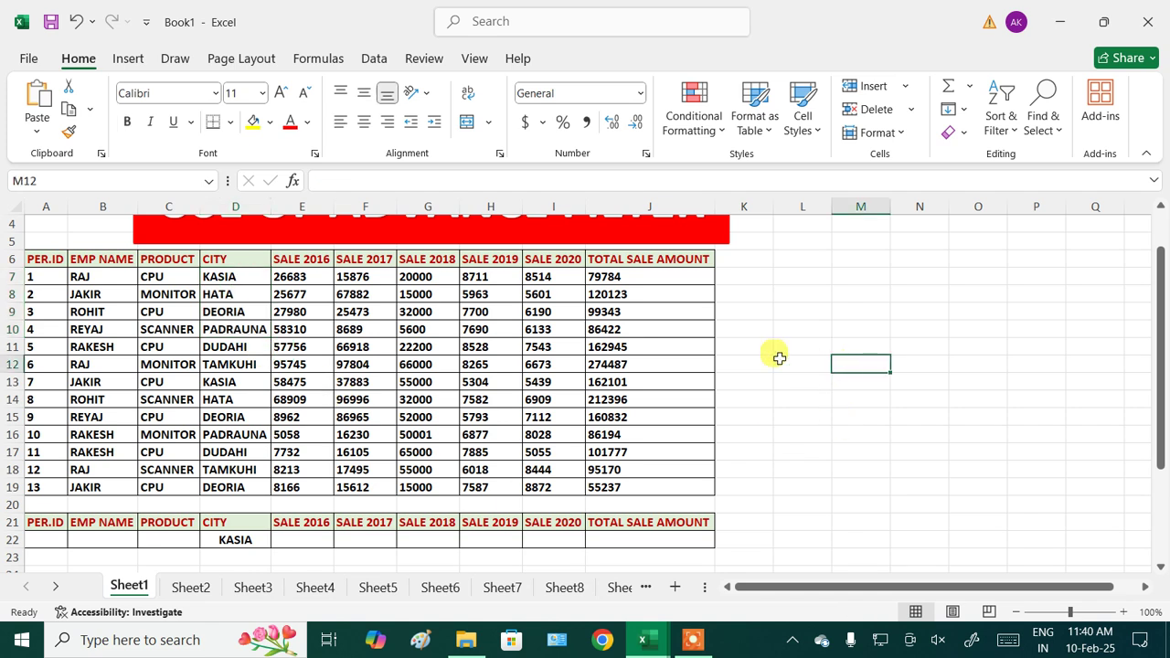
# - Run the Advanced Filter on A6:J19 with criteria A21:J22, copying the matching rows to A24:J25 and allowing rows beyond the destination
pyautogui.click(373, 60)
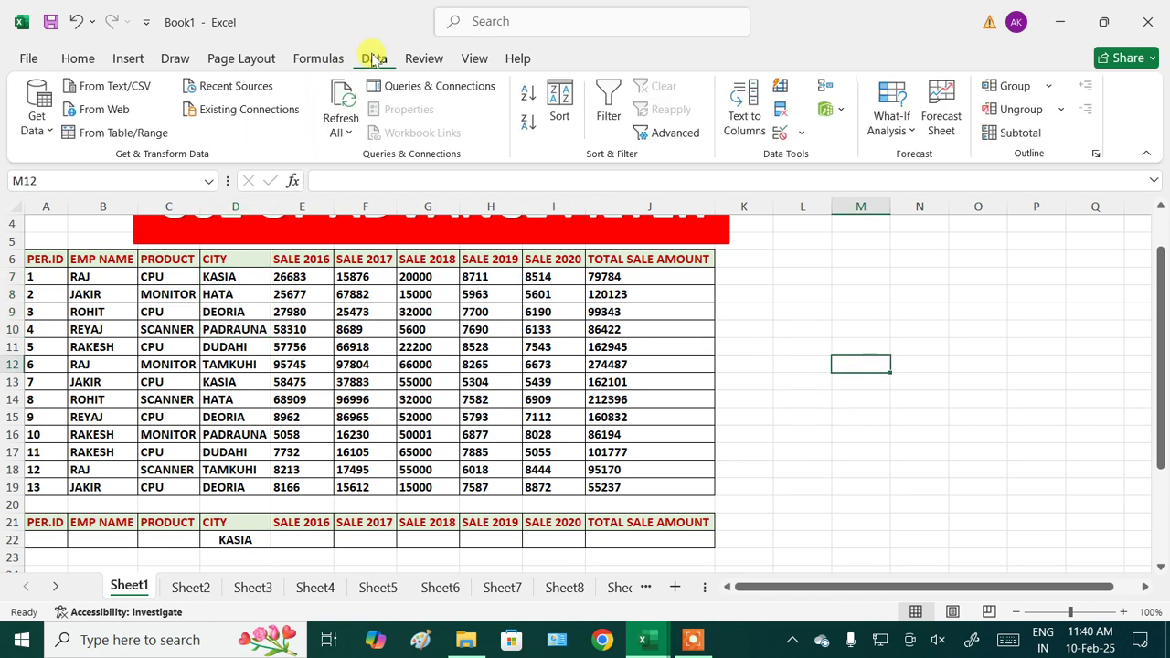
pyautogui.click(687, 135)
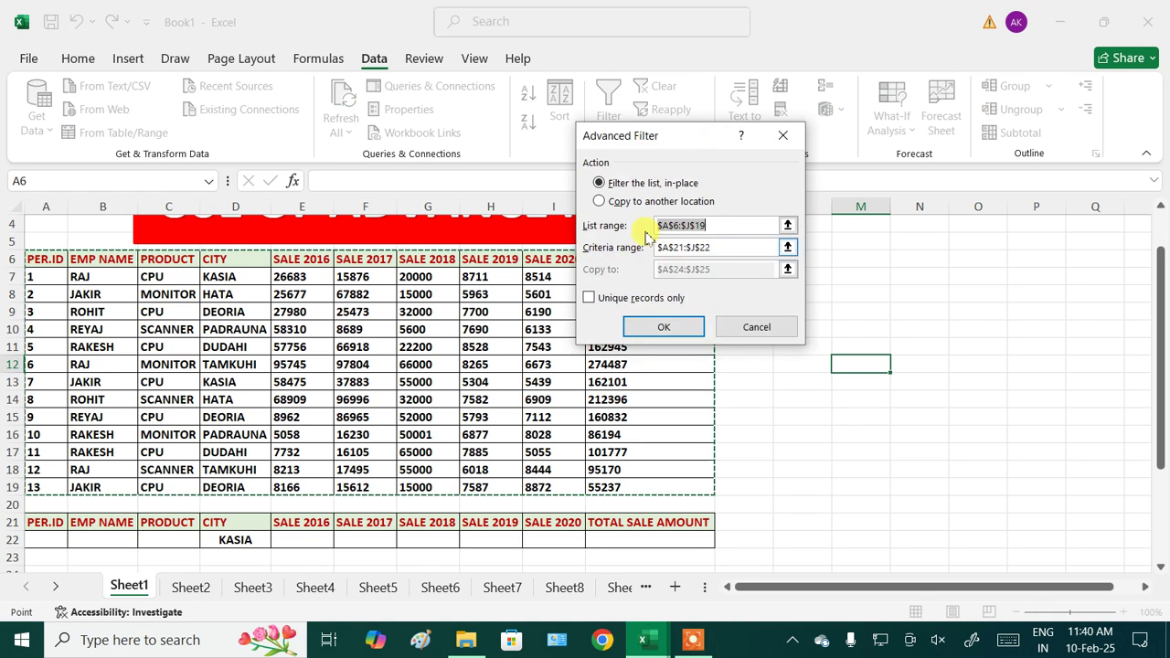
pyautogui.click(627, 202)
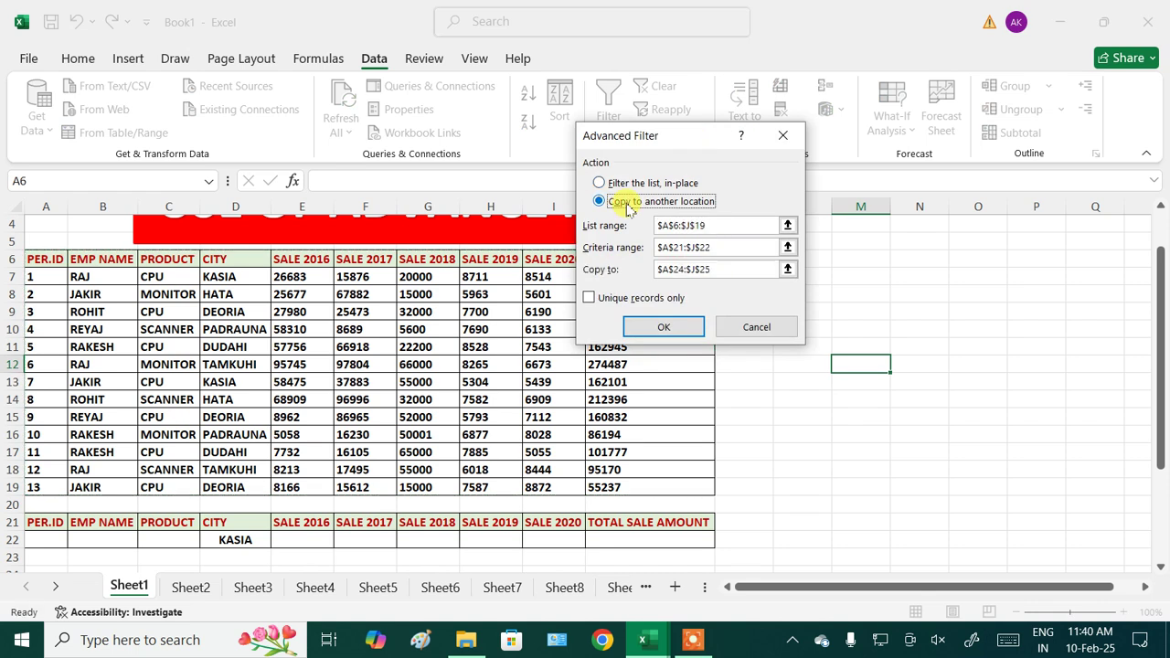
pyautogui.click(666, 325)
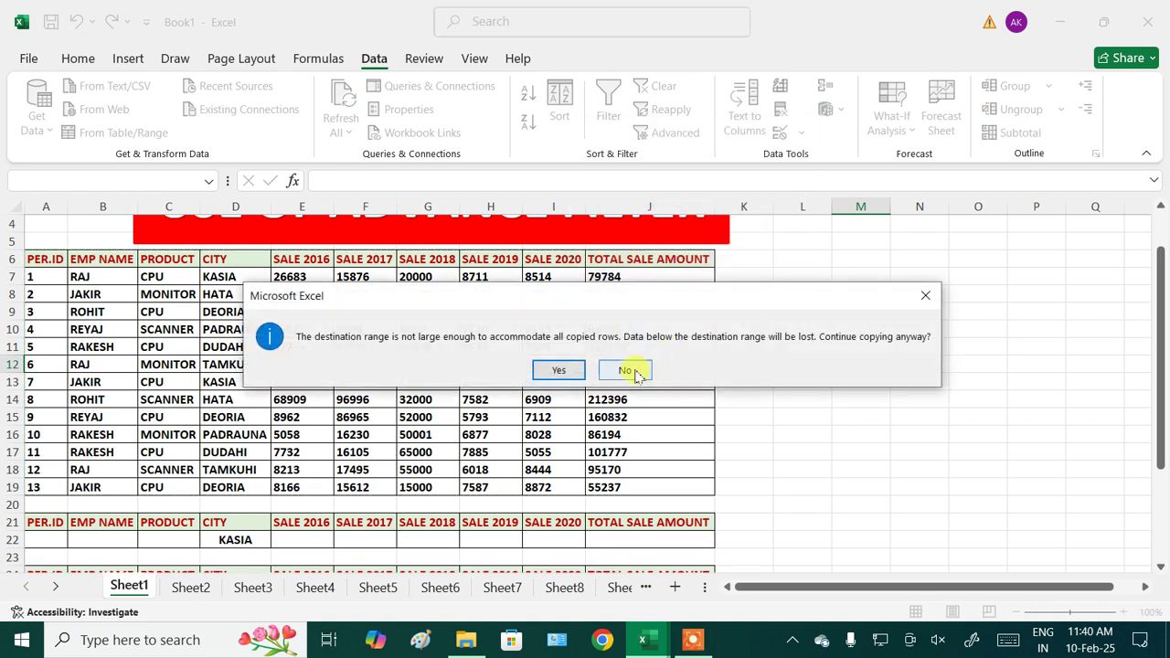
pyautogui.click(561, 370)
pyautogui.scroll(-3, 713, 394)
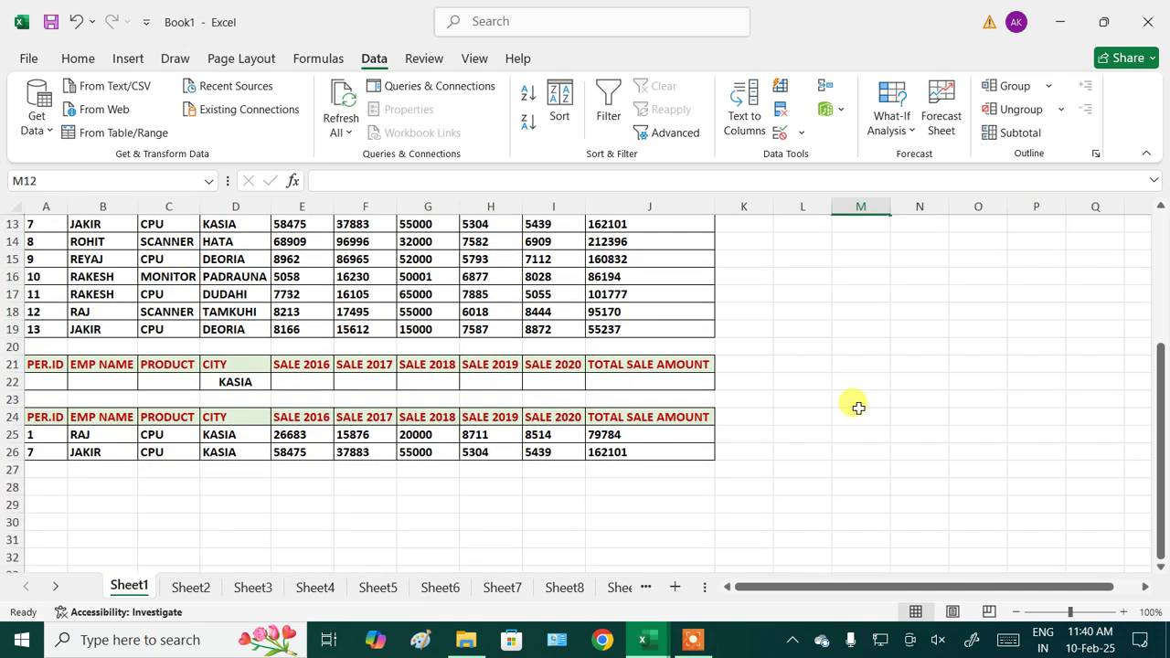
pyautogui.click(858, 406)
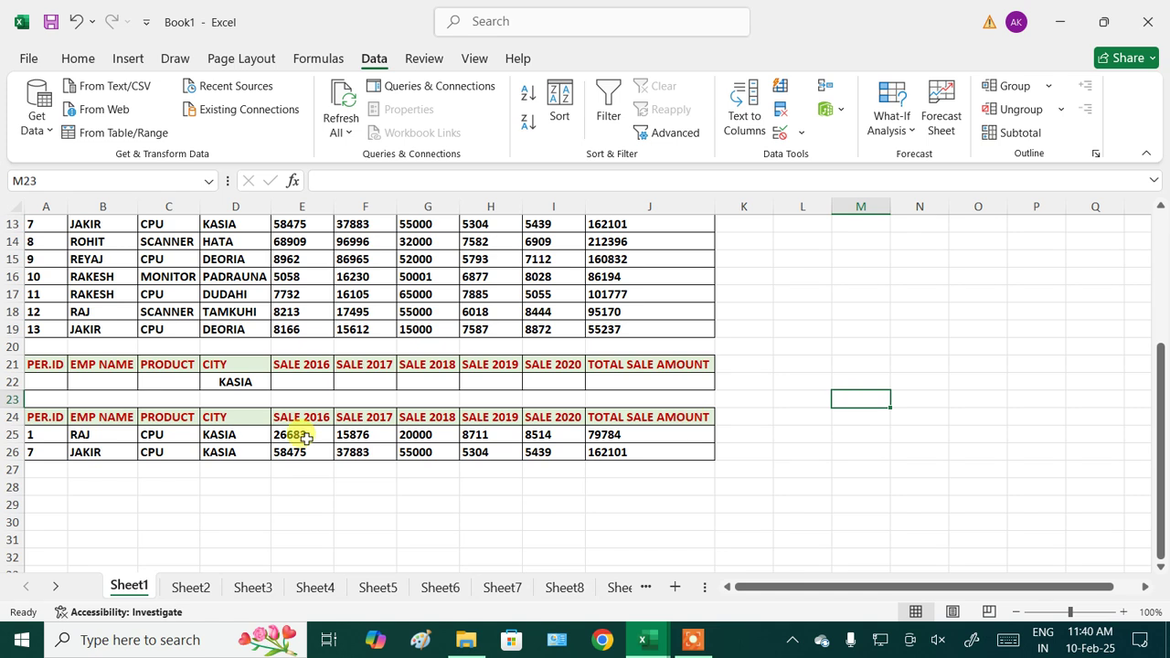
# - Clear all contents and formatting from the copied KASIA filter results in A24:J26
pyautogui.click(46, 418)
pyautogui.moveTo(46, 418); pyautogui.dragTo(646, 447)
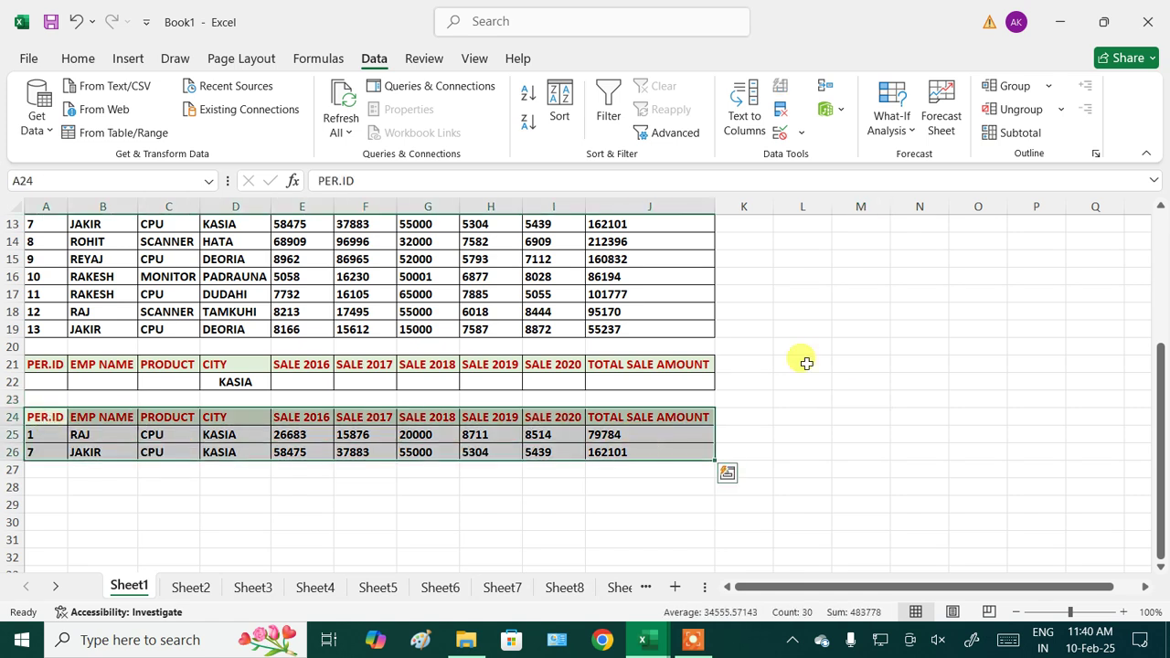
pyautogui.click(78, 57)
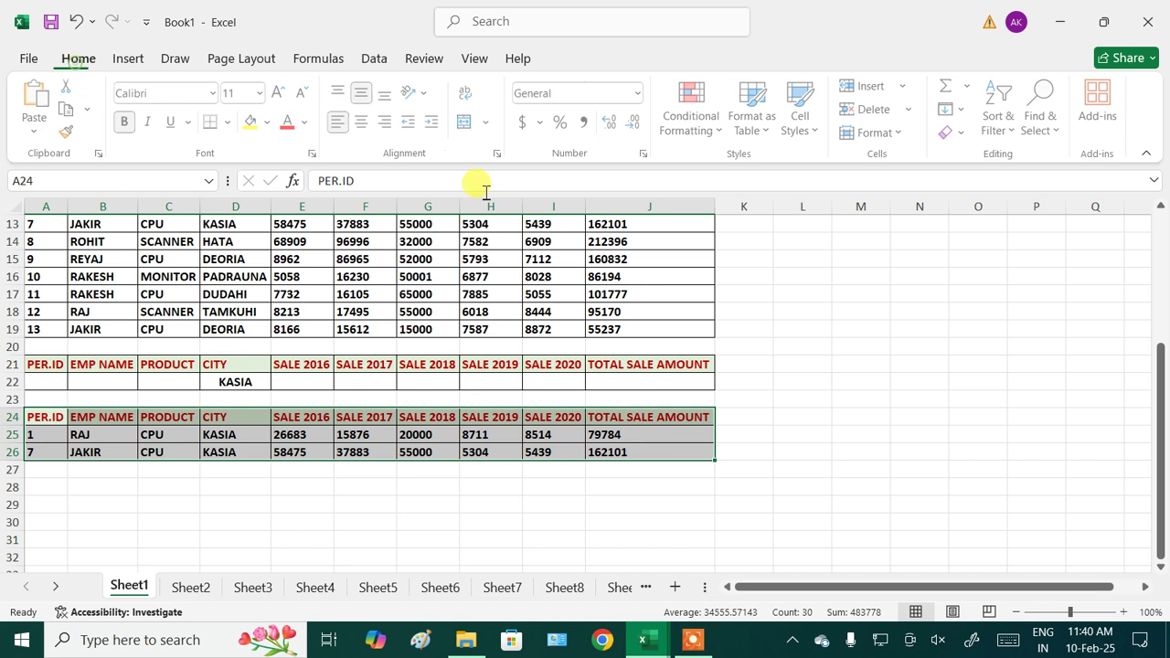
pyautogui.click(951, 135)
pyautogui.click(987, 160)
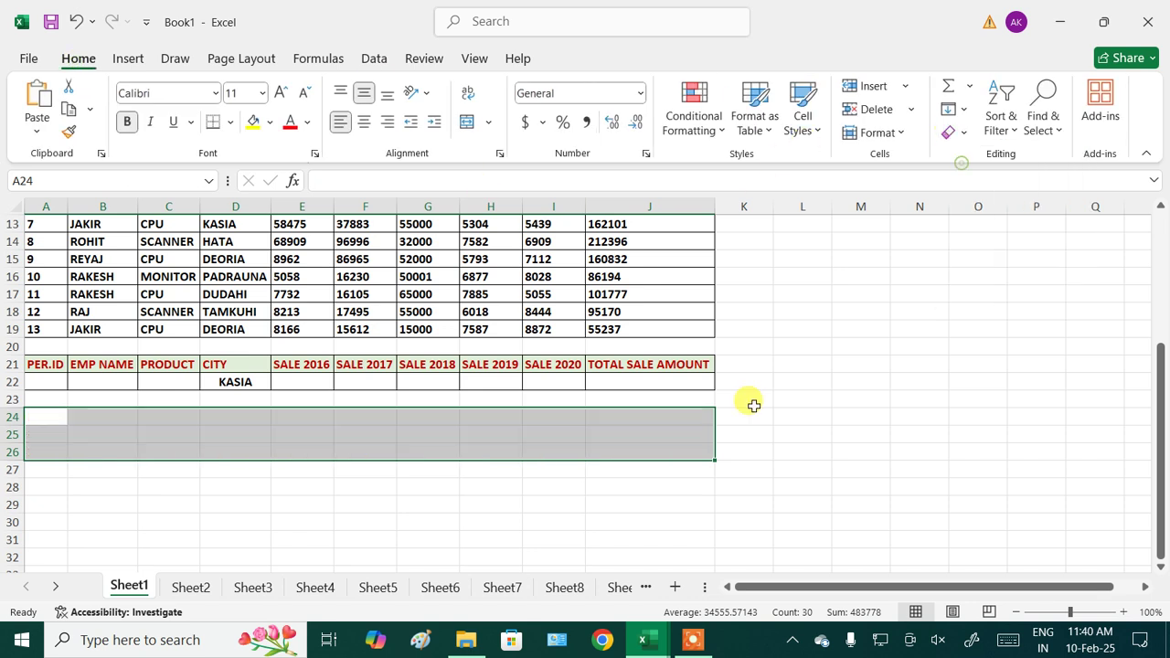
pyautogui.click(802, 448)
# - Start another Advanced Filter with the copy-to-another-location option and empty its Copy to range
pyautogui.scroll(2, 774, 447)
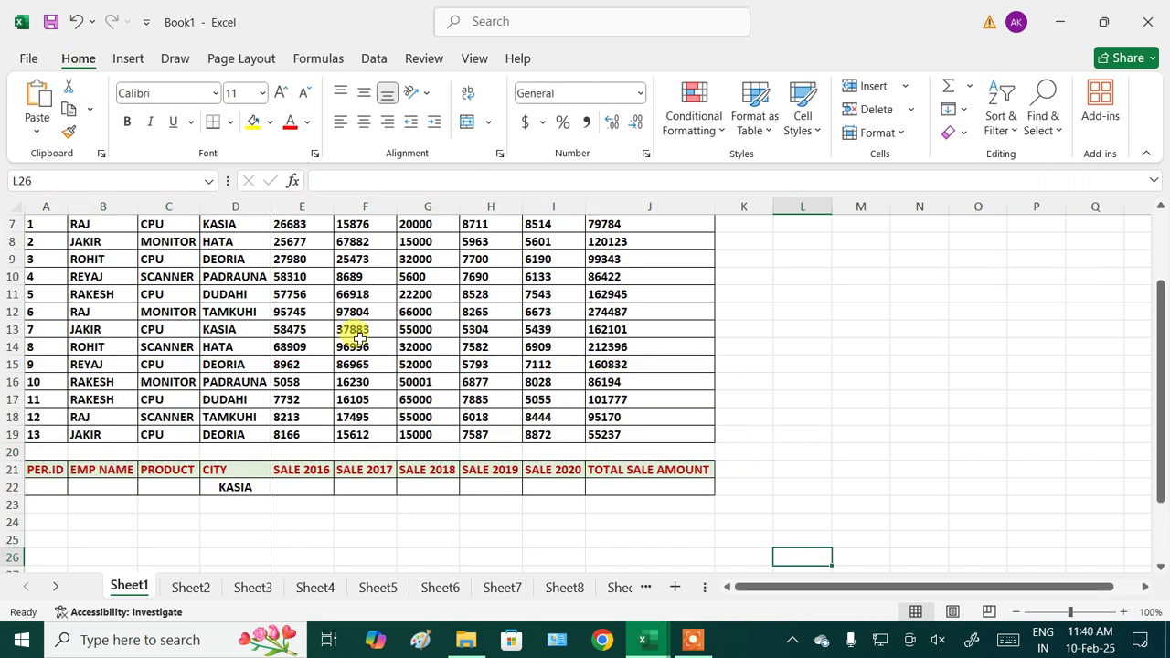
pyautogui.click(777, 291)
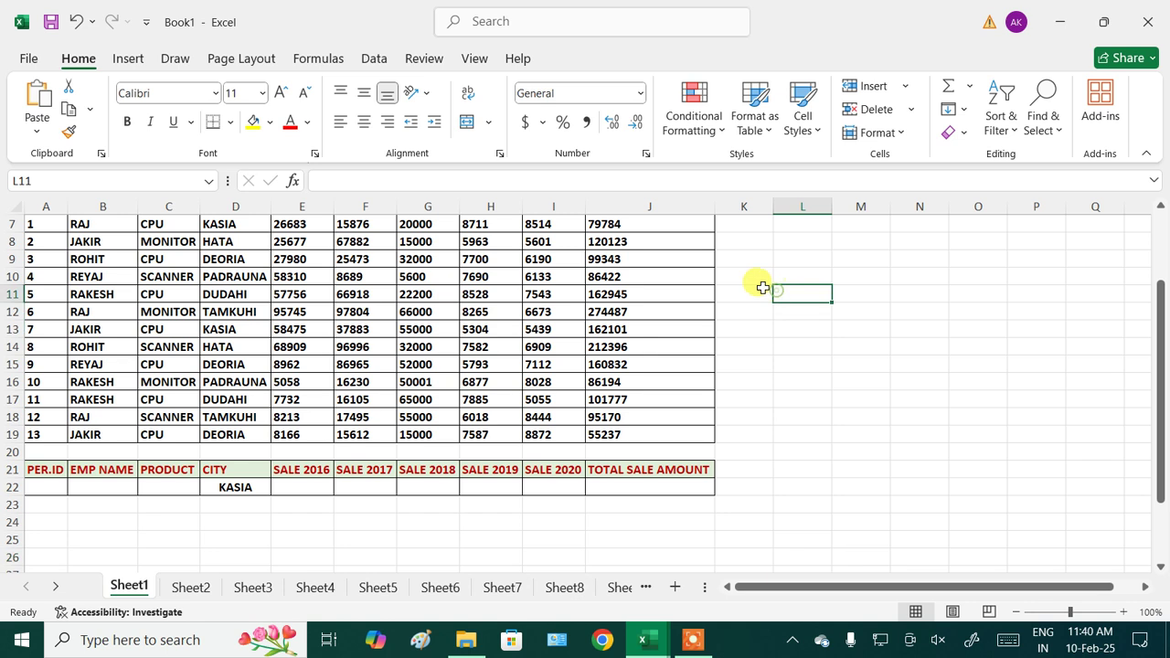
pyautogui.click(361, 58)
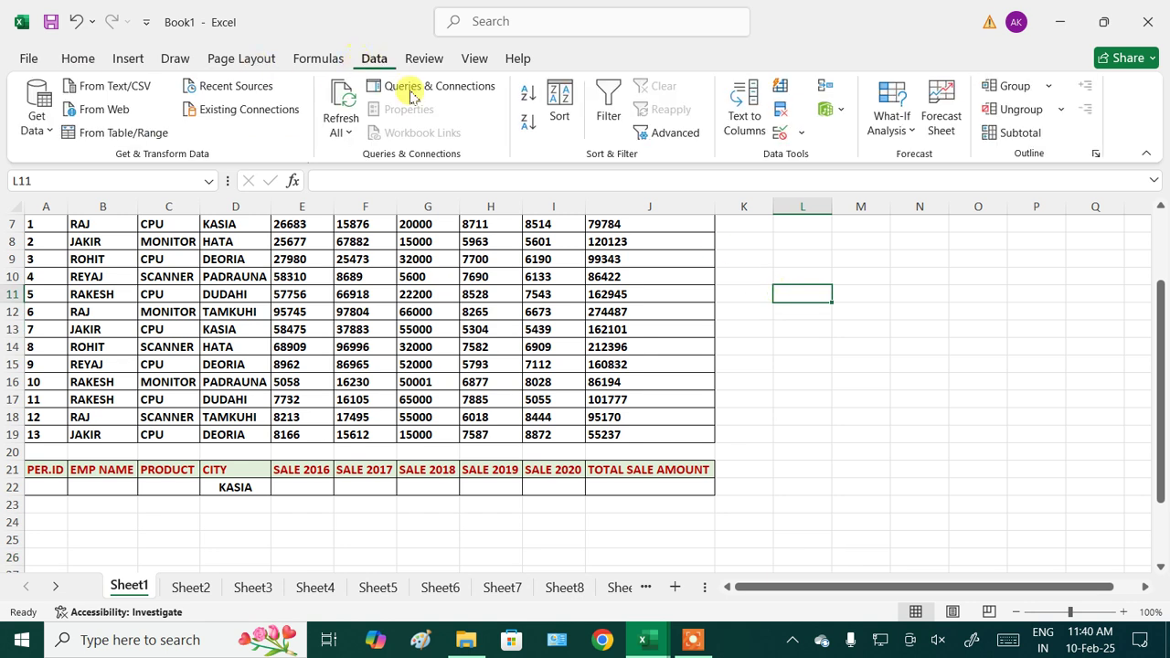
pyautogui.click(693, 135)
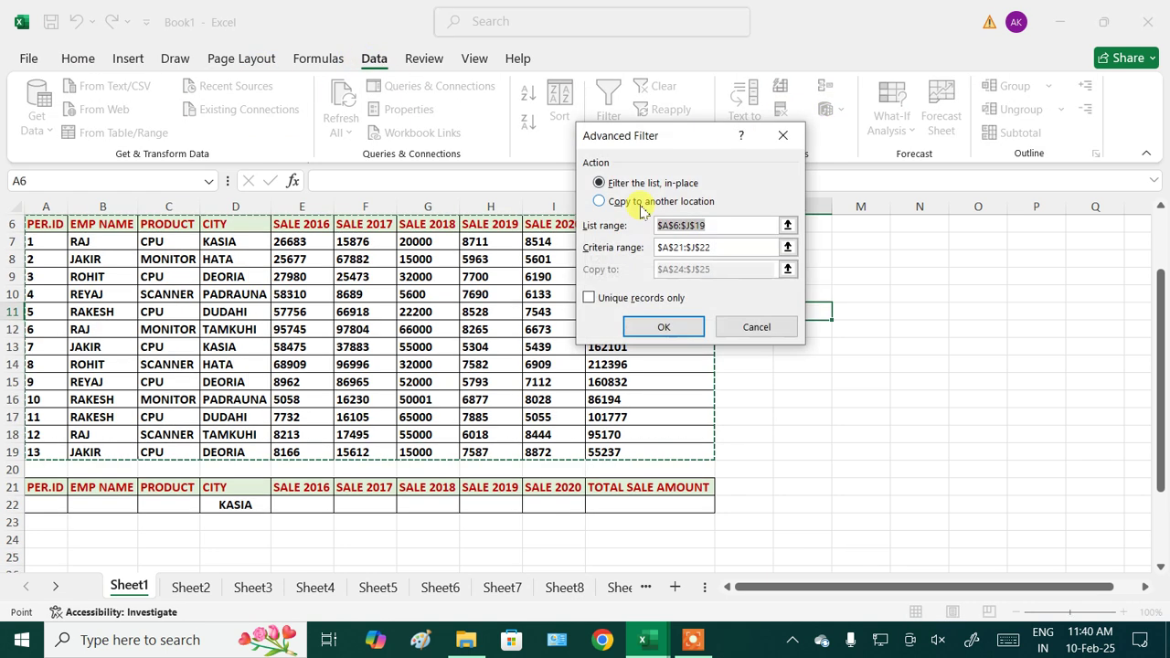
pyautogui.click(638, 208)
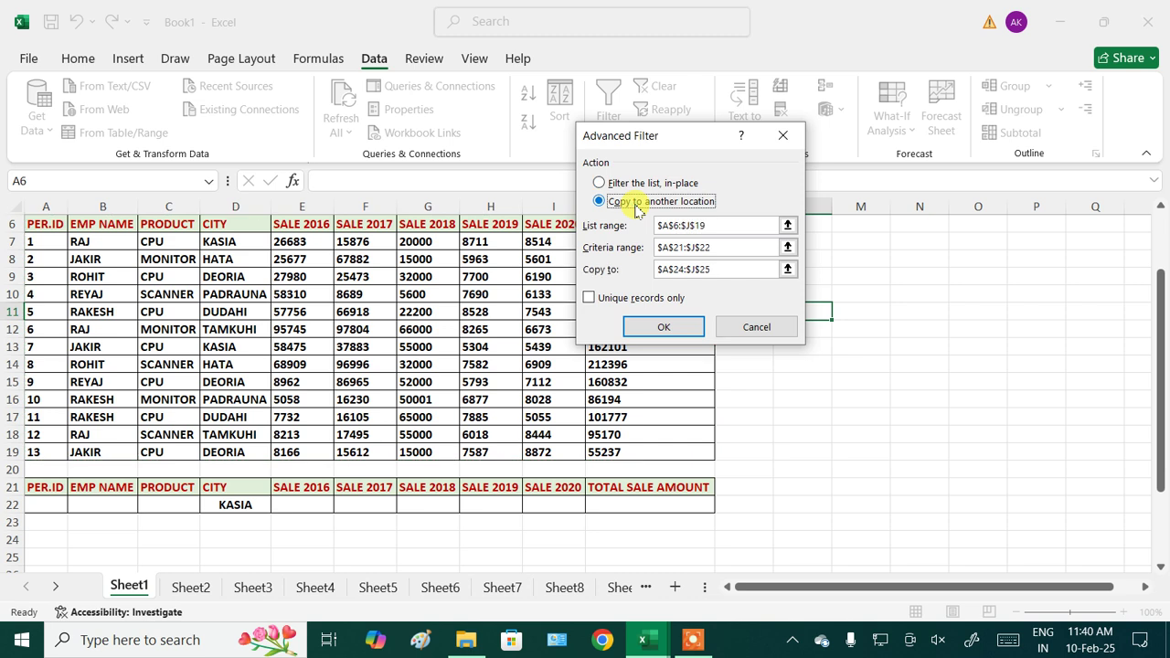
pyautogui.click(720, 268)
pyautogui.press('BackSpace')
pyautogui.press('BackSpace')
pyautogui.press('BackSpace')
pyautogui.press('BackSpace')
pyautogui.press('BackSpace')
pyautogui.press('BackSpace')
pyautogui.press('BackSpace')
pyautogui.press('BackSpace')
pyautogui.press('BackSpace')
pyautogui.press('BackSpace')
pyautogui.press('BackSpace')
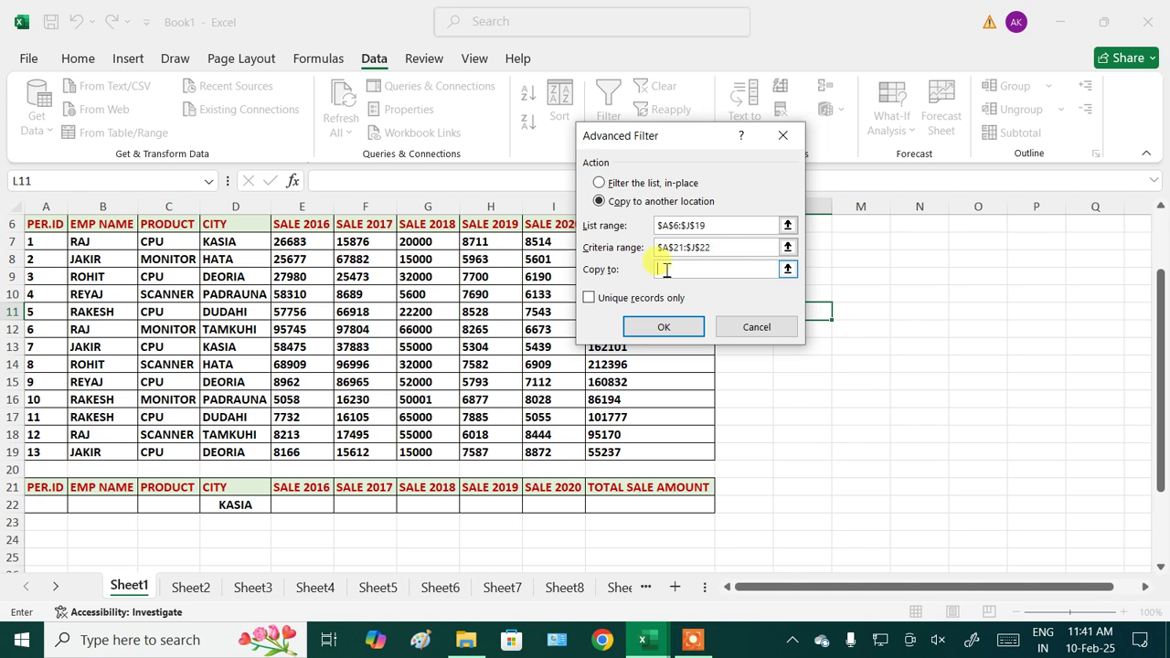
# - Filter the list in place instead, using list range A6:J19 and criteria range A21:J22
pyautogui.click(644, 182)
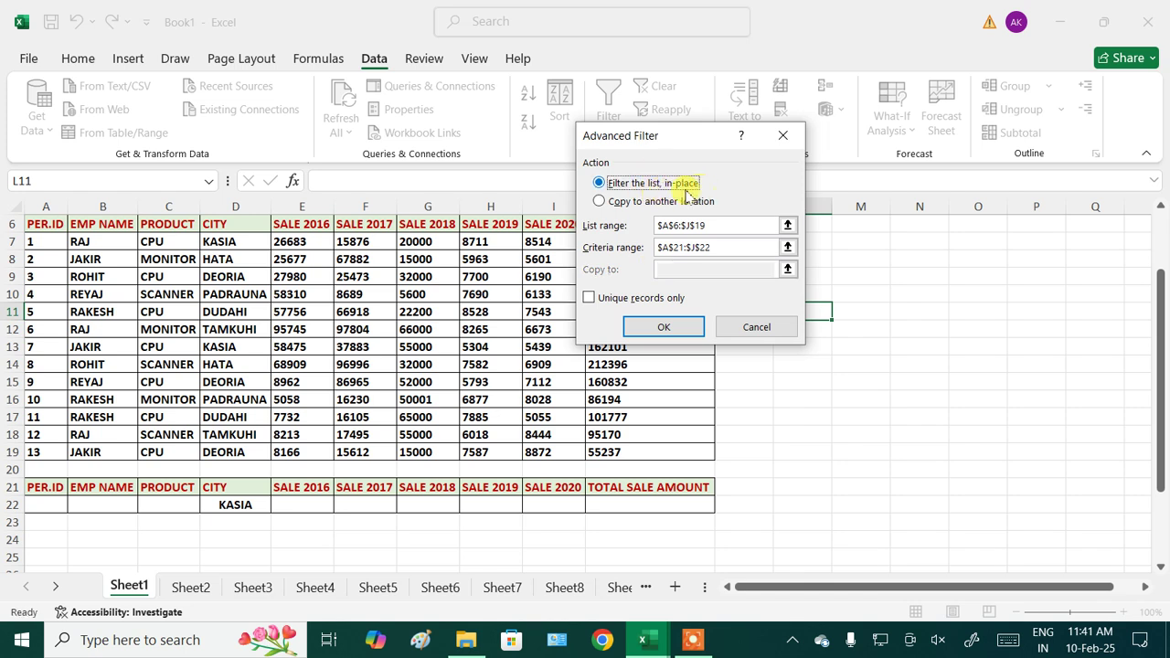
pyautogui.click(676, 326)
pyautogui.click(576, 384)
pyautogui.scroll(2, 578, 387)
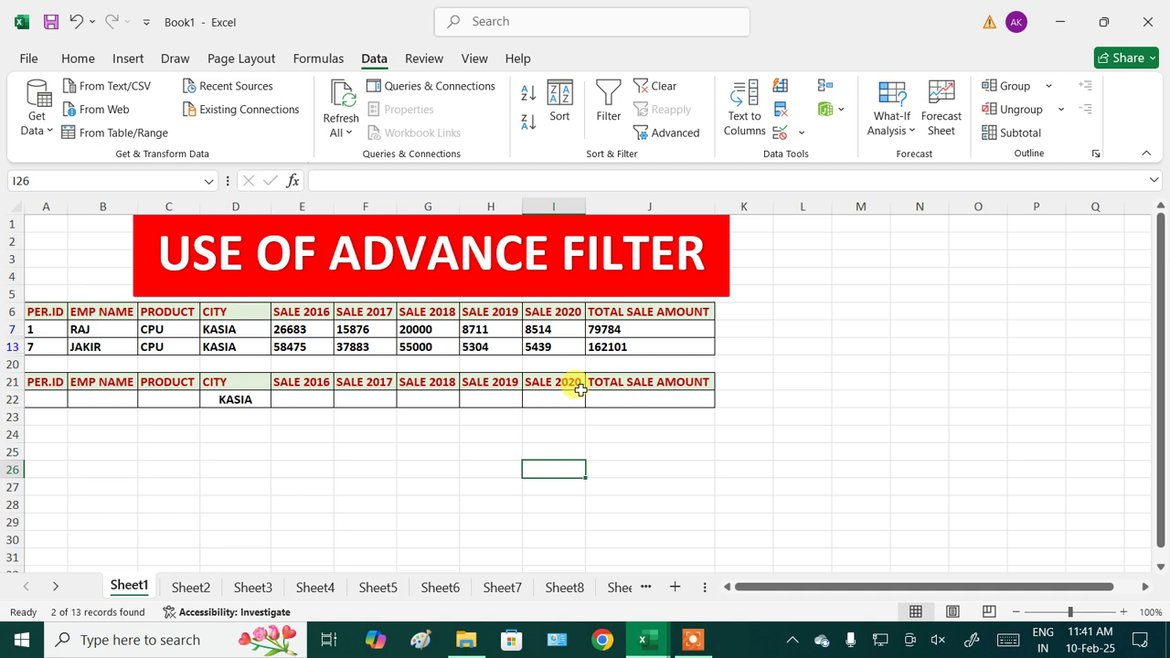
# - Remove the in-place KASIA filter to restore all rows of the sales table
pyautogui.scroll(-2, 579, 387)
pyautogui.hotkey('alt', 'a', 'c')
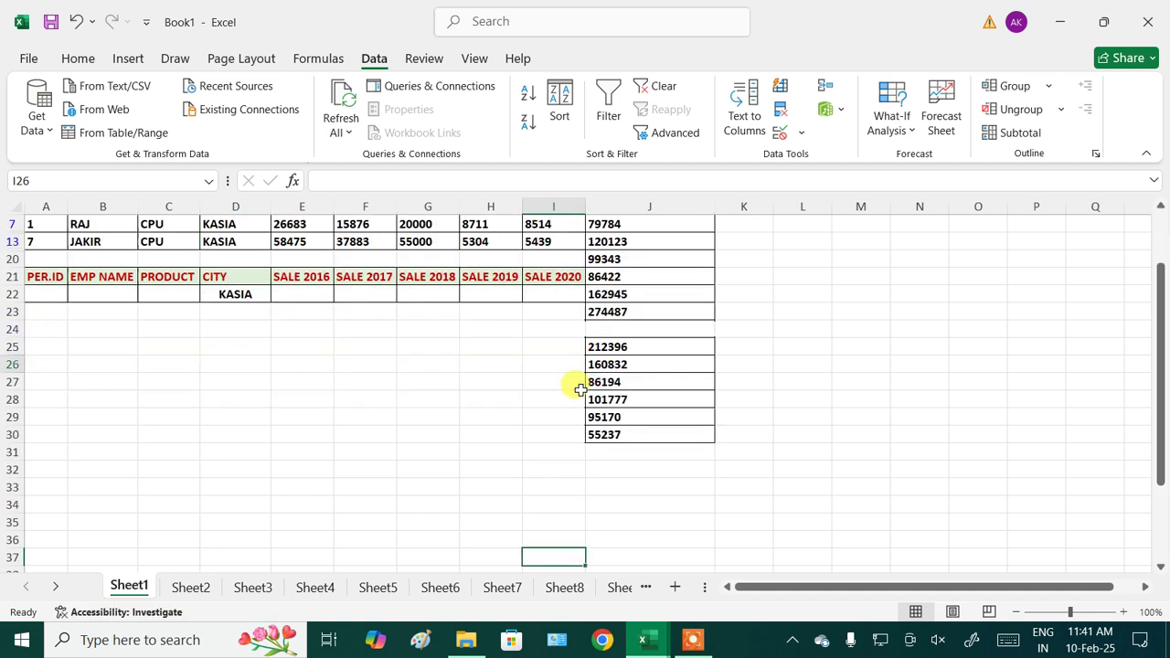
pyautogui.scroll(2, 397, 383)
pyautogui.scroll(-1, 401, 399)
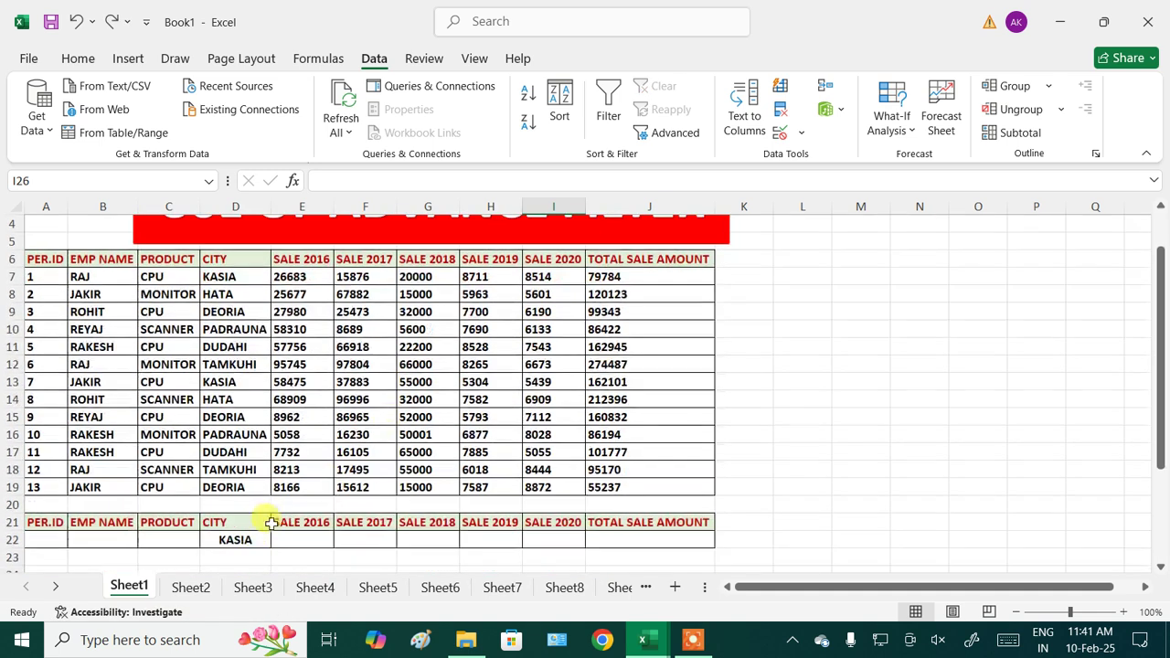
# - Delete the CITY criterion KASIA from D22 in the criteria range
pyautogui.click(245, 539)
pyautogui.press('Delete')
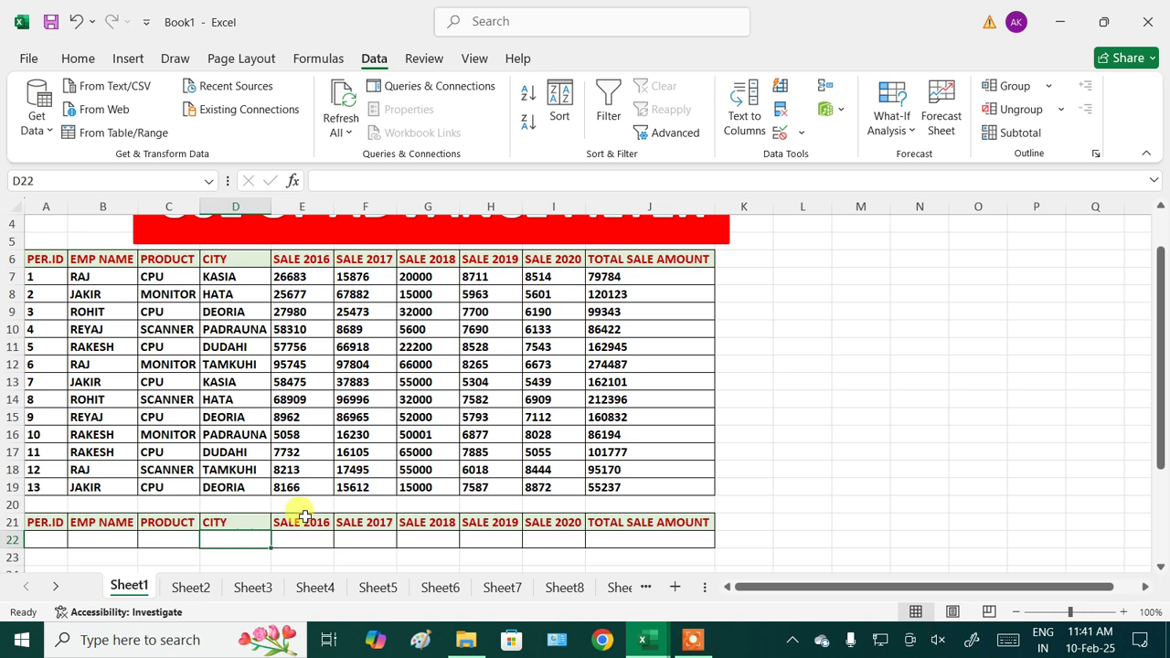
pyautogui.click(775, 410)
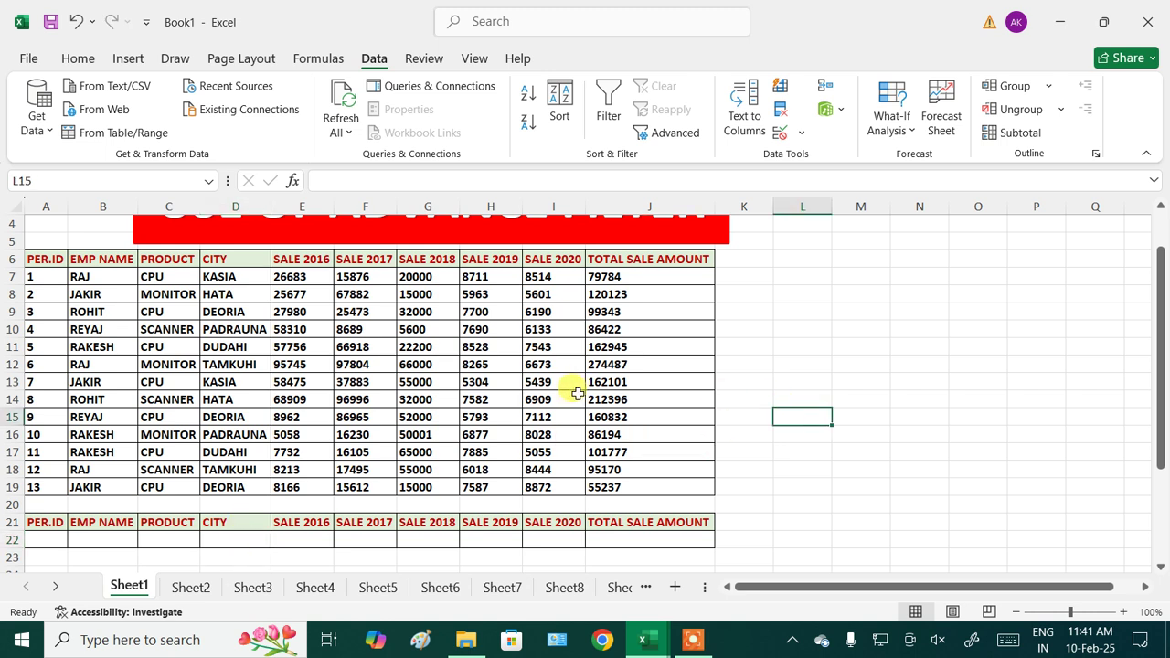
# - Examine the SALE 2016 values in column E of the sales table, particularly those in E10:E14
pyautogui.click(307, 278)
pyautogui.moveTo(307, 279); pyautogui.dragTo(302, 402)
pyautogui.click(339, 455)
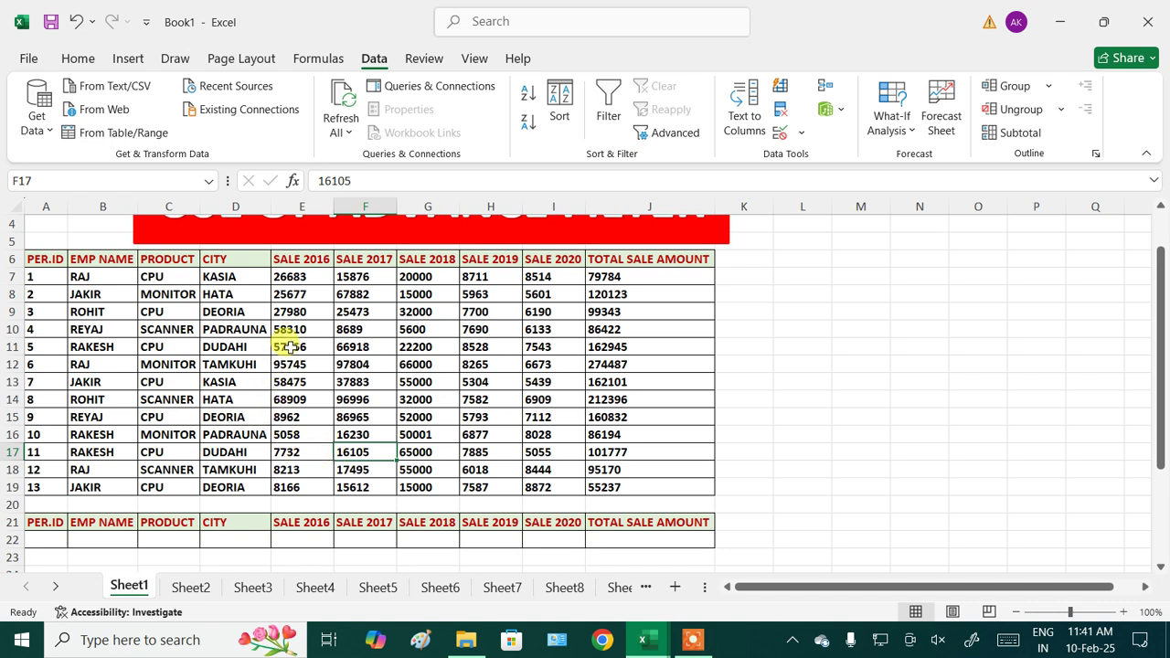
pyautogui.click(300, 329)
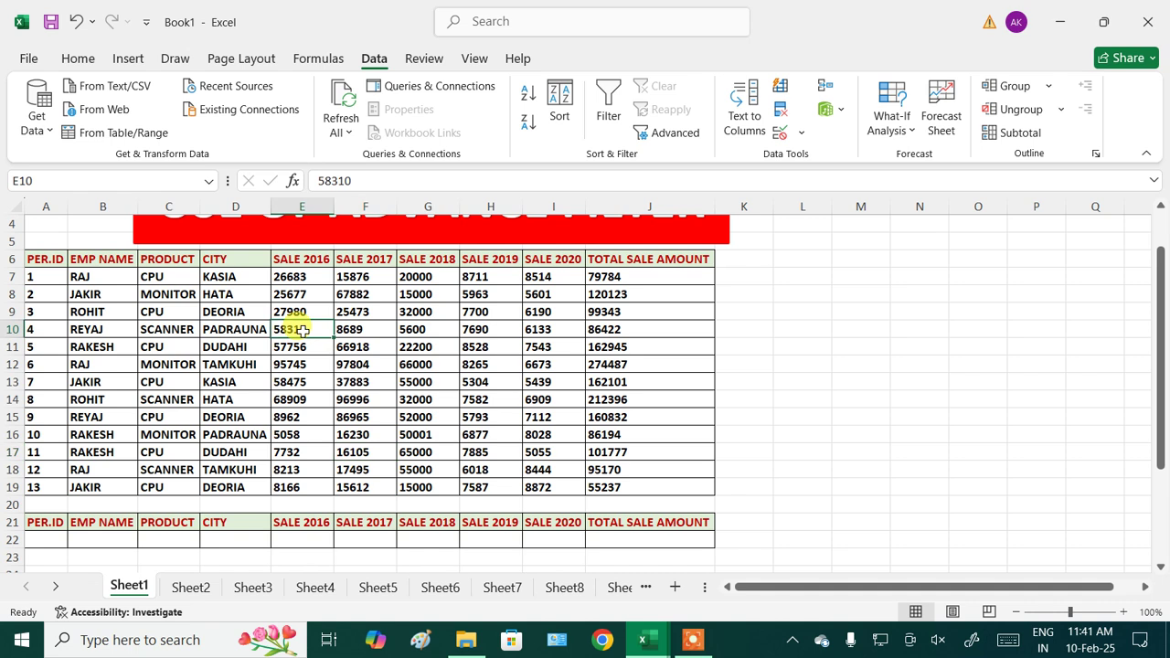
pyautogui.click(299, 348)
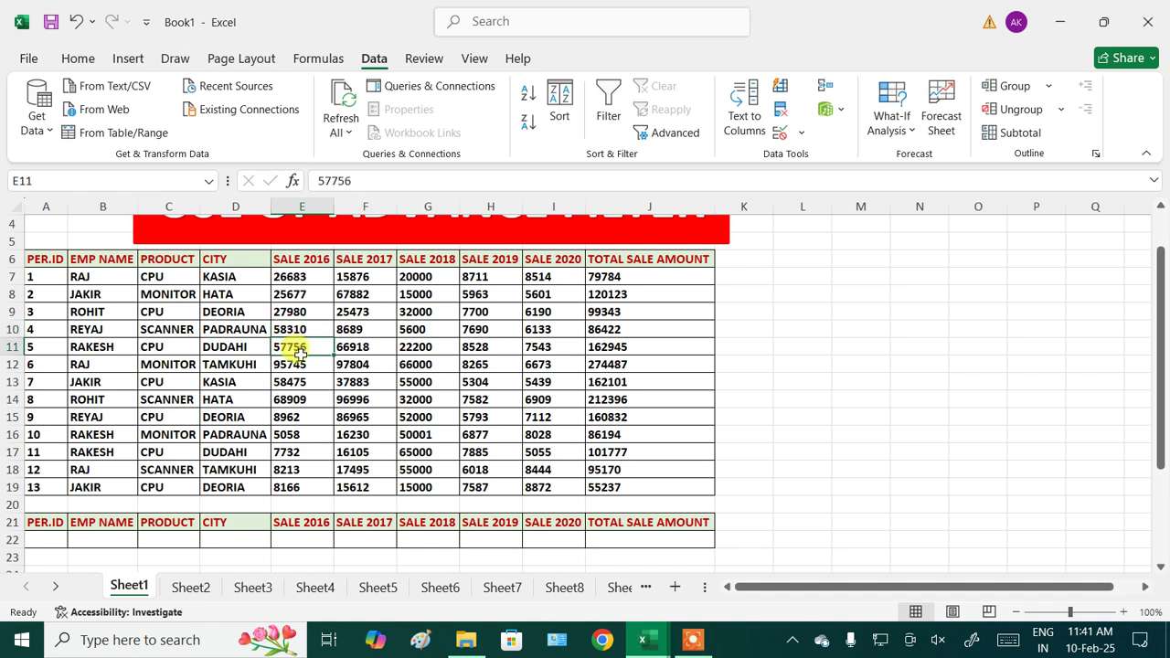
pyautogui.click(300, 365)
pyautogui.click(309, 385)
pyautogui.click(298, 398)
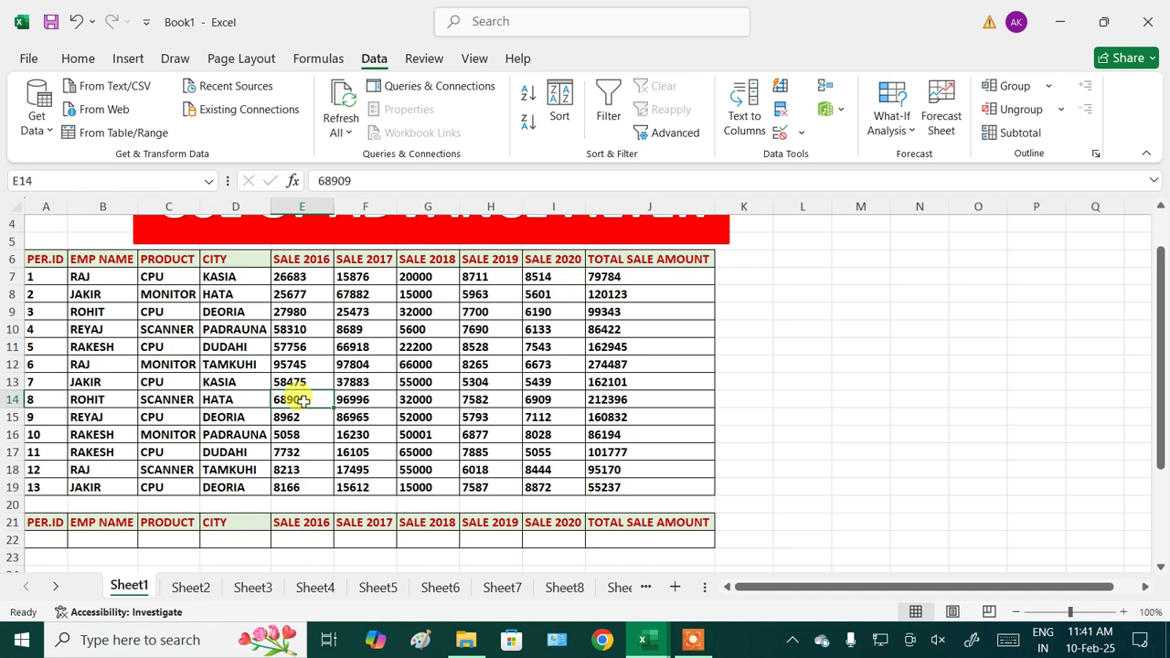
# - Enter the criterion =">55000" under SALE 2016 in E22 of the criteria range
pyautogui.click(309, 533)
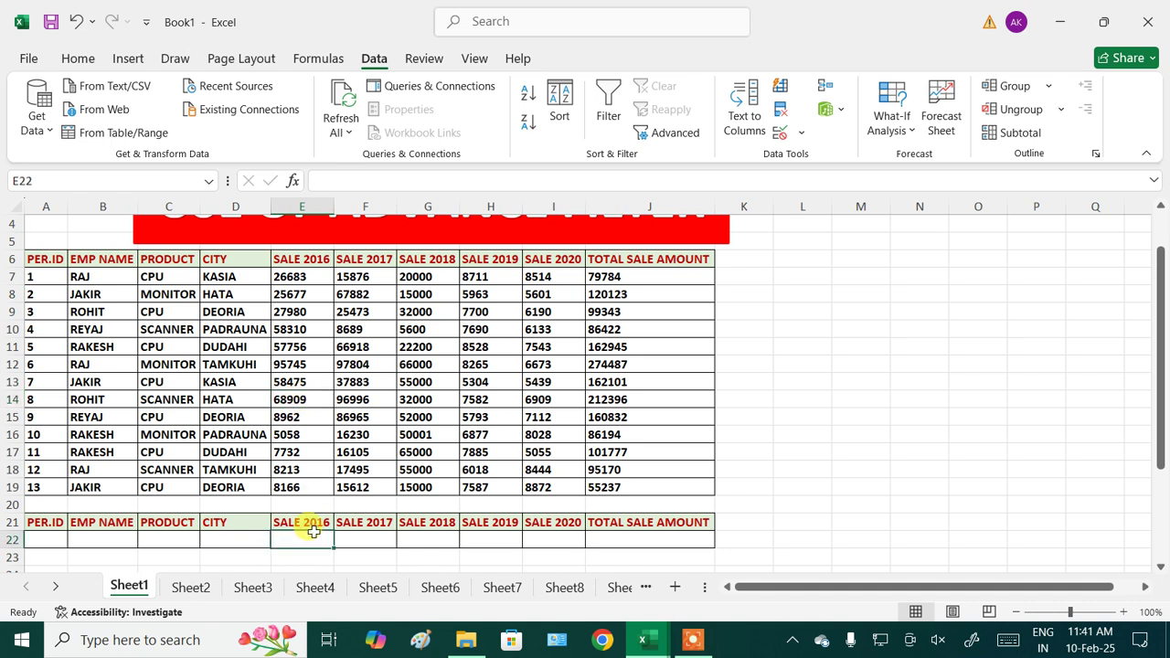
pyautogui.click(850, 436)
pyautogui.click(317, 537)
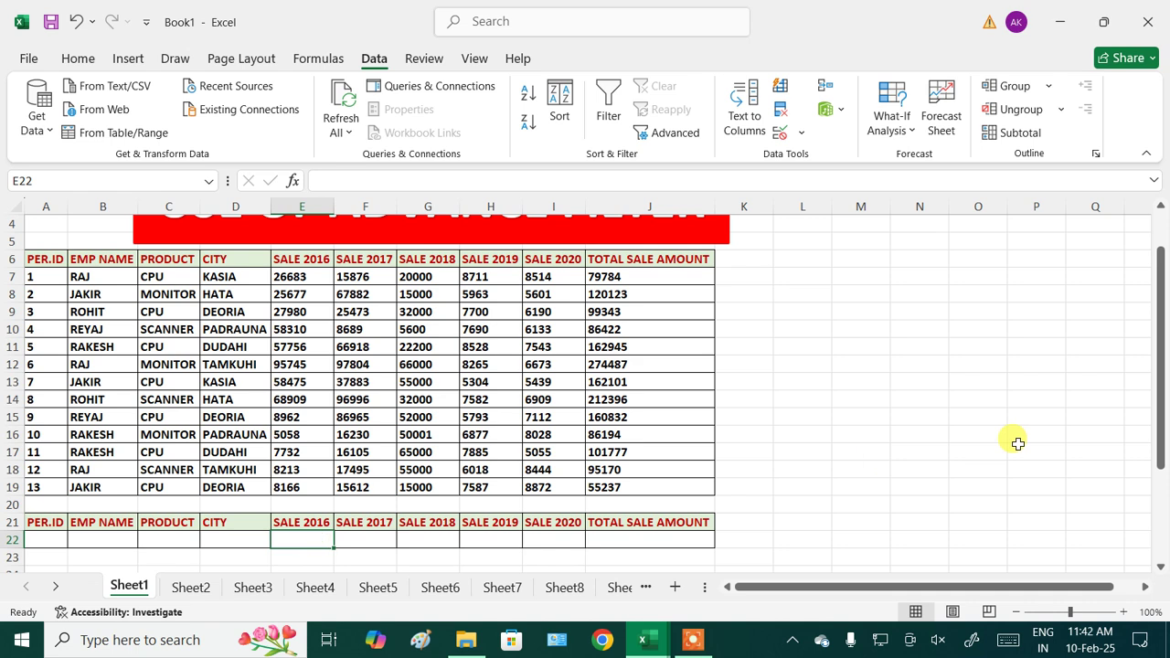
pyautogui.write('=')
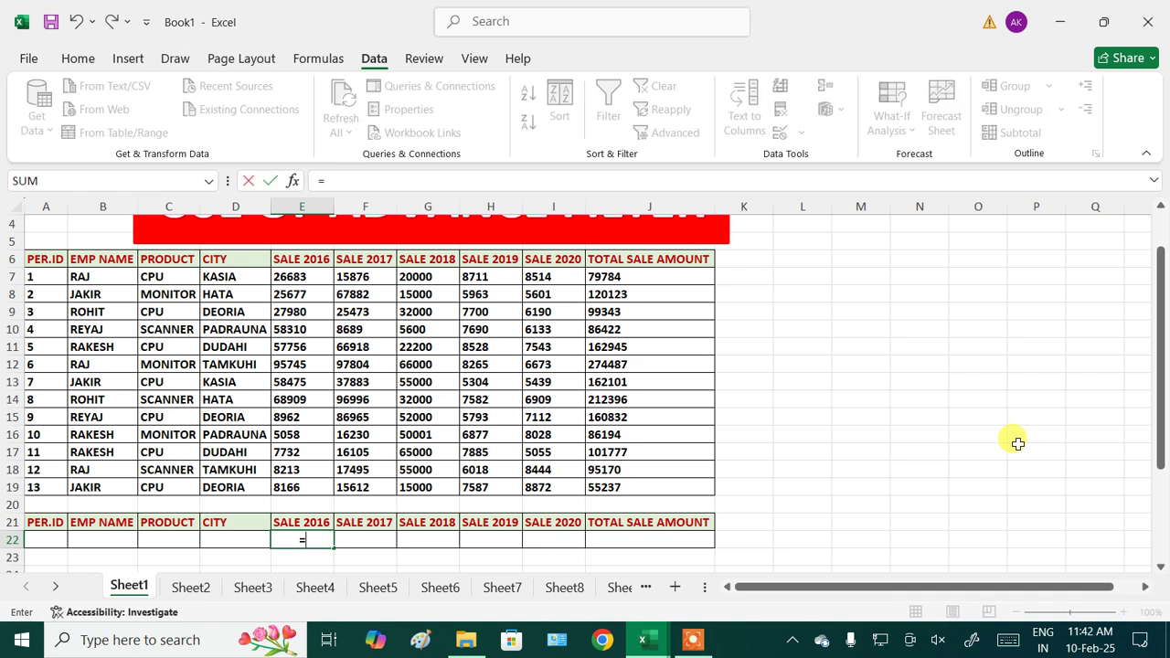
pyautogui.write('">55000"')
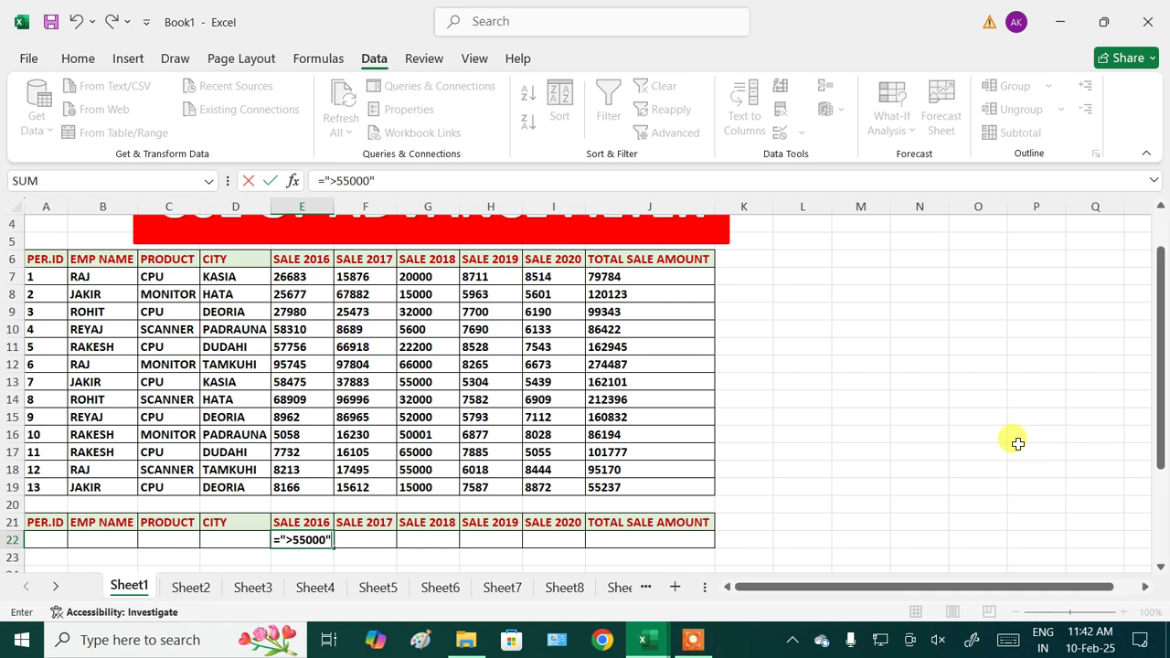
pyautogui.press('Return')
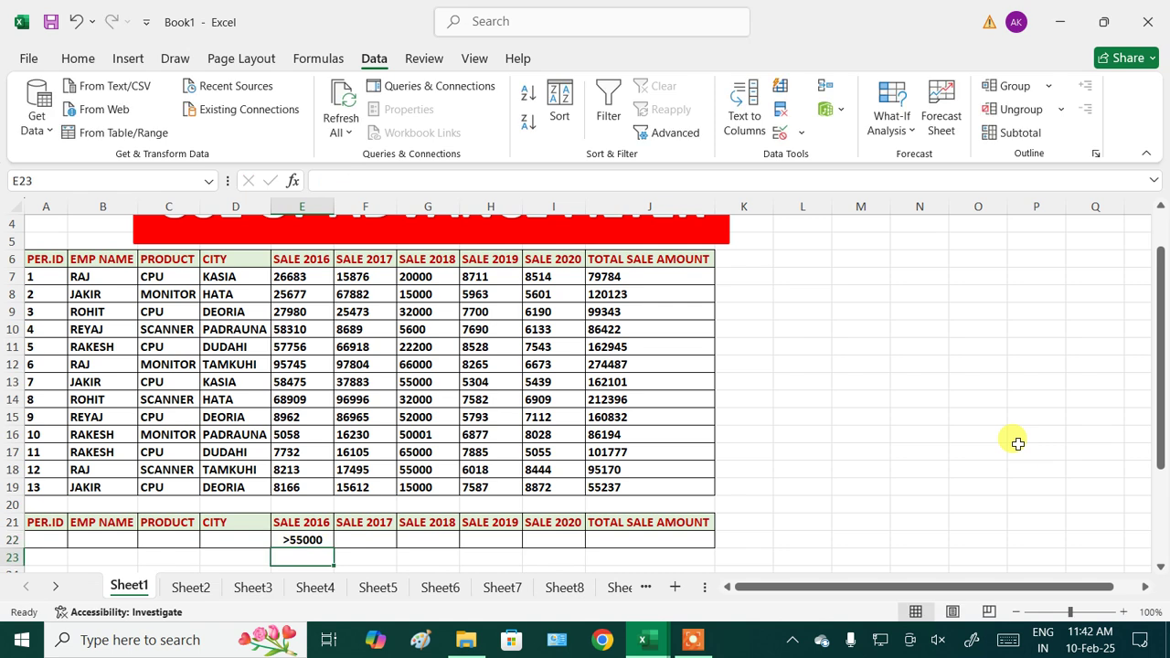
# - Apply an Advanced Filter in place with list range A6:J19 and criteria range A21:J22
pyautogui.click(904, 395)
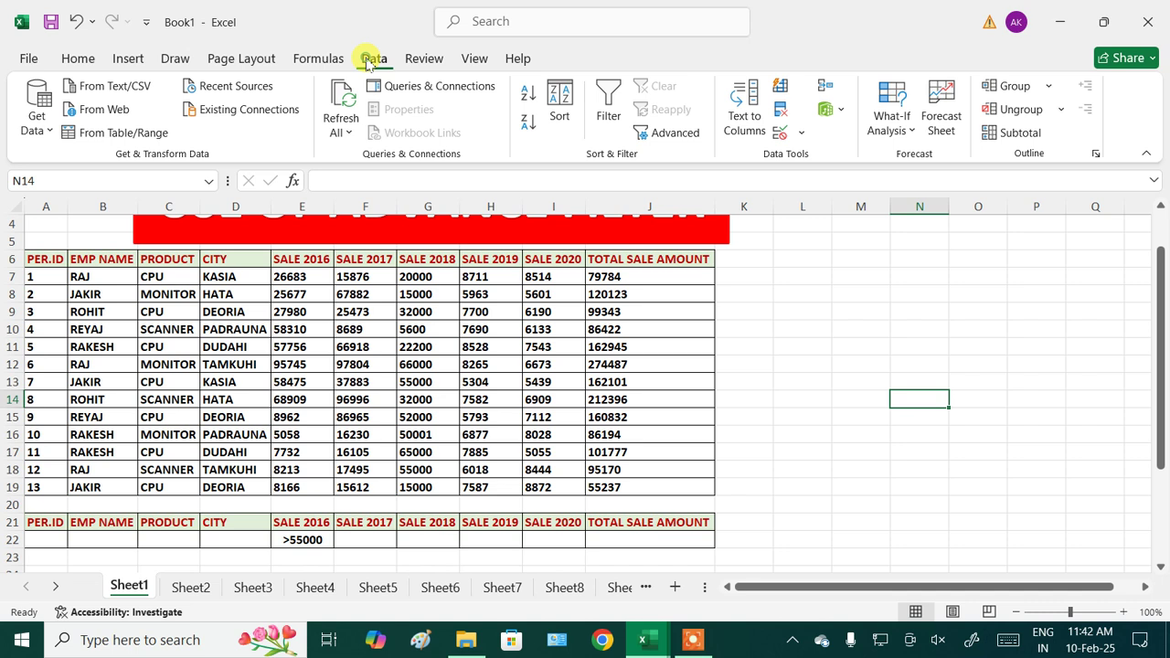
pyautogui.click(688, 132)
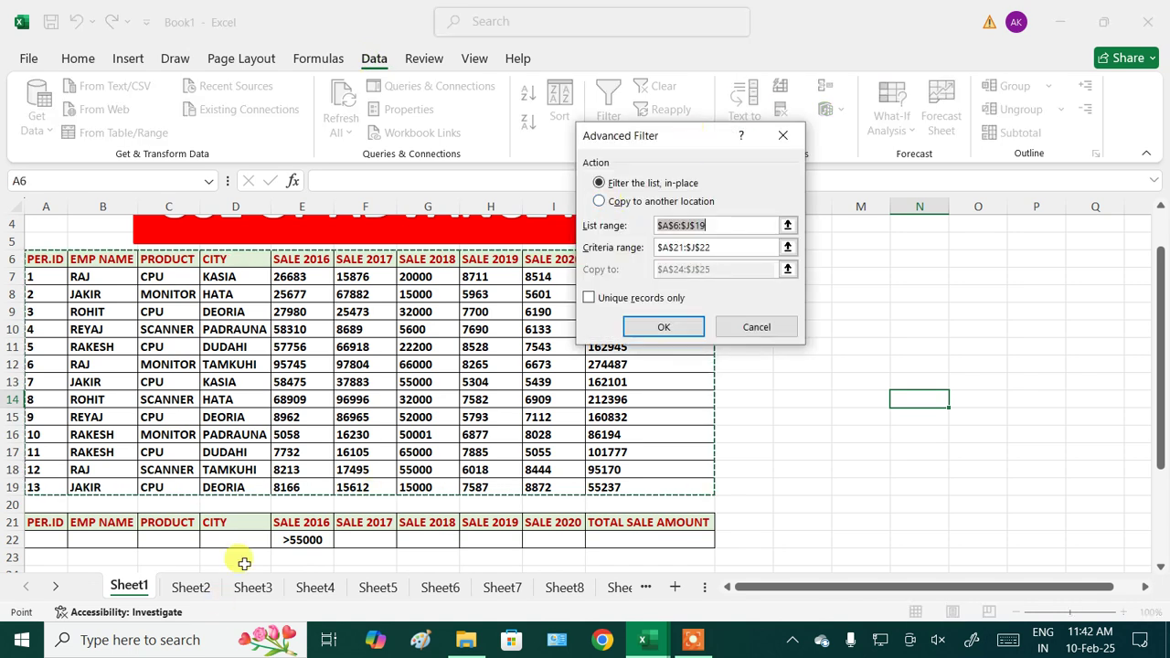
pyautogui.click(601, 202)
pyautogui.click(731, 268)
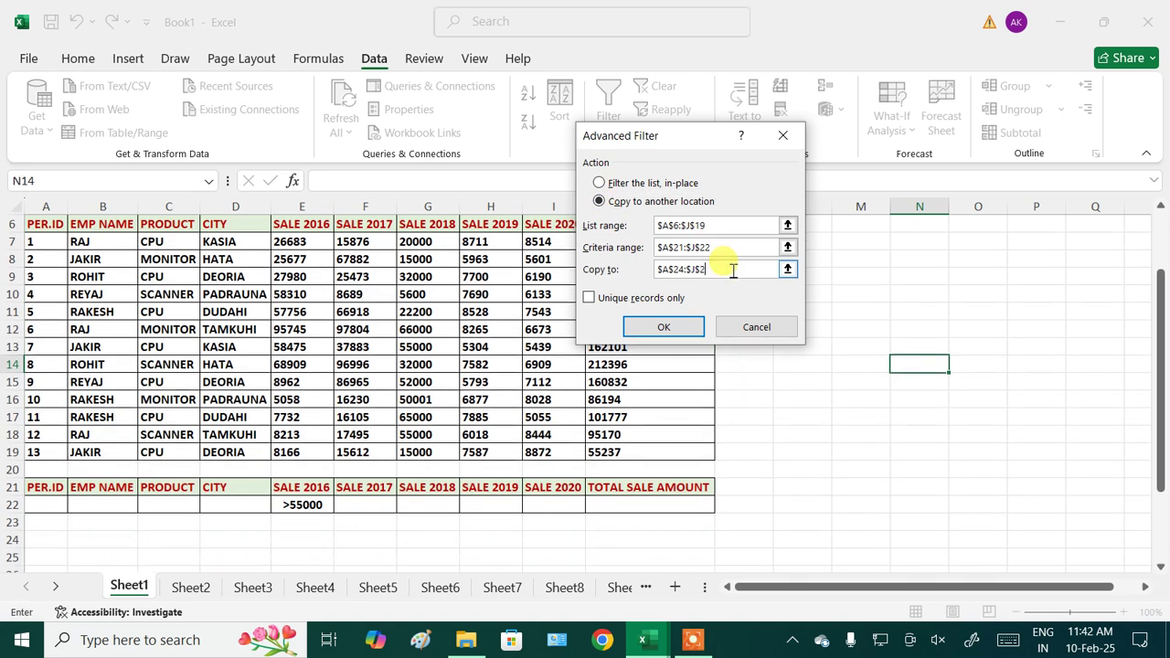
pyautogui.click(649, 184)
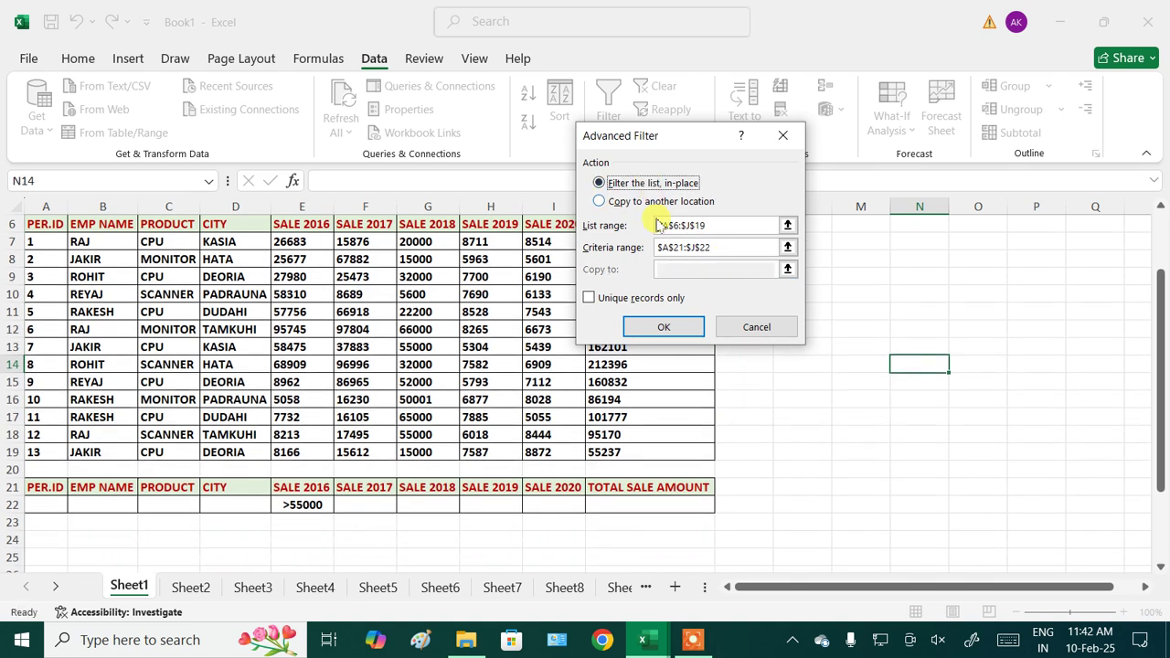
pyautogui.click(667, 326)
pyautogui.click(474, 459)
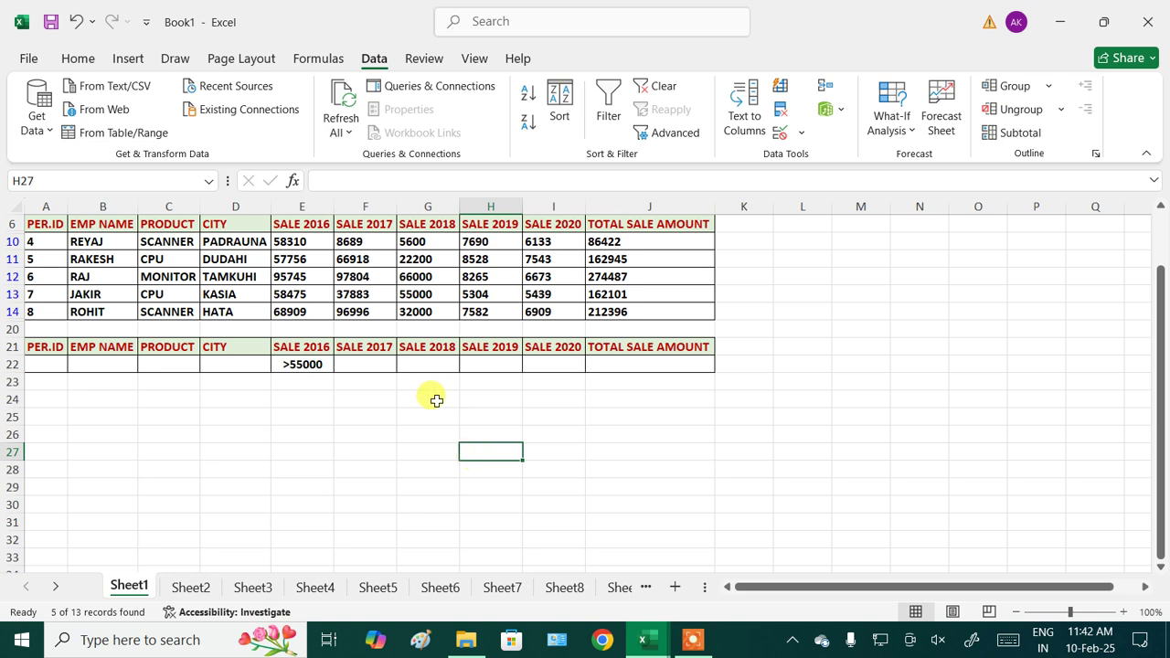
# - Check the filtered SALE 2016 values in E10:E14, and undo the in-place filter to restore the full table
pyautogui.moveTo(309, 243); pyautogui.dragTo(317, 322)
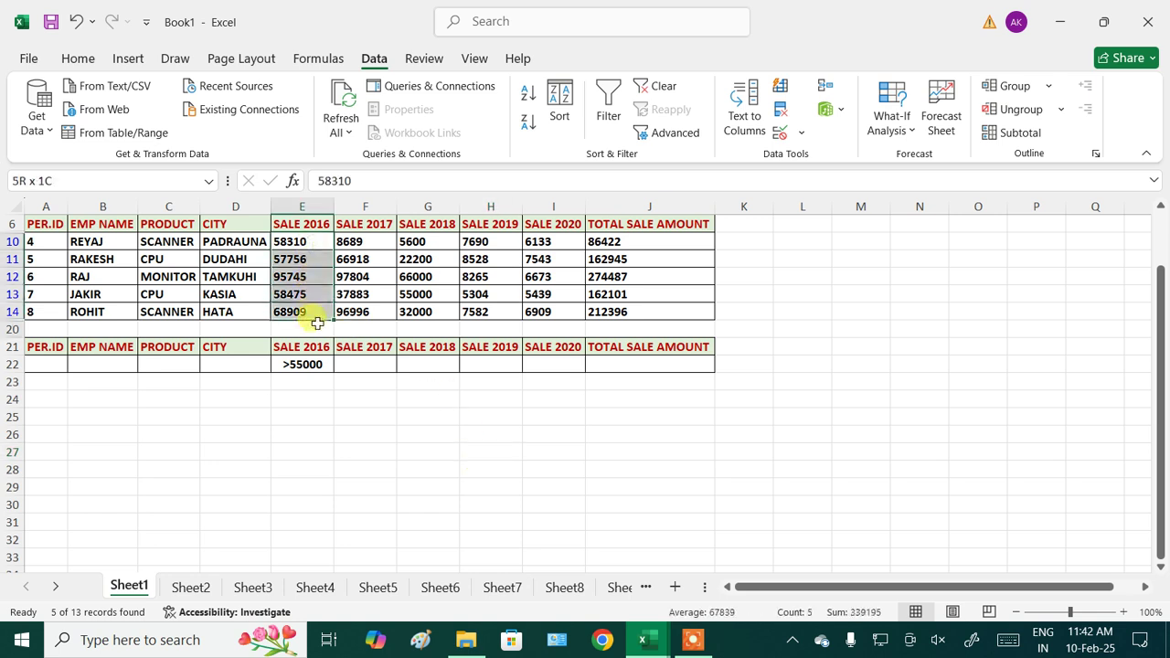
pyautogui.click(385, 448)
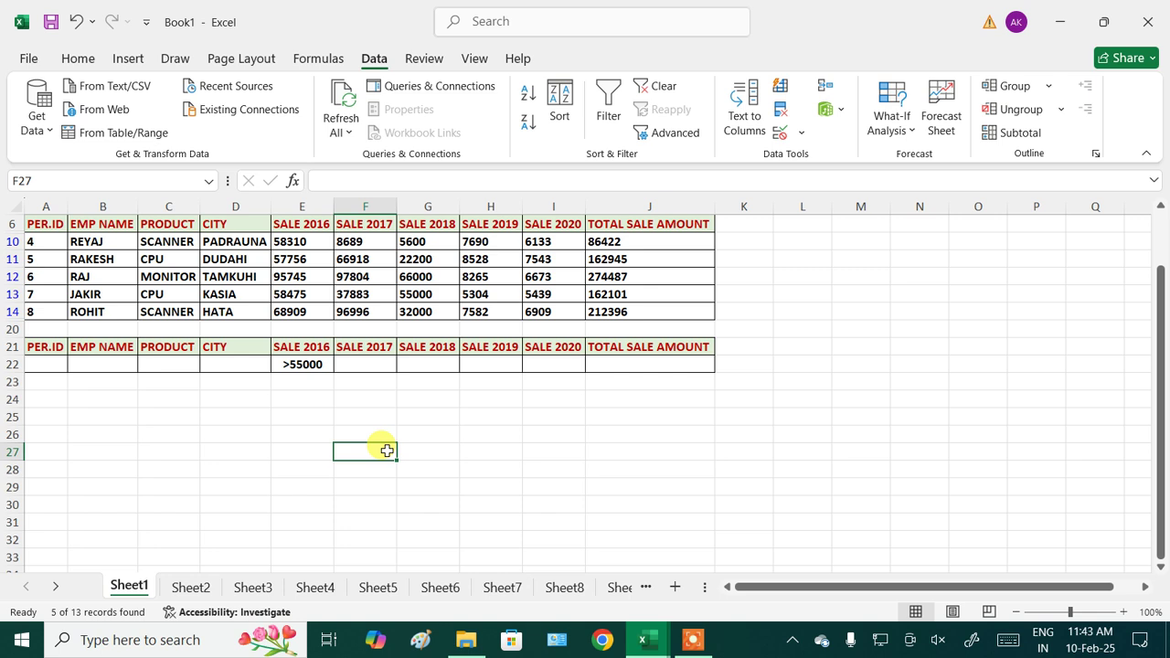
pyautogui.hotkey('ctrl', 'z')
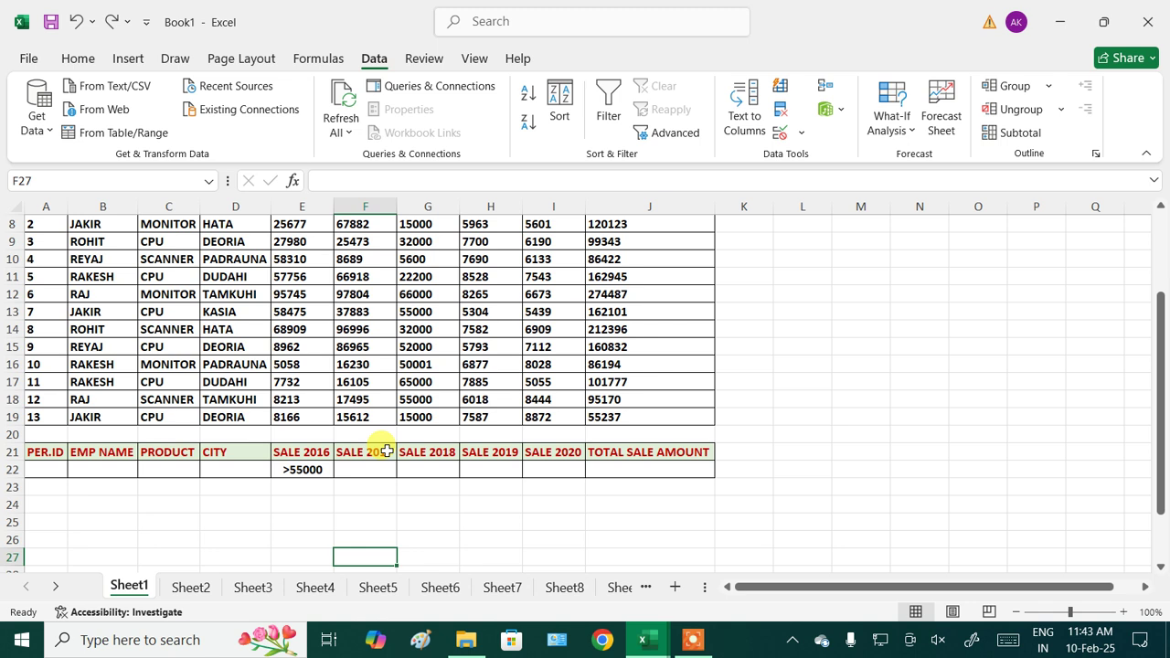
# - Copy the records matching criteria range A21:J22 from list A6:J19 to A24:J25 with Advanced Filter, accepting overflow below the destination
pyautogui.click(777, 393)
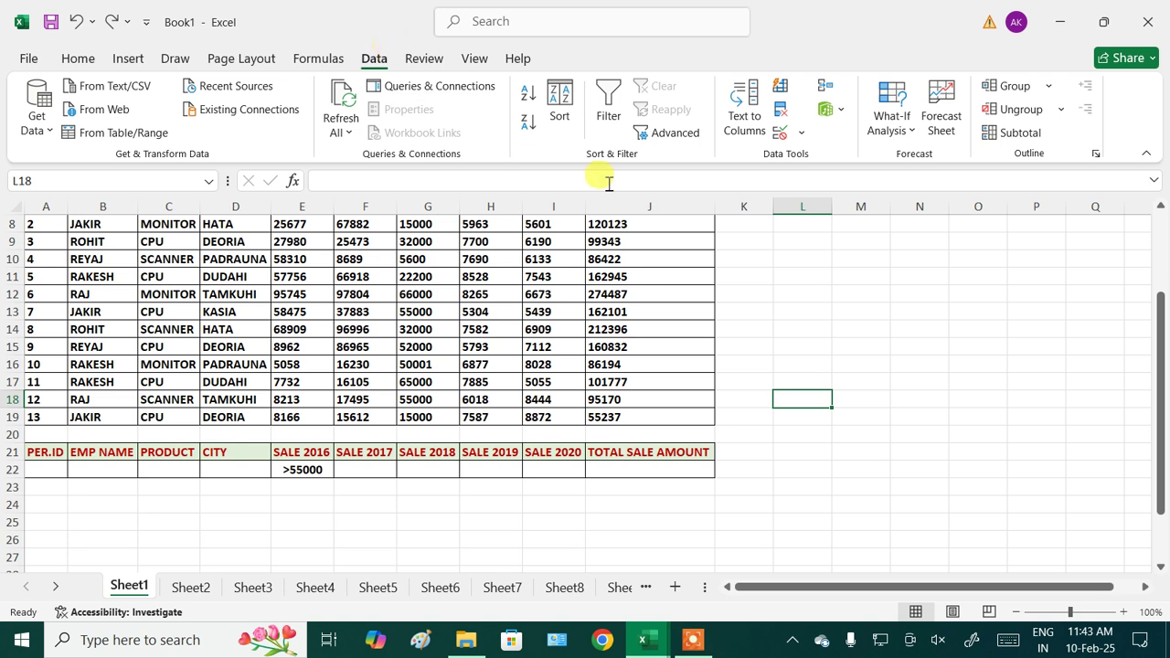
pyautogui.click(658, 133)
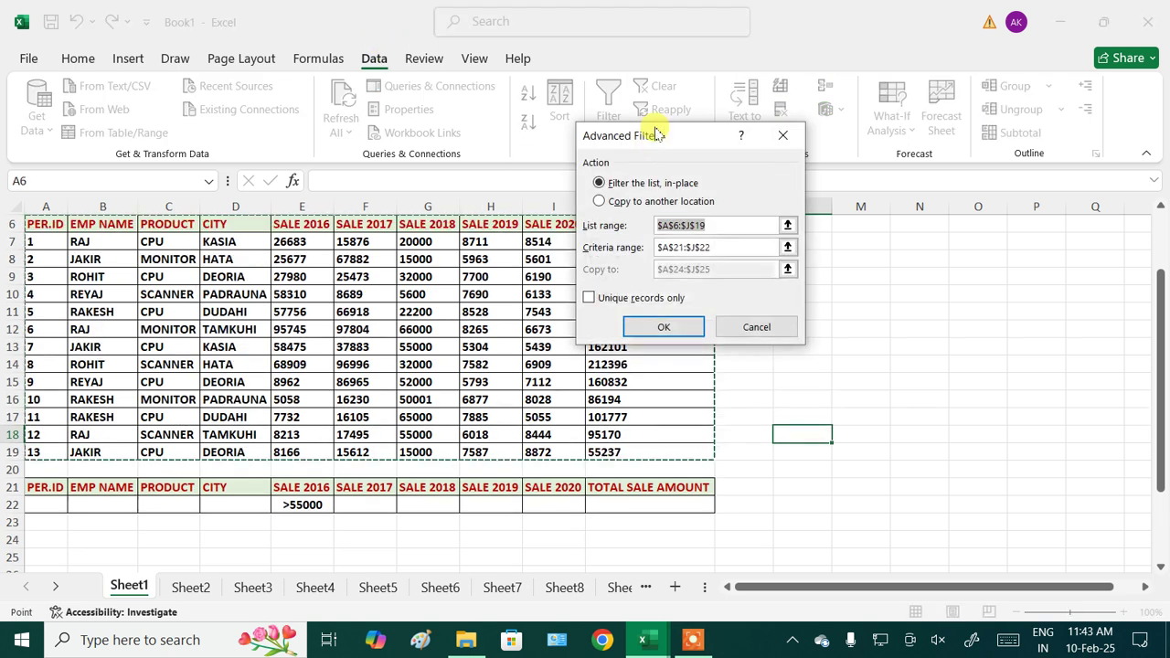
pyautogui.click(624, 202)
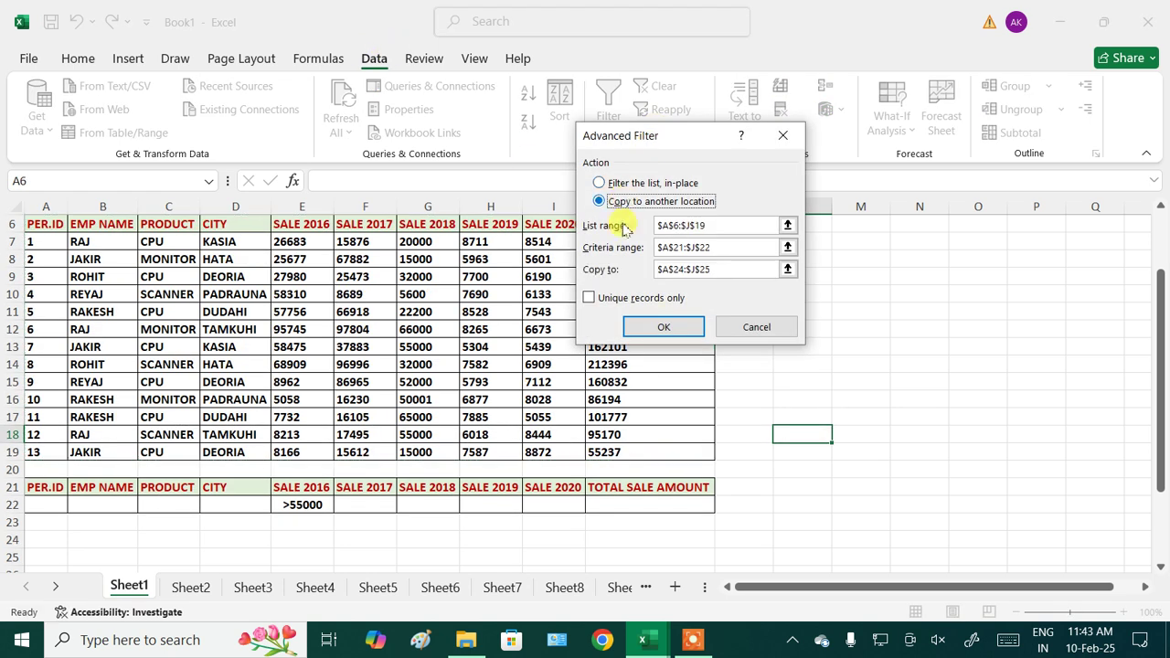
pyautogui.click(665, 326)
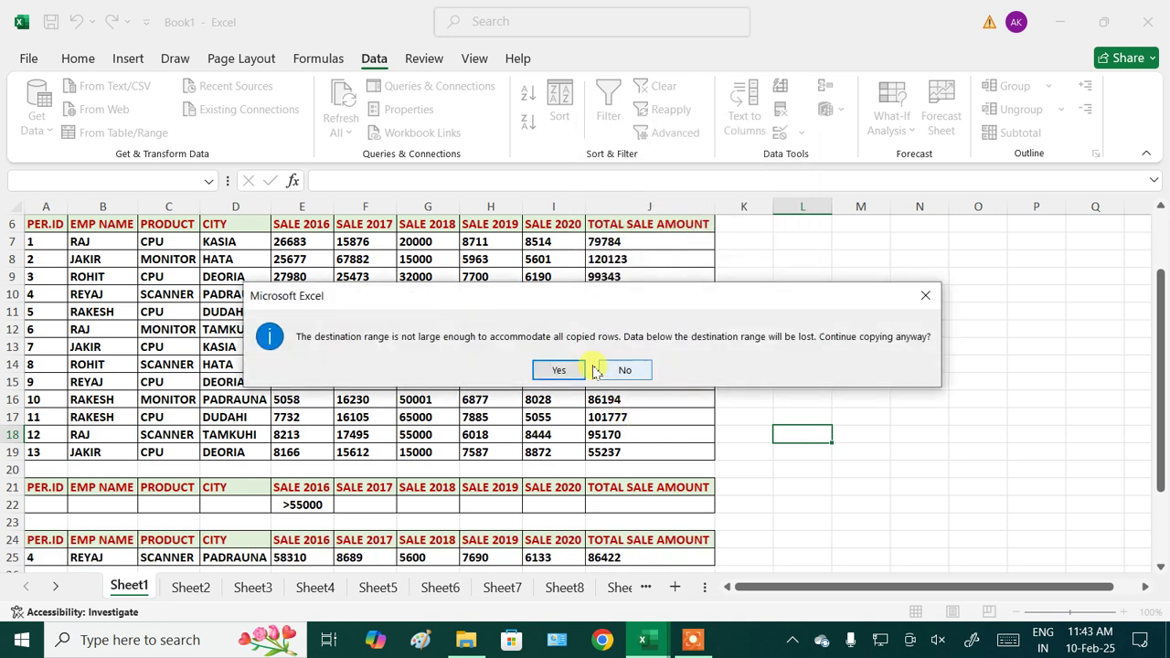
pyautogui.click(558, 370)
pyautogui.scroll(-3, 786, 382)
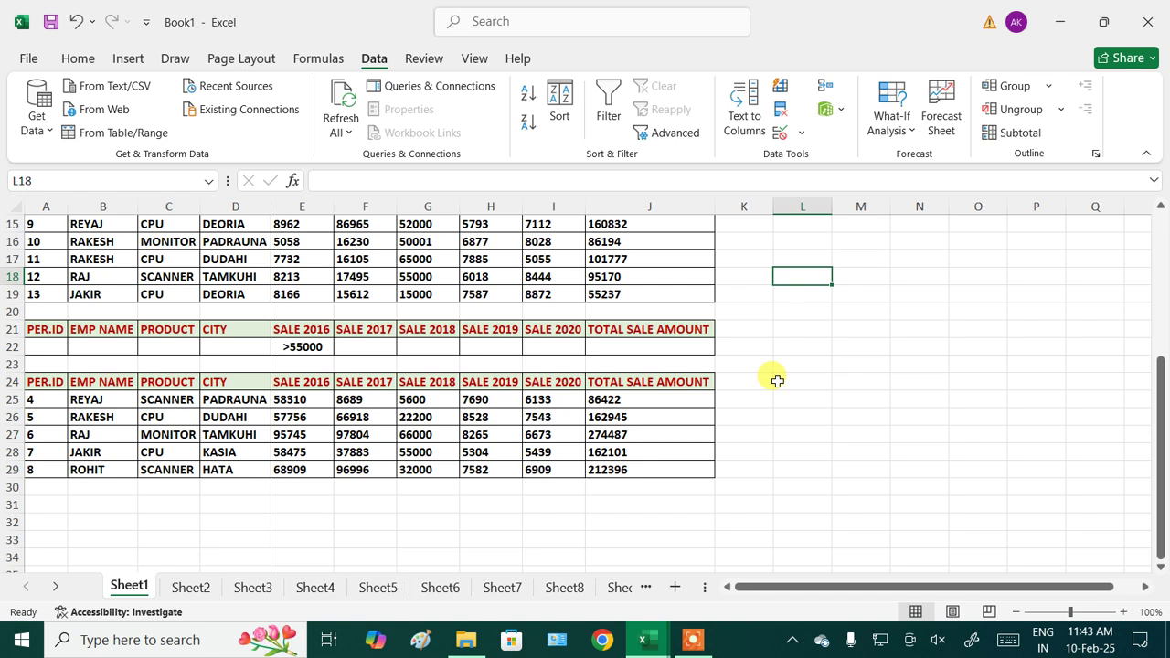
pyautogui.scroll(1, 773, 379)
pyautogui.moveTo(233, 311); pyautogui.dragTo(370, 311)
pyautogui.moveTo(123, 451); pyautogui.dragTo(365, 482)
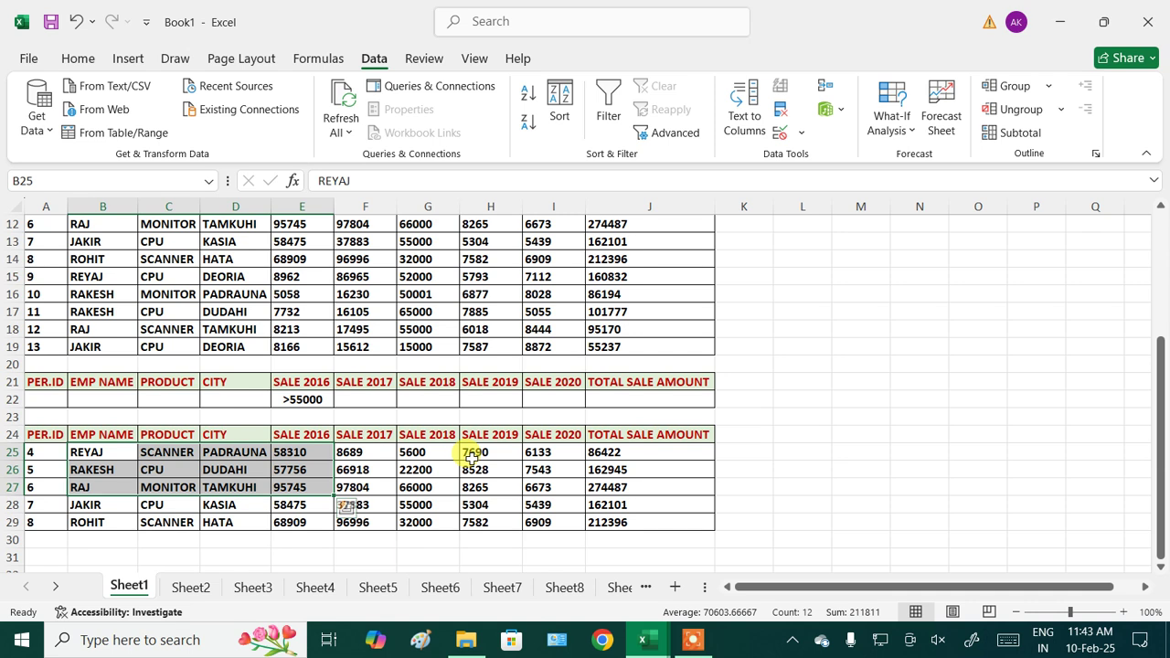
pyautogui.click(805, 431)
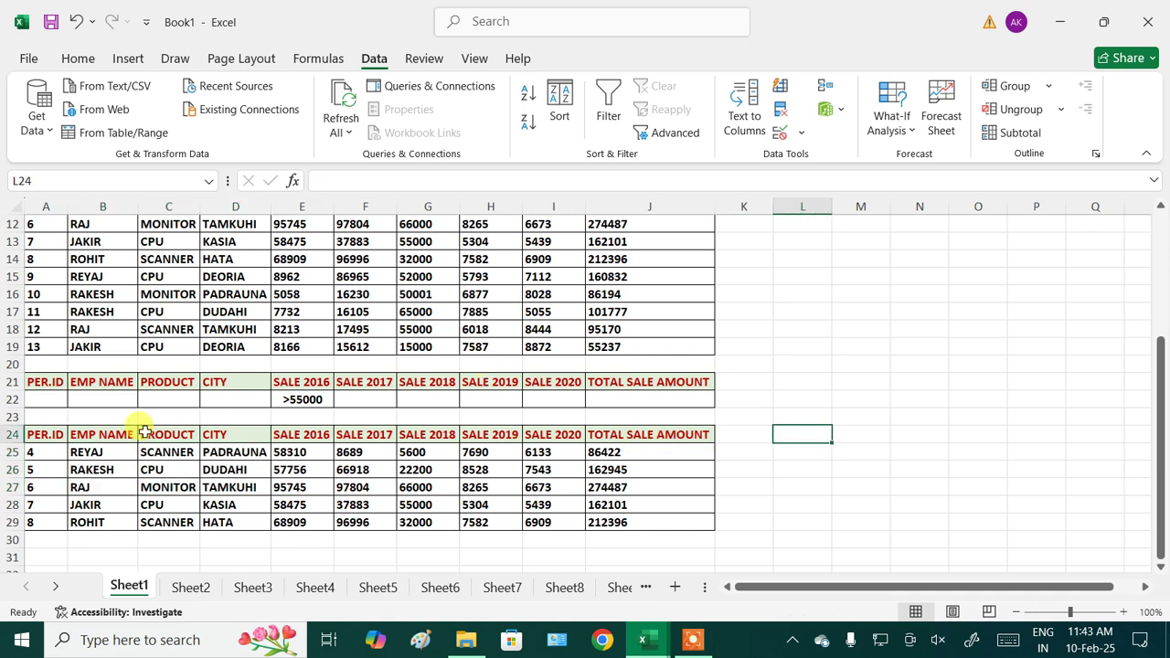
# - Clear all contents and formatting from the copied filter results in A24:J29
pyautogui.moveTo(44, 433); pyautogui.dragTo(630, 507)
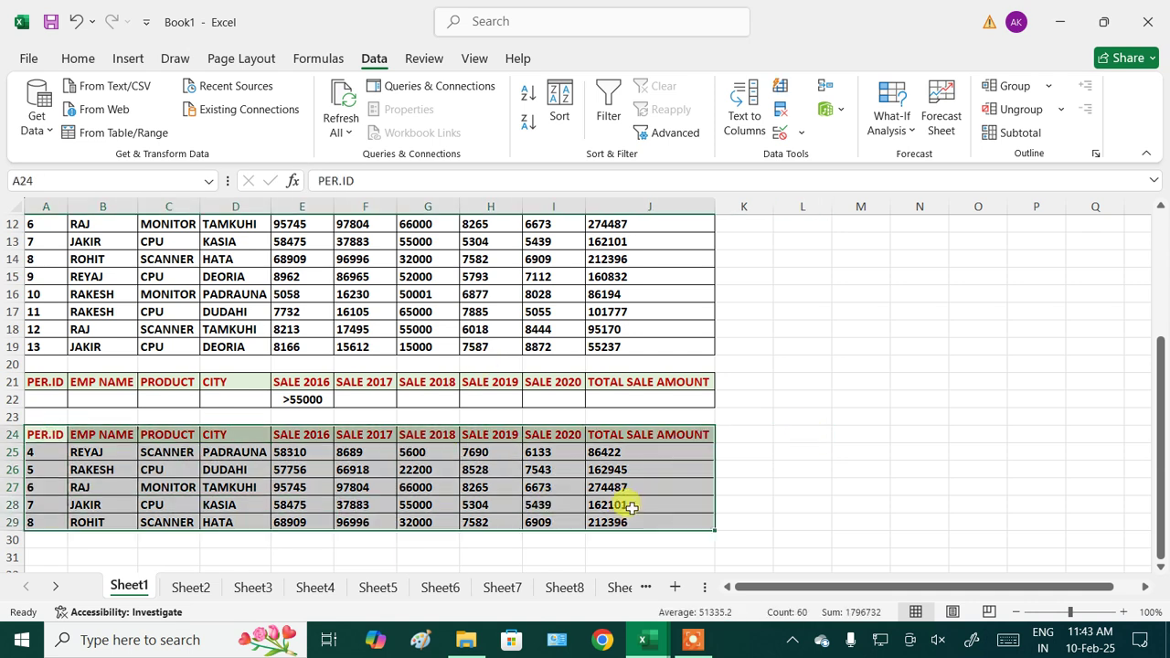
pyautogui.click(79, 58)
pyautogui.click(949, 135)
pyautogui.click(1005, 157)
pyautogui.click(860, 364)
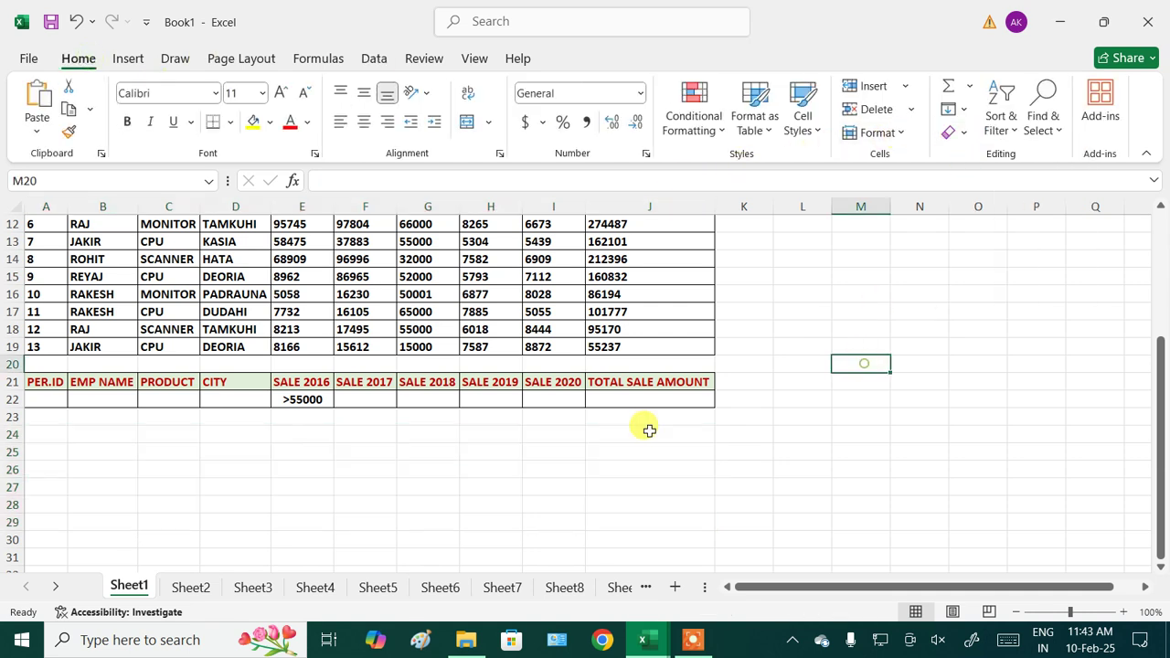
# - Enter the year 2020 in L3 of Sheet2 and increase its font size
pyautogui.click(185, 584)
pyautogui.click(857, 430)
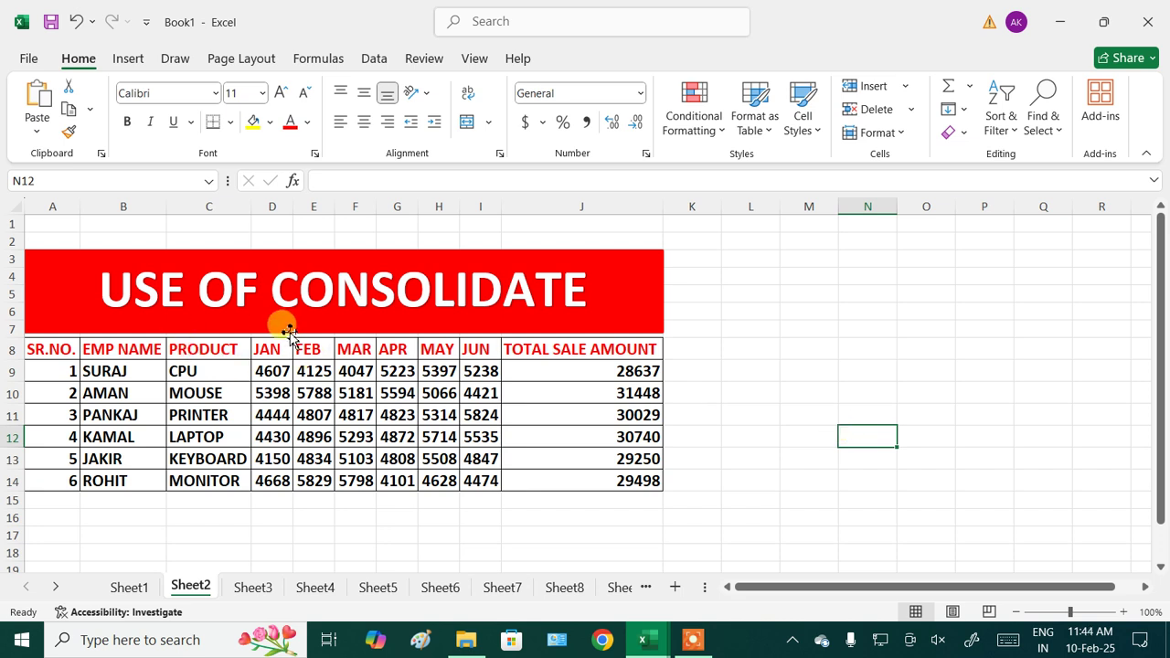
pyautogui.click(758, 263)
pyautogui.write('2020')
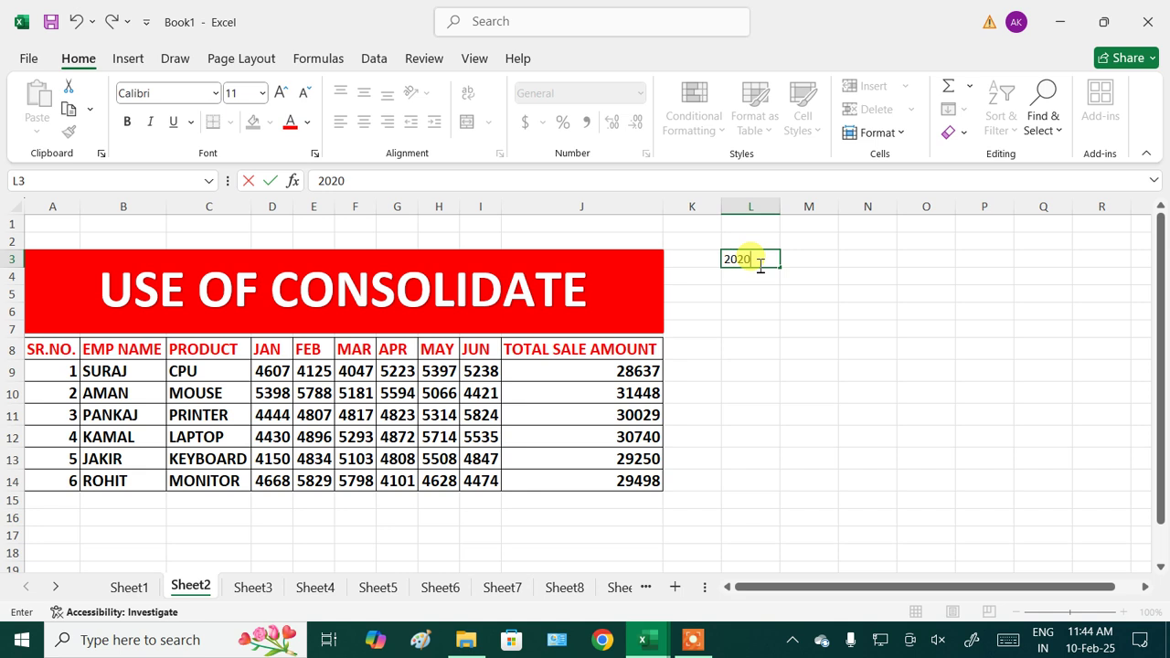
pyautogui.click(809, 391)
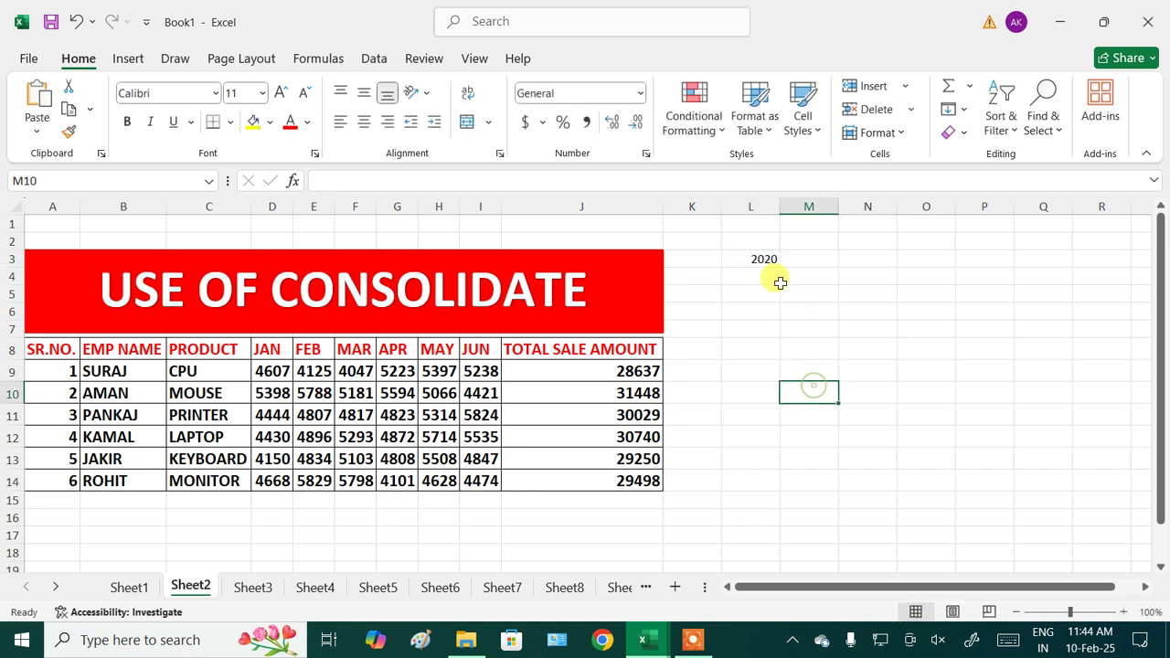
pyautogui.click(755, 258)
pyautogui.click(285, 94)
pyautogui.click(823, 373)
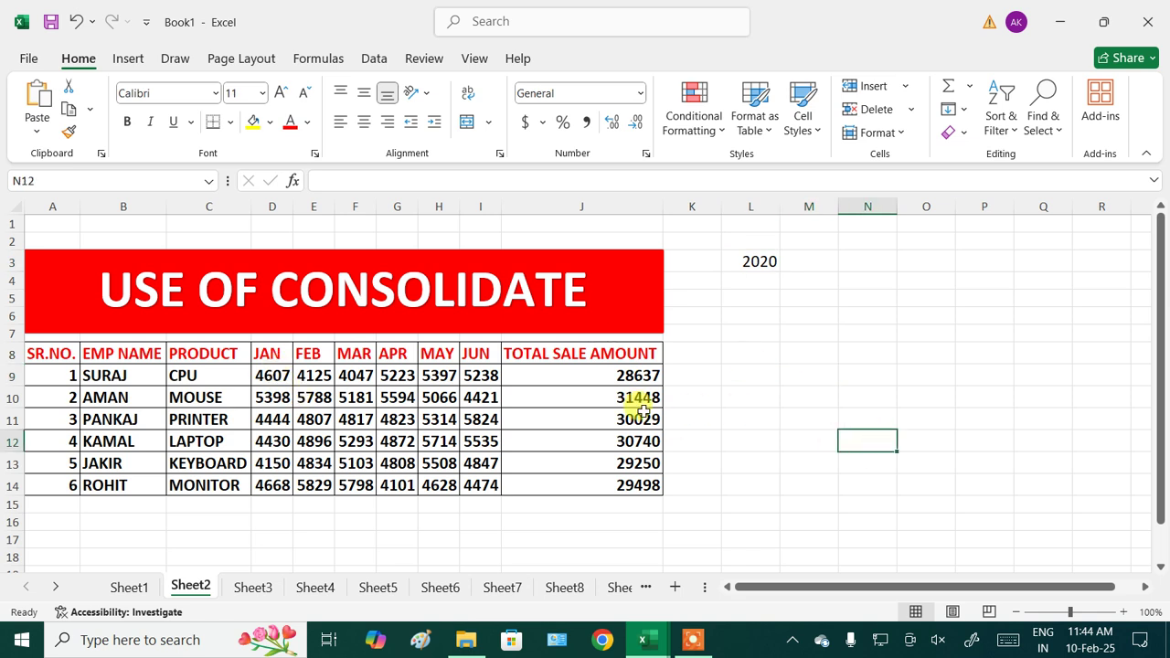
# - Examine the TOTAL SALE AMOUNT formulas in J9 and J10 for the first two employees on Sheet2
pyautogui.click(592, 381)
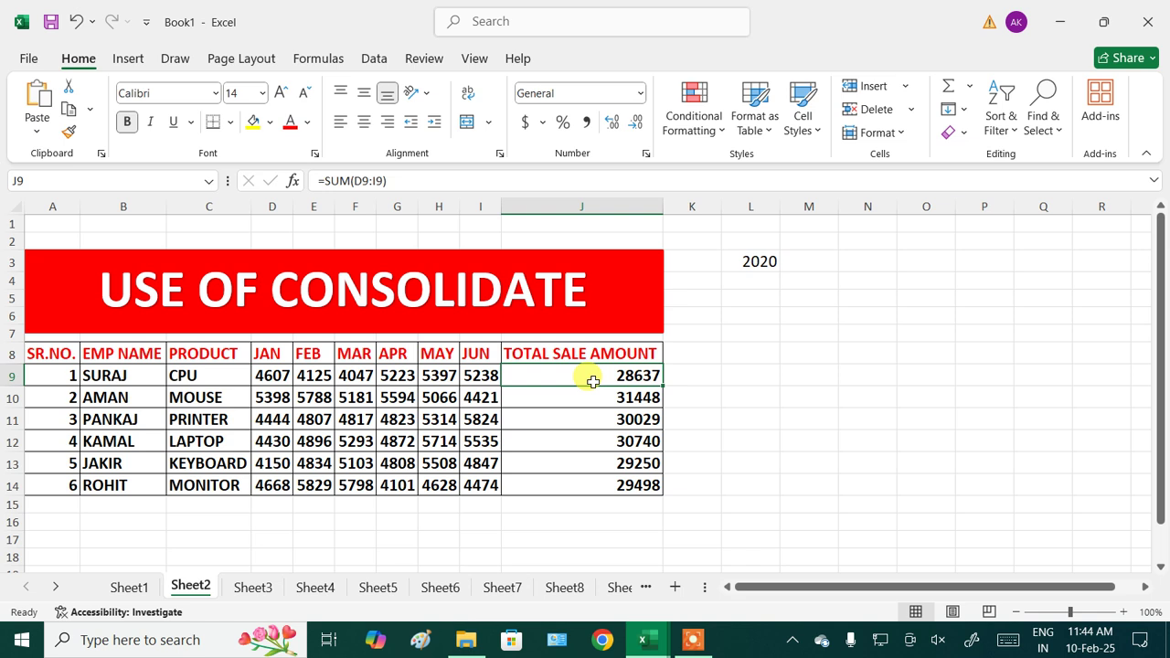
pyautogui.click(119, 391)
pyautogui.click(134, 381)
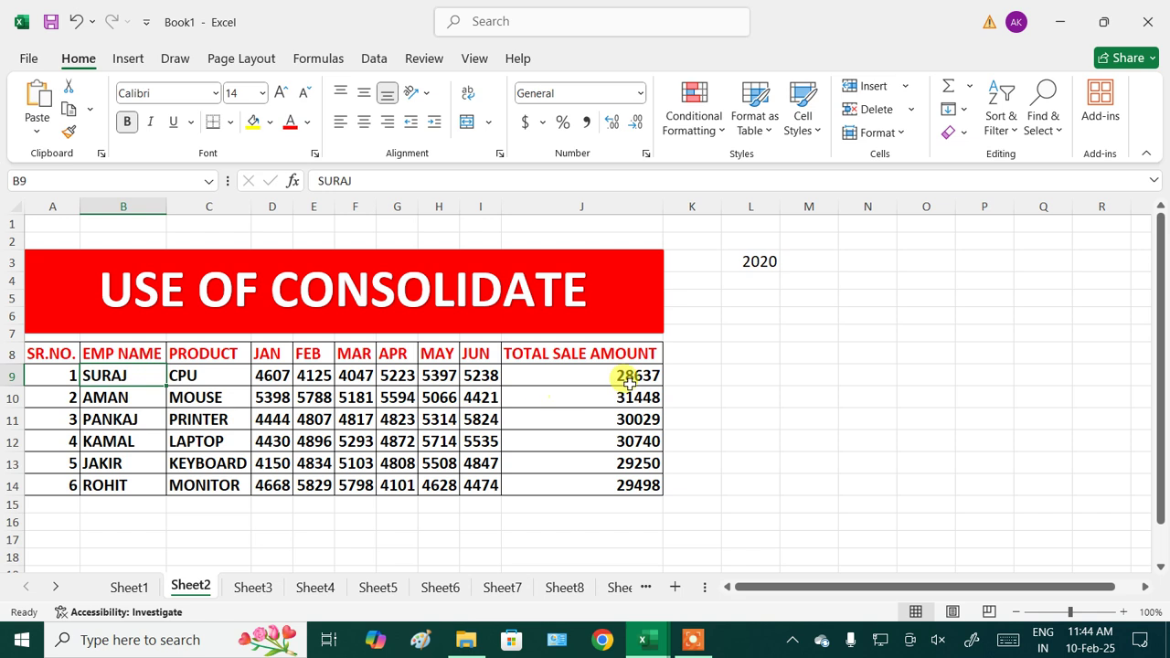
pyautogui.click(629, 379)
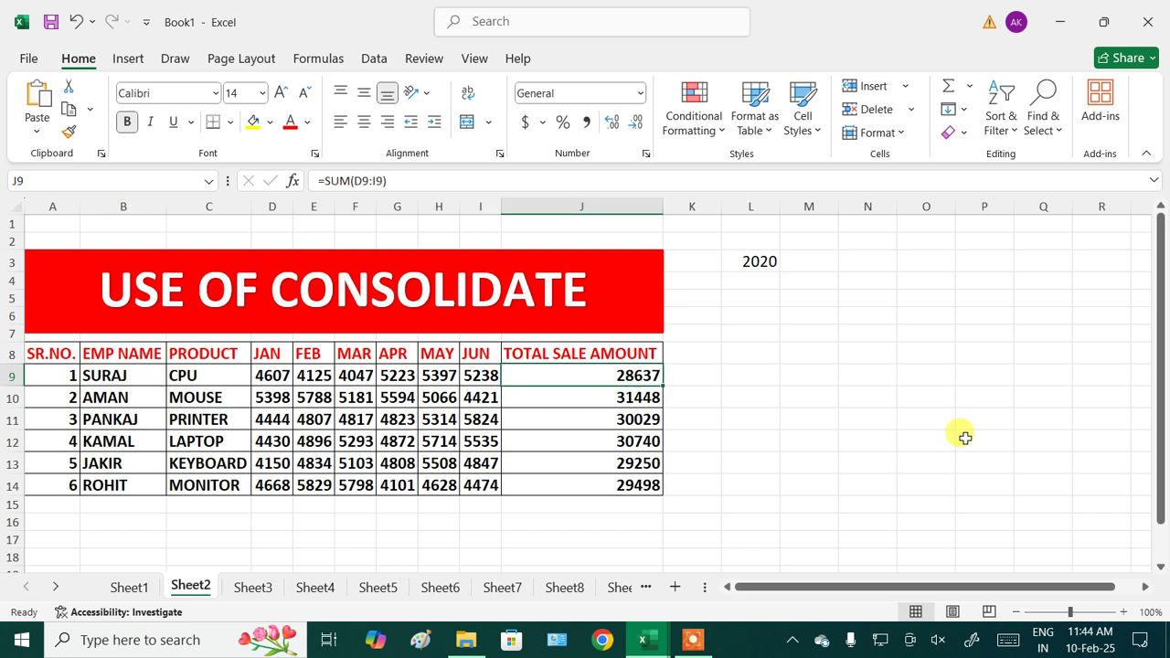
pyautogui.click(964, 437)
pyautogui.click(120, 394)
pyautogui.click(624, 397)
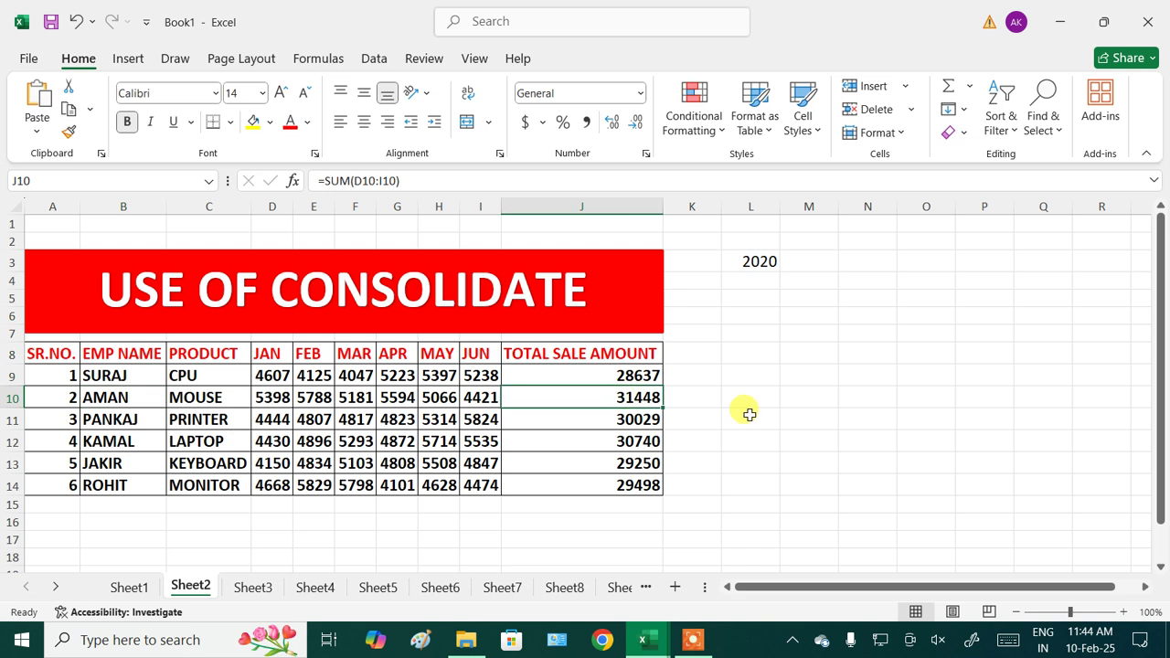
pyautogui.click(748, 415)
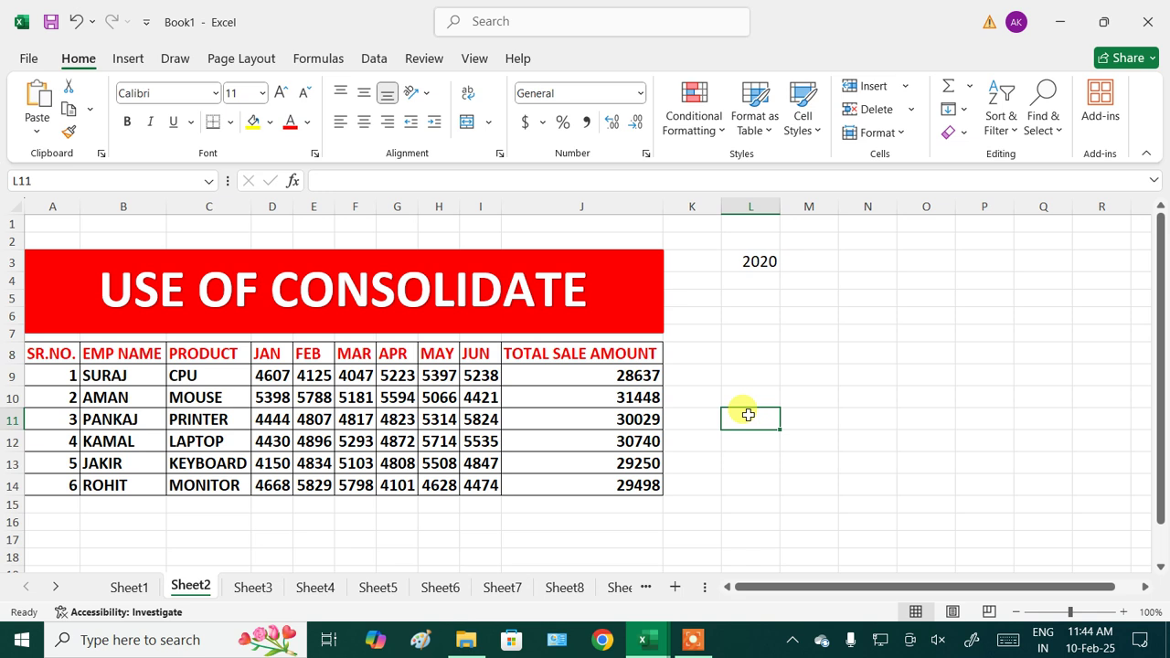
# - Copy the sales table A8:J14 from Sheet2 to Sheet3 starting at B5, and autofit columns B through K
pyautogui.moveTo(55, 353); pyautogui.dragTo(633, 495)
pyautogui.hotkey('ctrl', 'c')
pyautogui.click(253, 588)
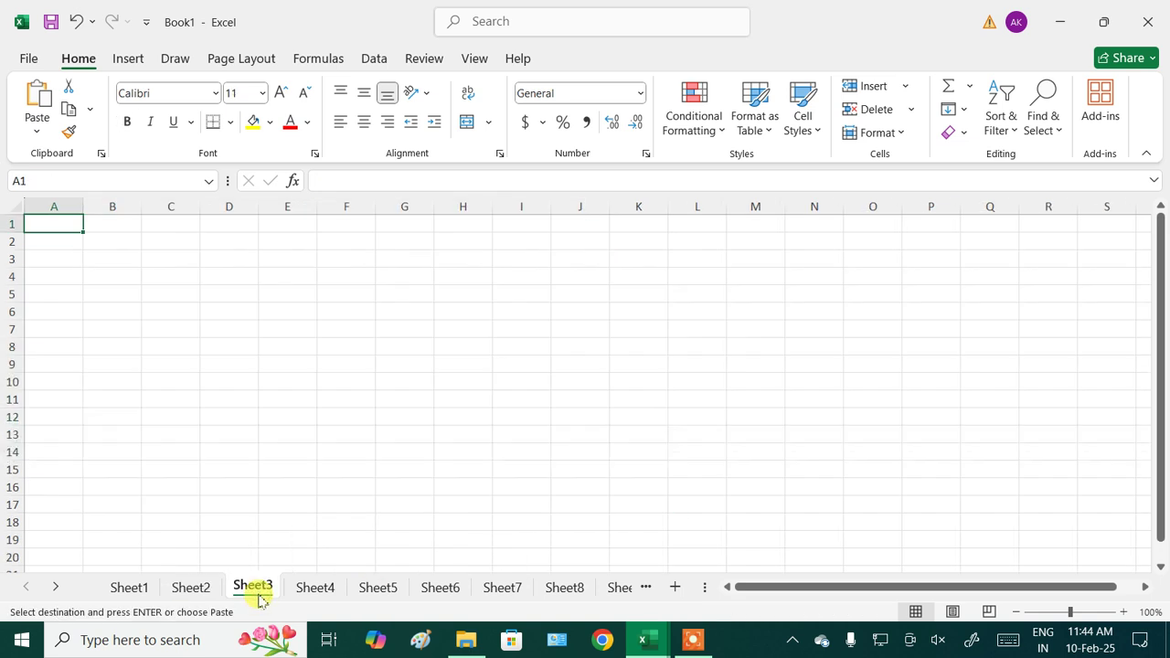
pyautogui.click(110, 302)
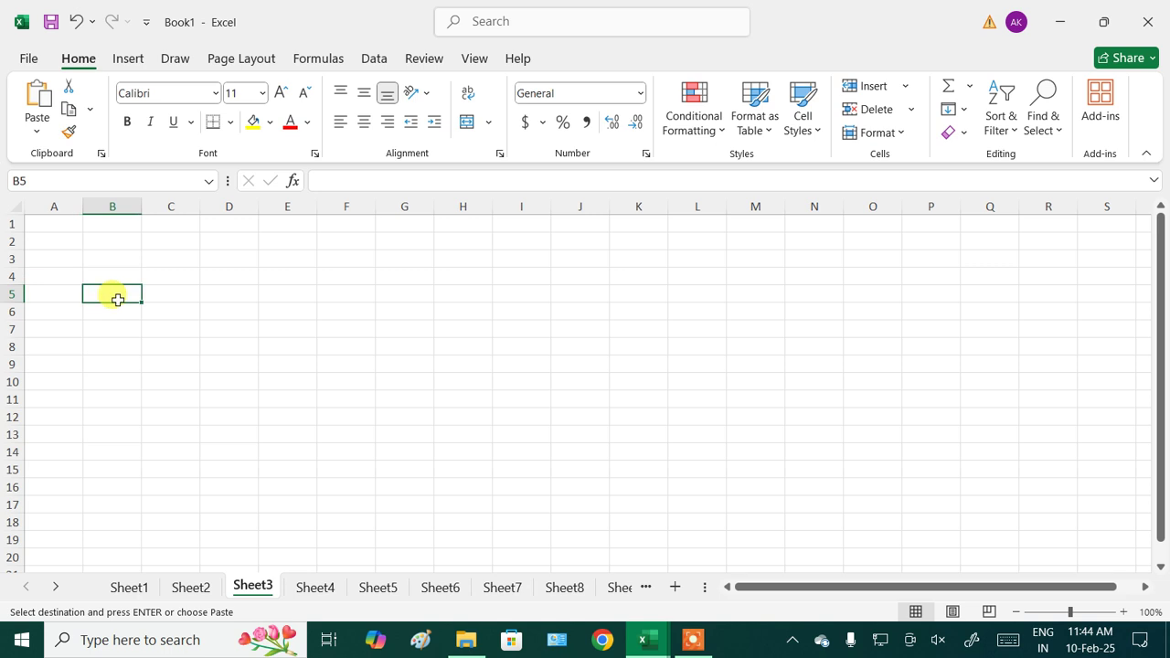
pyautogui.hotkey('ctrl', 'v')
pyautogui.click(310, 464)
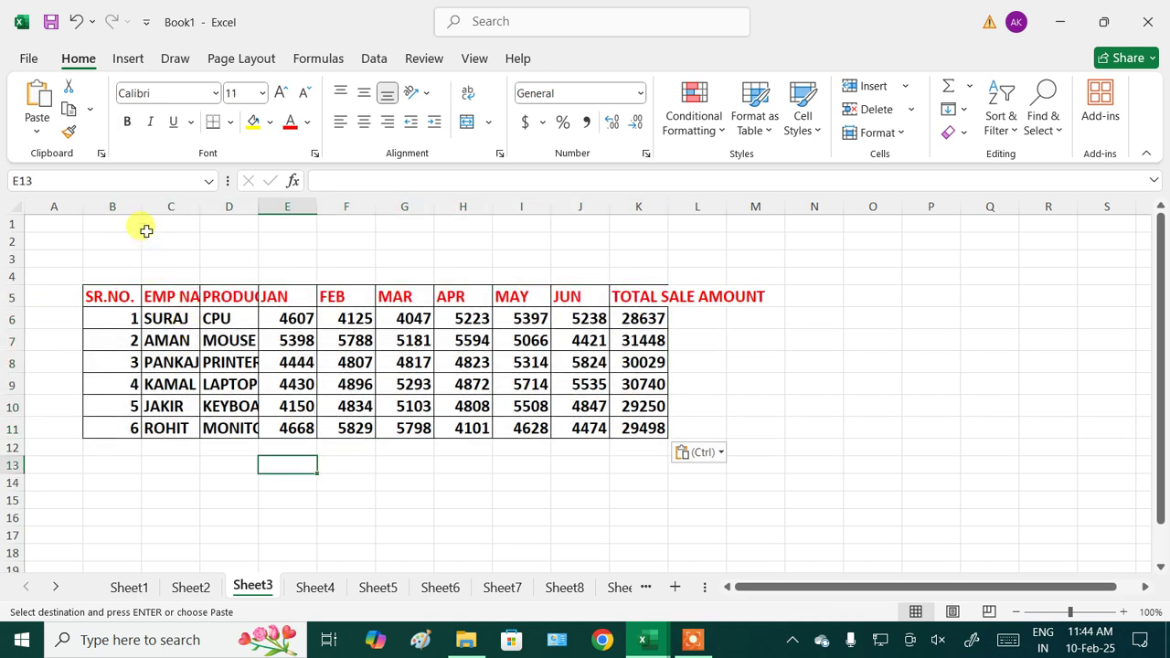
pyautogui.moveTo(137, 212); pyautogui.dragTo(660, 240)
pyautogui.doubleClick(668, 208)
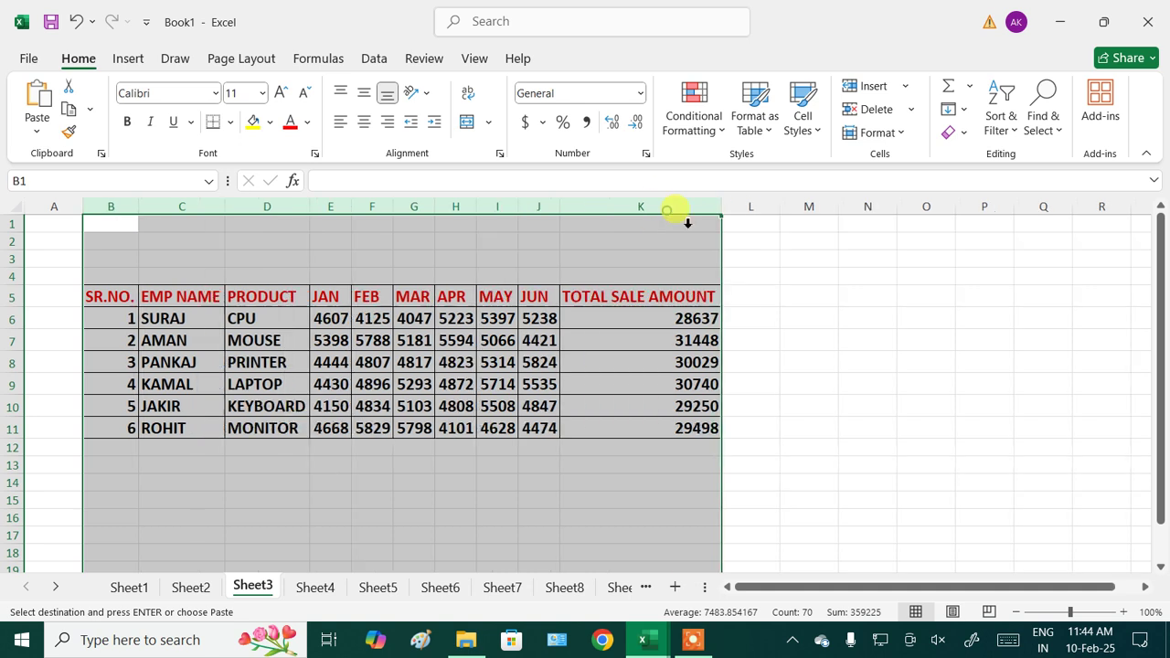
# - Clear the monthly sales and TOTAL SALE AMOUNT values in E6:K11 on Sheet3
pyautogui.click(891, 322)
pyautogui.moveTo(334, 318); pyautogui.dragTo(713, 431)
pyautogui.press('Delete')
pyautogui.click(850, 457)
# - Enter =RANDBETWEEN(4500,8500) in E6 on Sheet3 and fill it across and down through J11
pyautogui.click(342, 323)
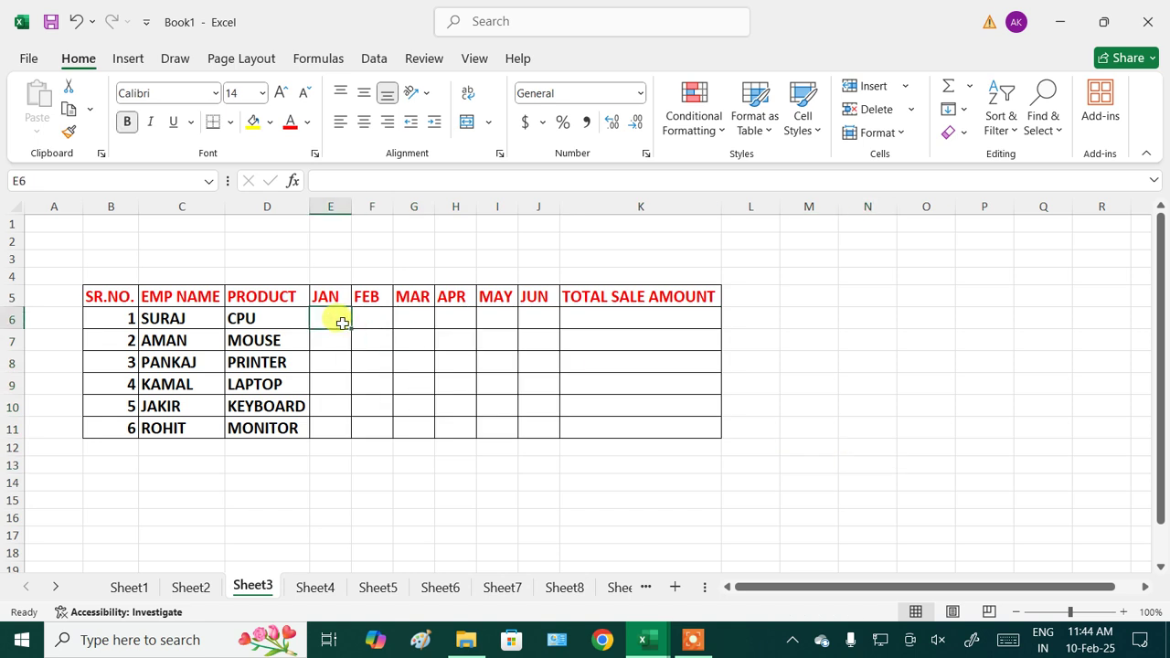
pyautogui.write('=RANDBE')
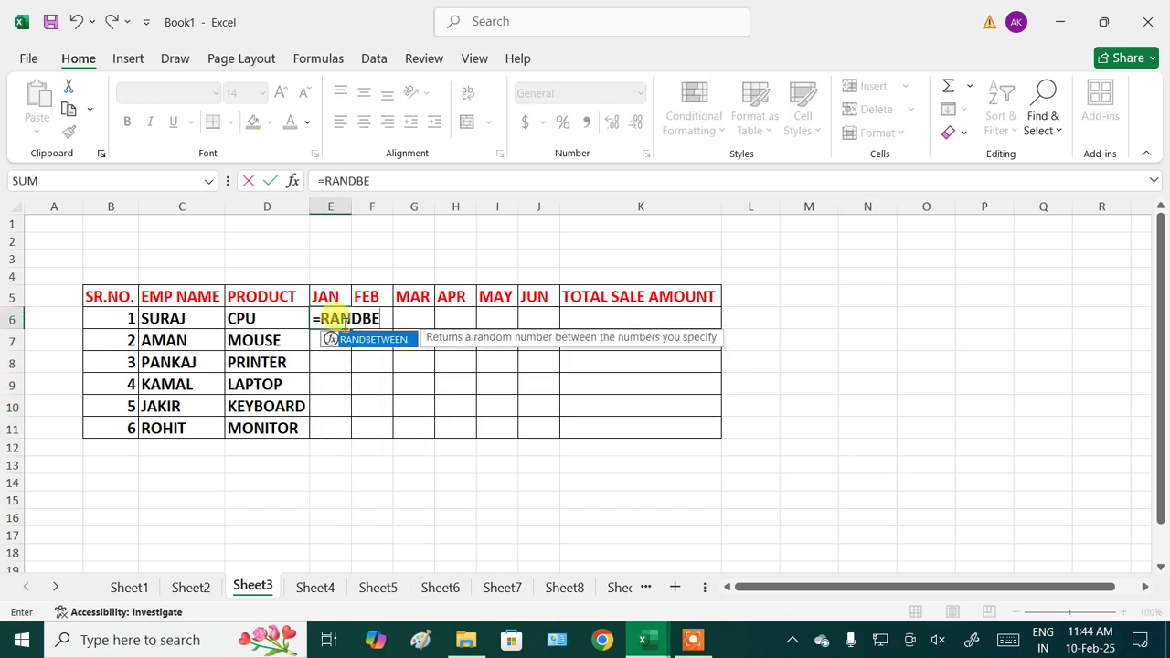
pyautogui.press('Tab')
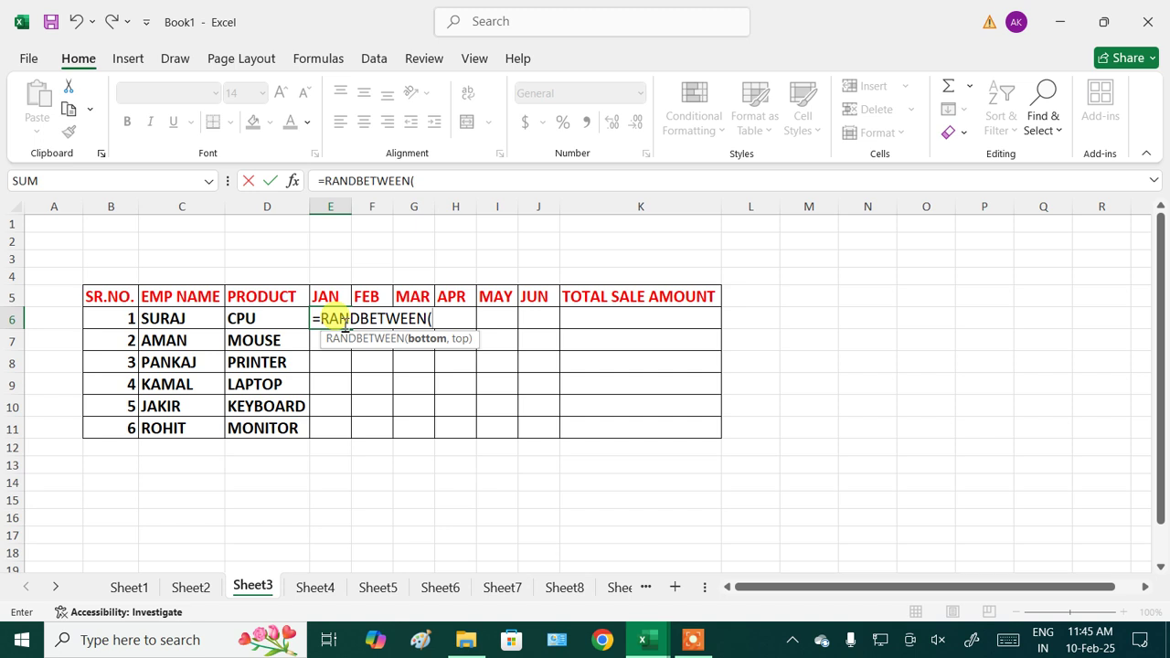
pyautogui.write('4500,8500')
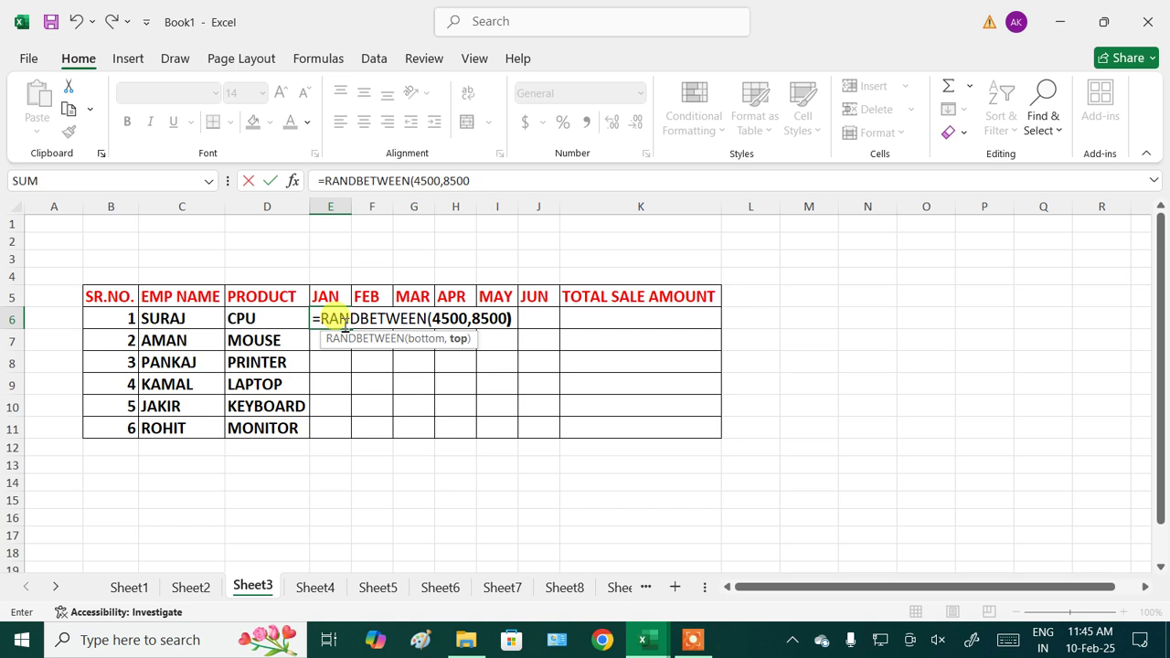
pyautogui.press('Return')
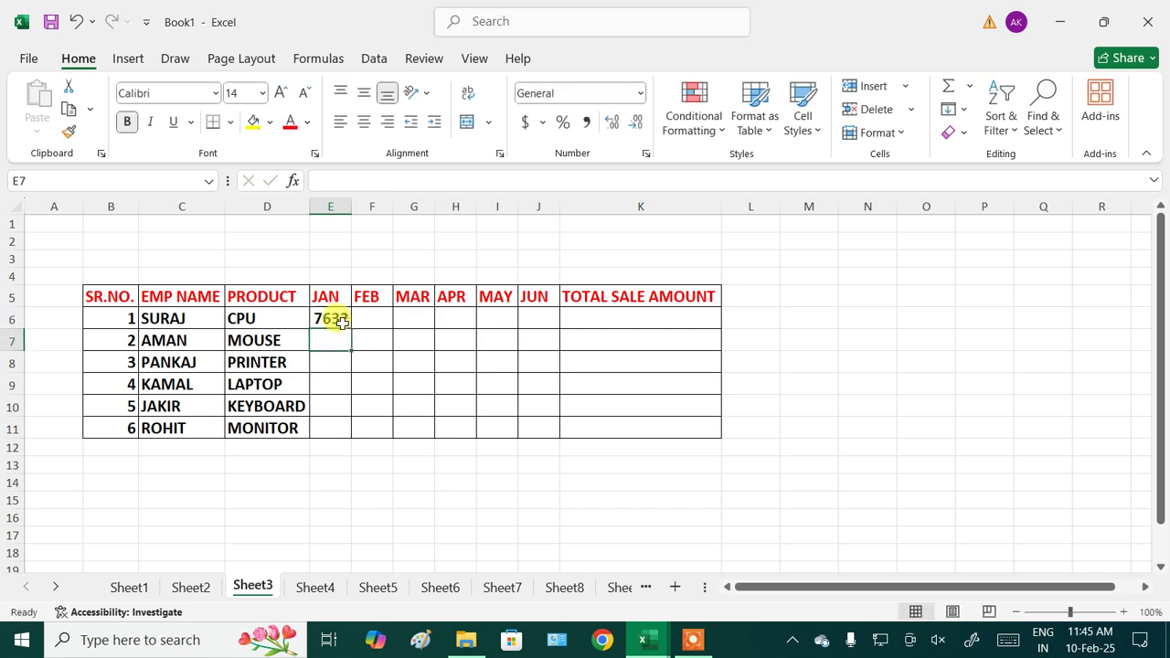
pyautogui.click(340, 319)
pyautogui.moveTo(350, 329); pyautogui.dragTo(535, 435)
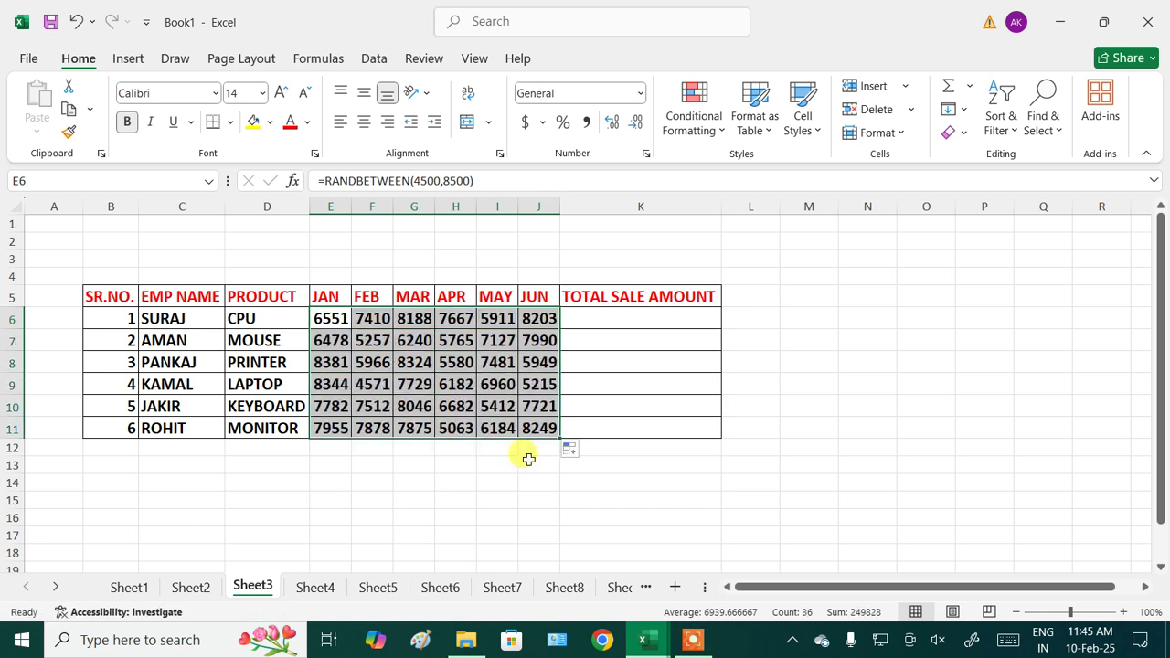
pyautogui.doubleClick(496, 534)
pyautogui.doubleClick(422, 534)
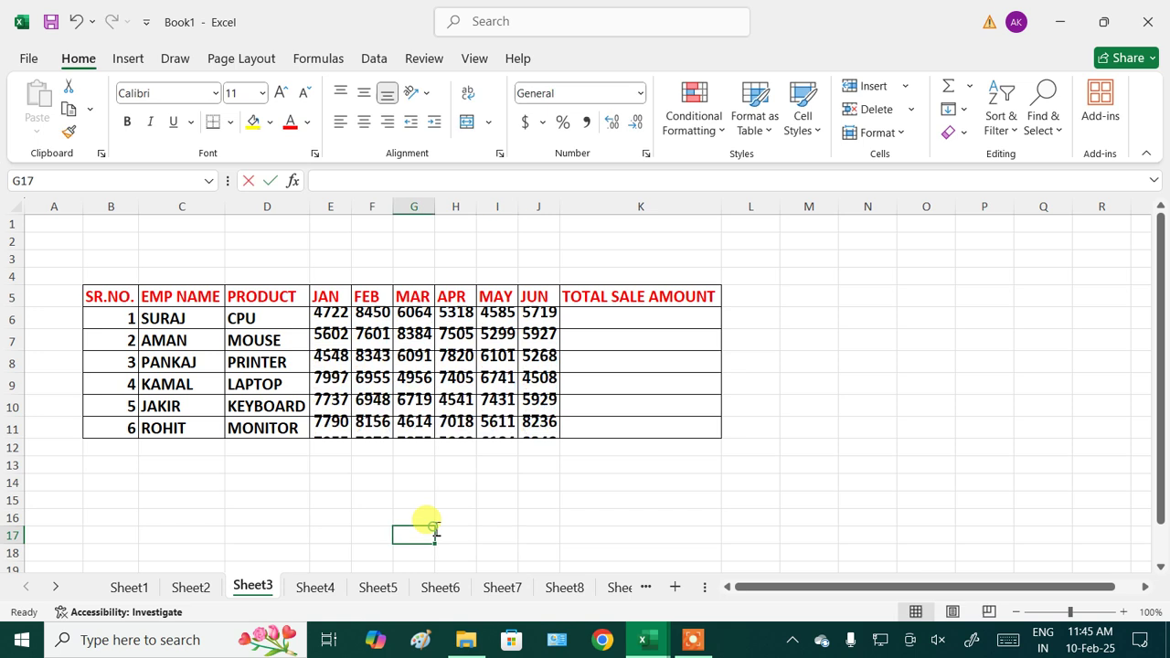
# - Convert the random sales formulas in E6:J11 to fixed numbers by pasting them over themselves as values
pyautogui.moveTo(325, 317); pyautogui.dragTo(539, 425)
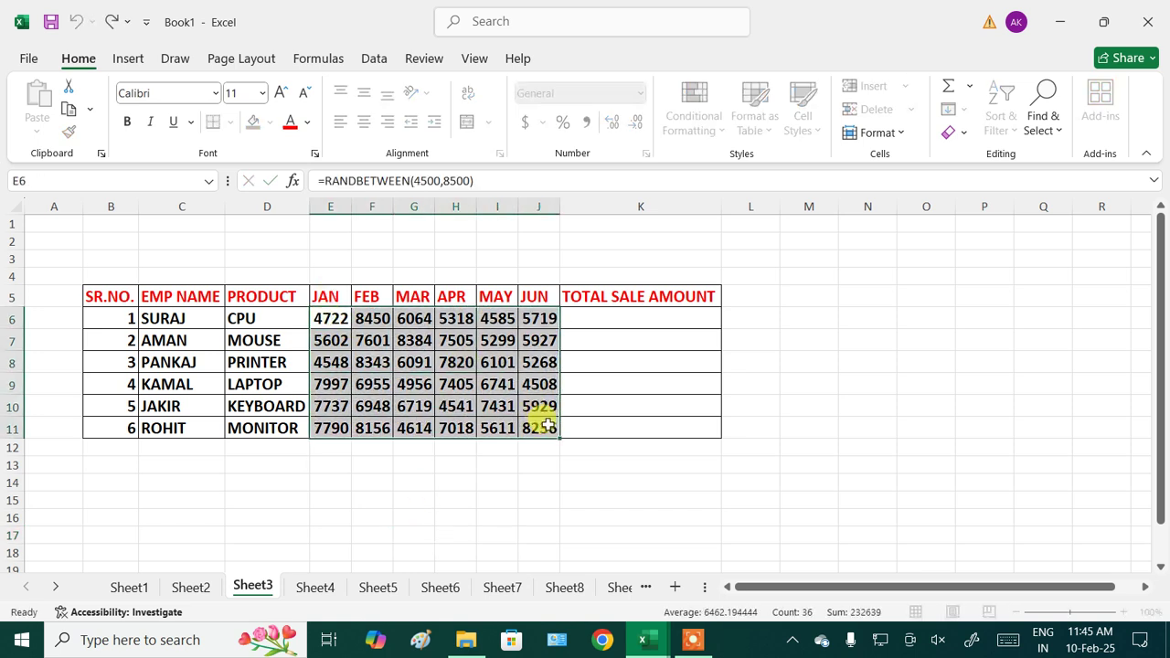
pyautogui.rightClick(430, 341)
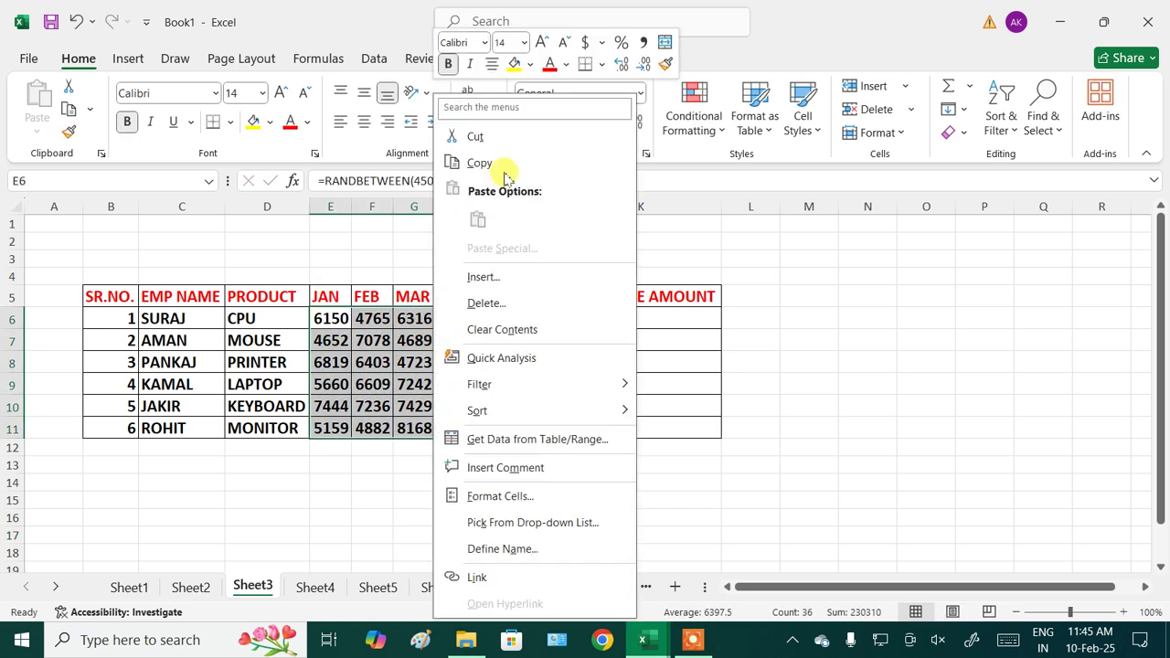
pyautogui.click(502, 162)
pyautogui.rightClick(455, 352)
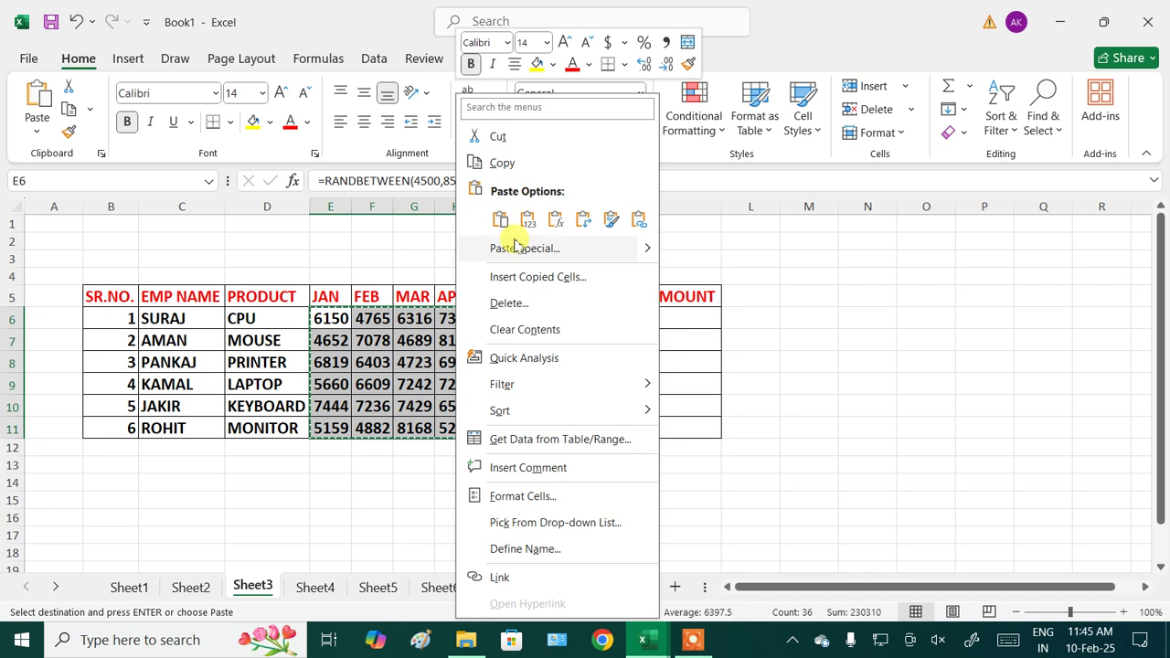
pyautogui.click(521, 250)
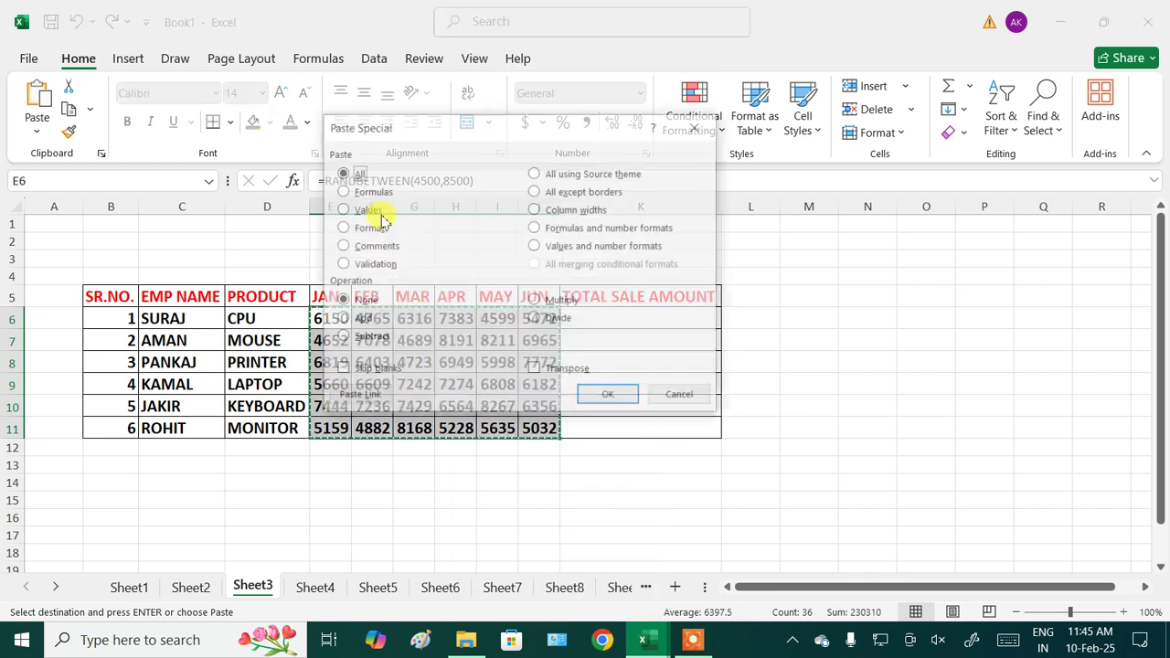
pyautogui.click(361, 212)
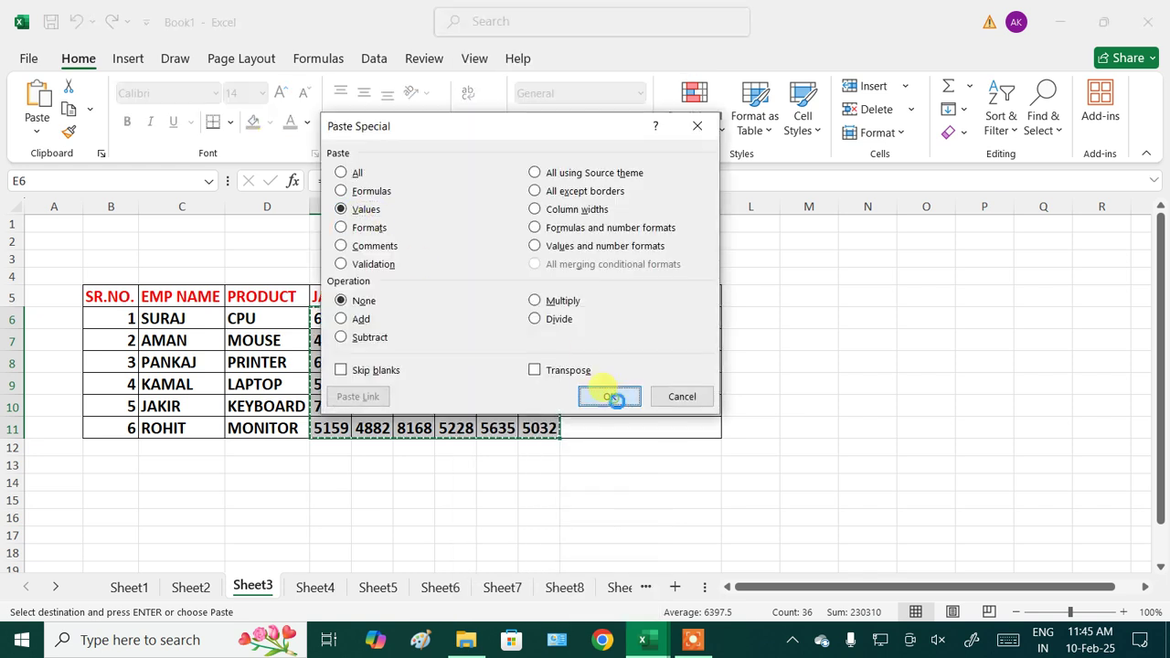
pyautogui.click(610, 396)
pyautogui.click(852, 391)
# - Sum January to June in K6 with =SUM(E6:J6) and fill the total down to K11
pyautogui.click(673, 327)
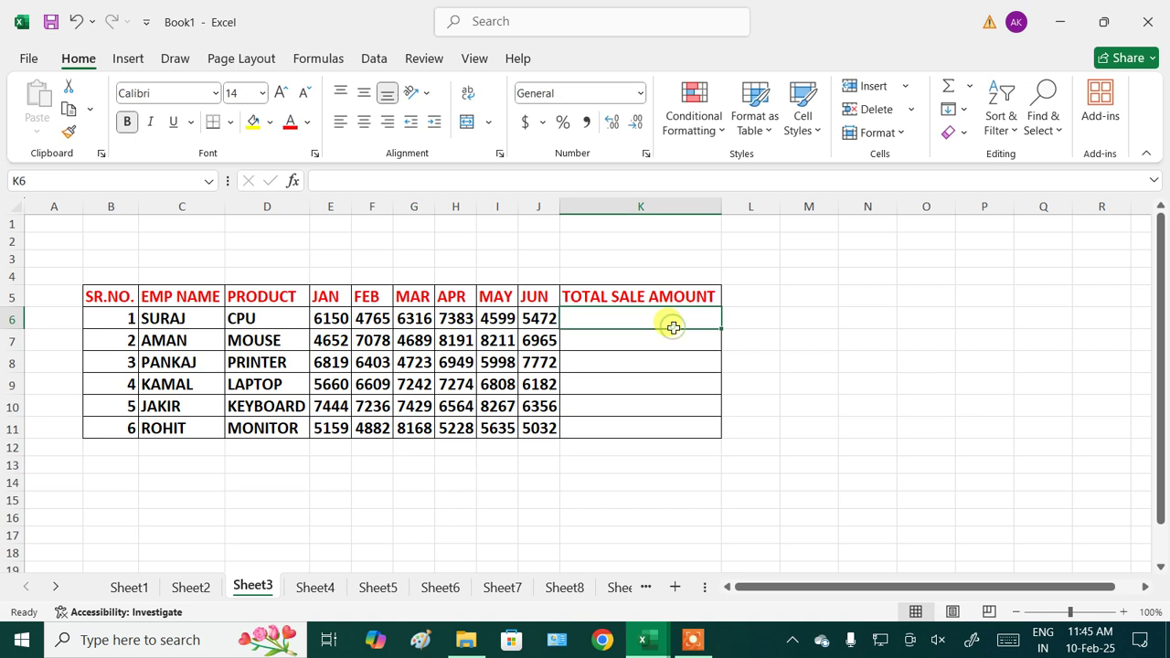
pyautogui.hotkey('alt', '=')
pyautogui.press('Return')
pyautogui.click(667, 318)
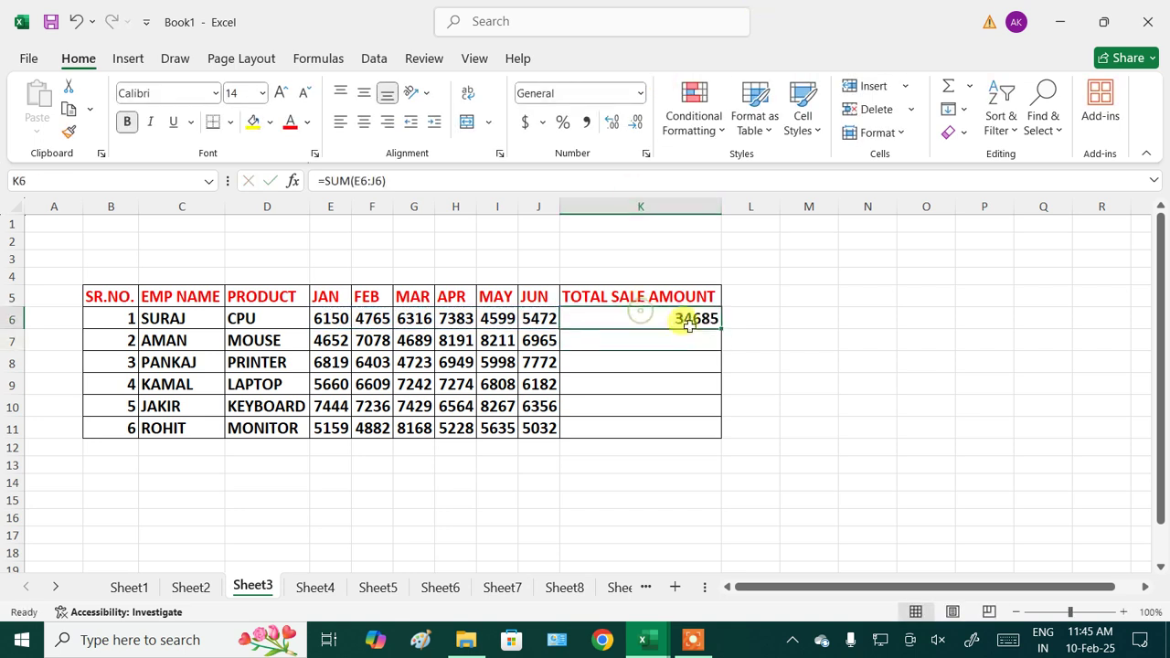
pyautogui.doubleClick(721, 329)
pyautogui.click(850, 340)
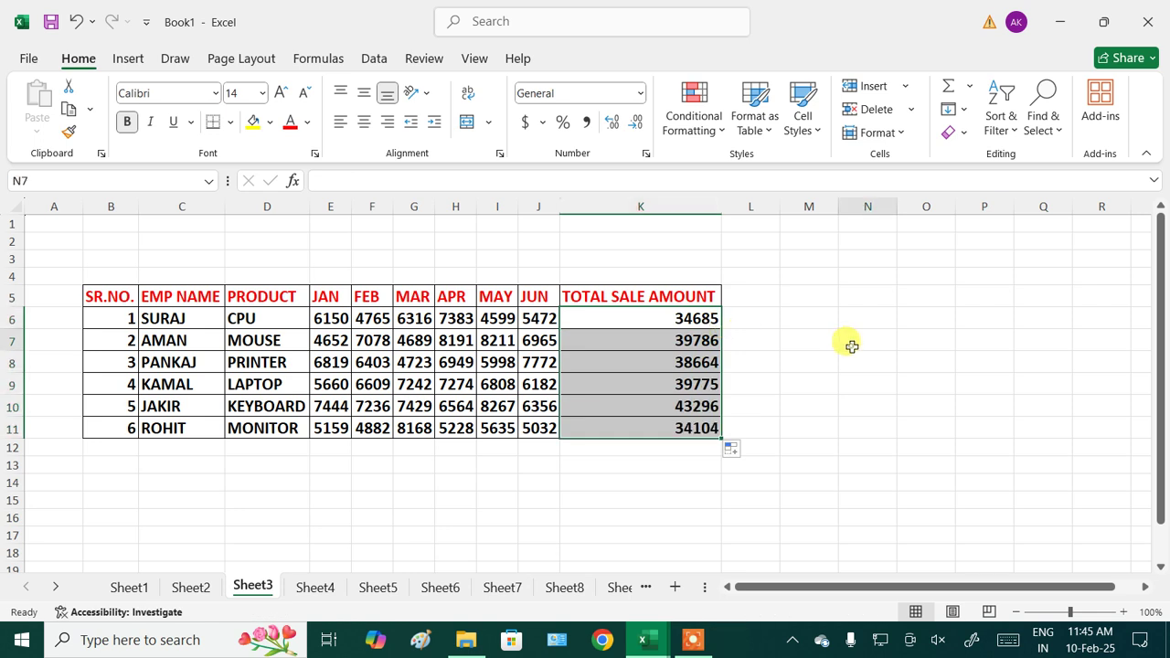
# - Enter the year 2021 in L3 of Sheet3
pyautogui.click(764, 257)
pyautogui.write('2021')
pyautogui.click(987, 361)
pyautogui.click(744, 262)
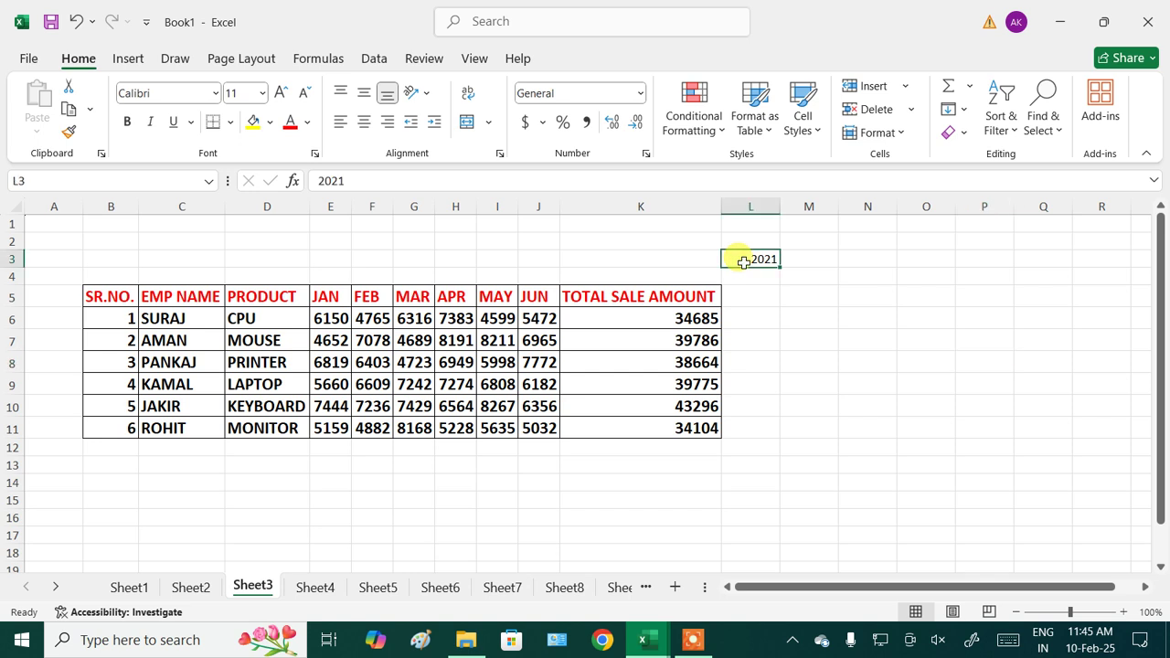
pyautogui.click(784, 364)
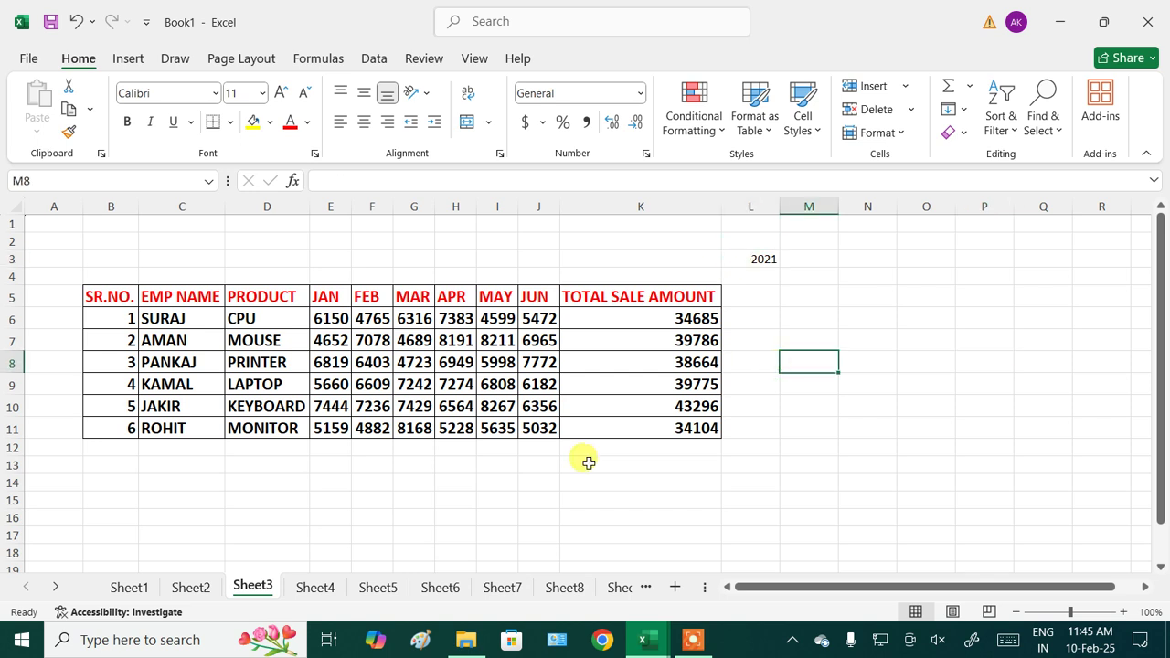
# - Look up the first employee's total on Sheet2 and add both years' totals in M5 of Sheet3 with =28637+34685
pyautogui.click(201, 313)
pyautogui.click(194, 587)
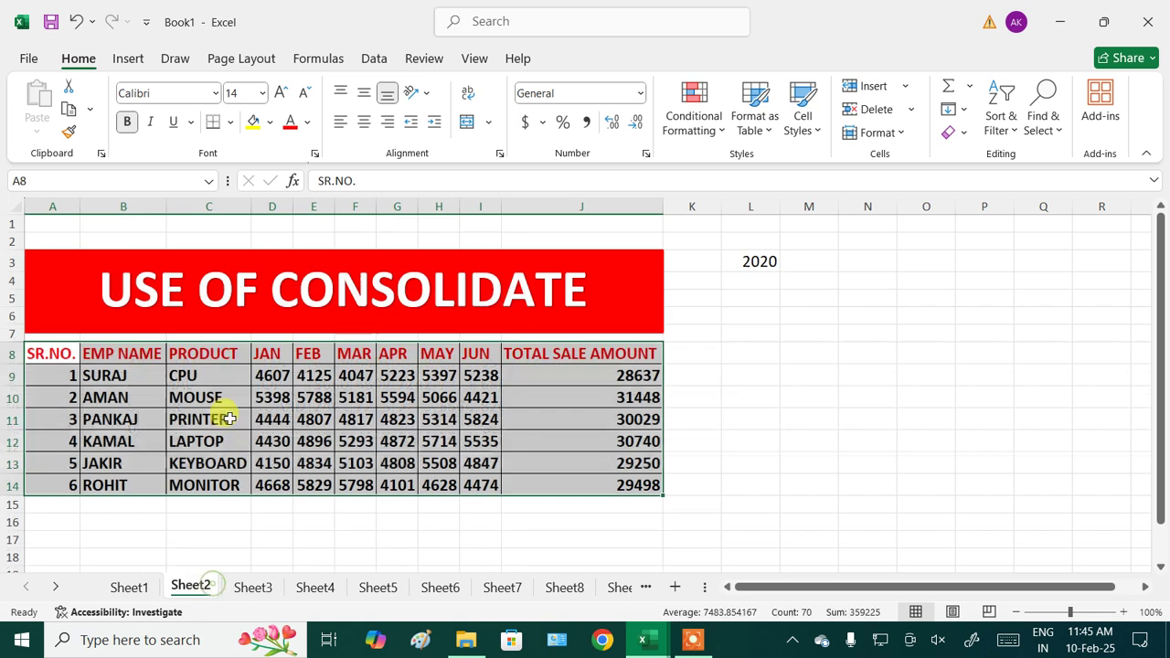
pyautogui.click(114, 367)
pyautogui.click(627, 380)
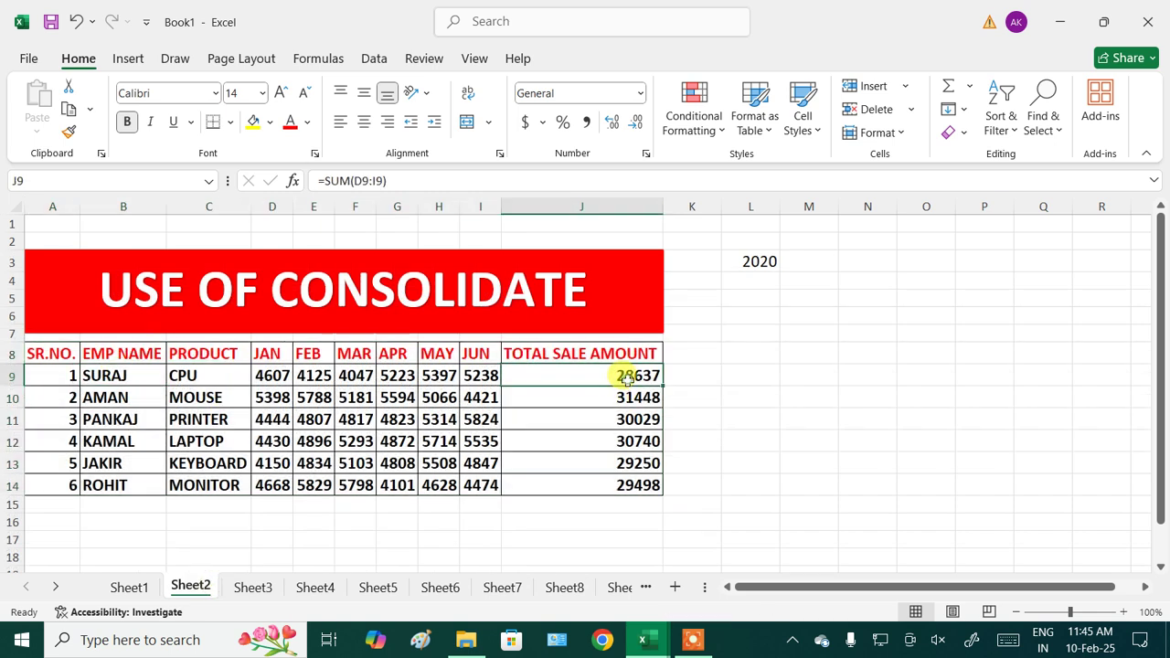
pyautogui.click(255, 587)
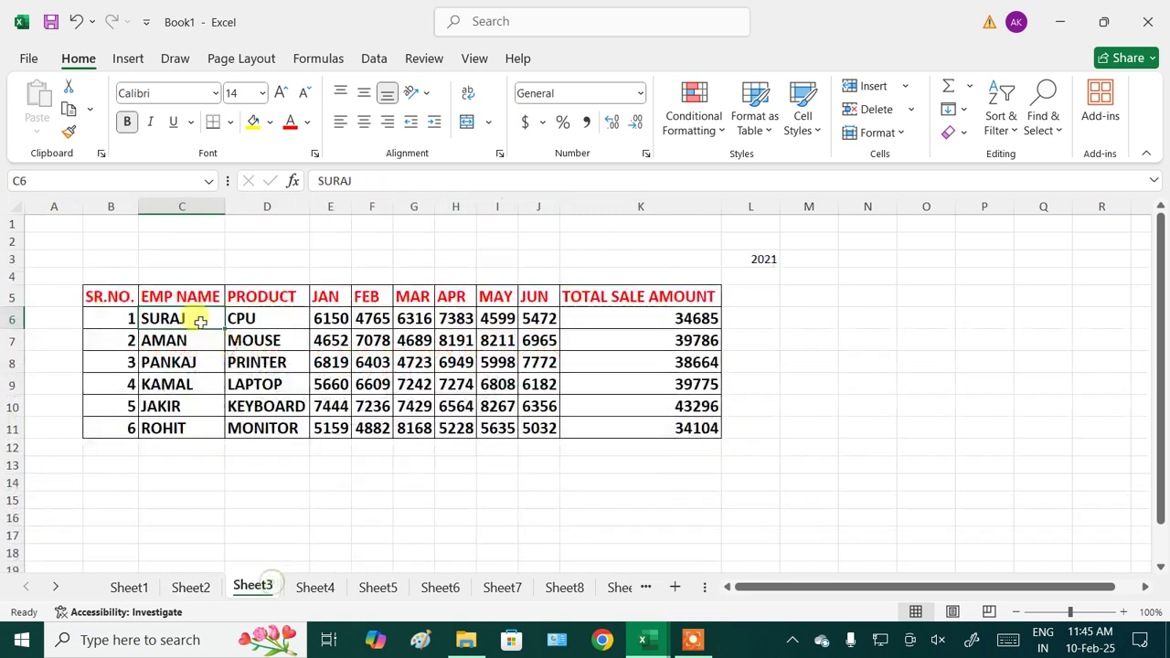
pyautogui.click(827, 297)
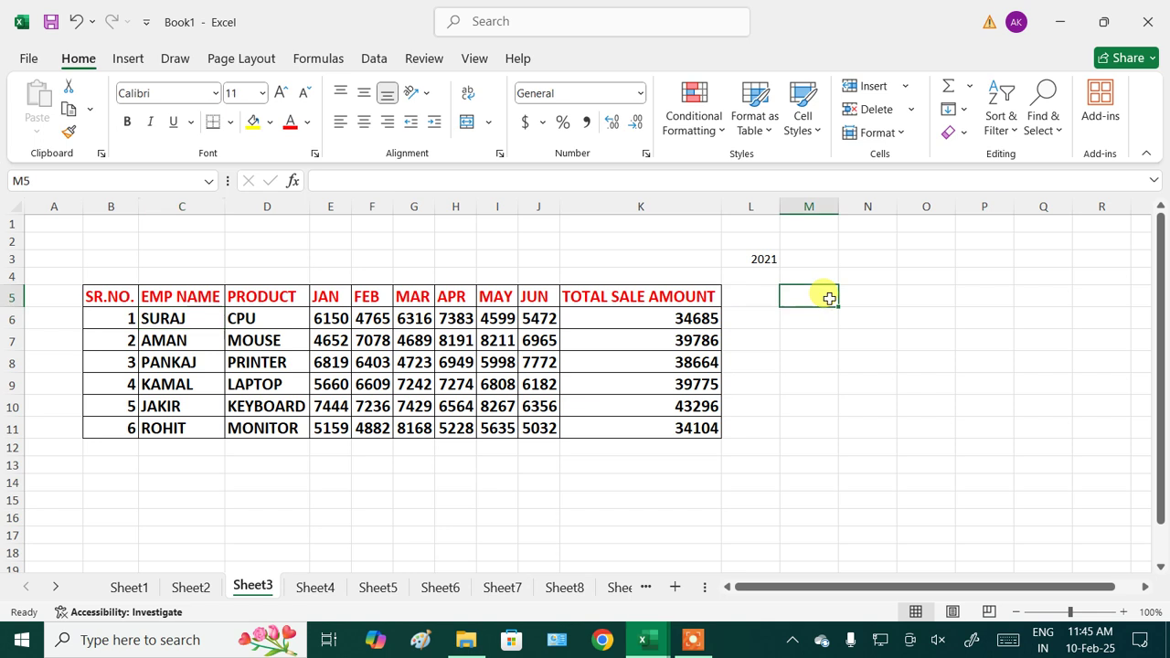
pyautogui.write('=28637+6')
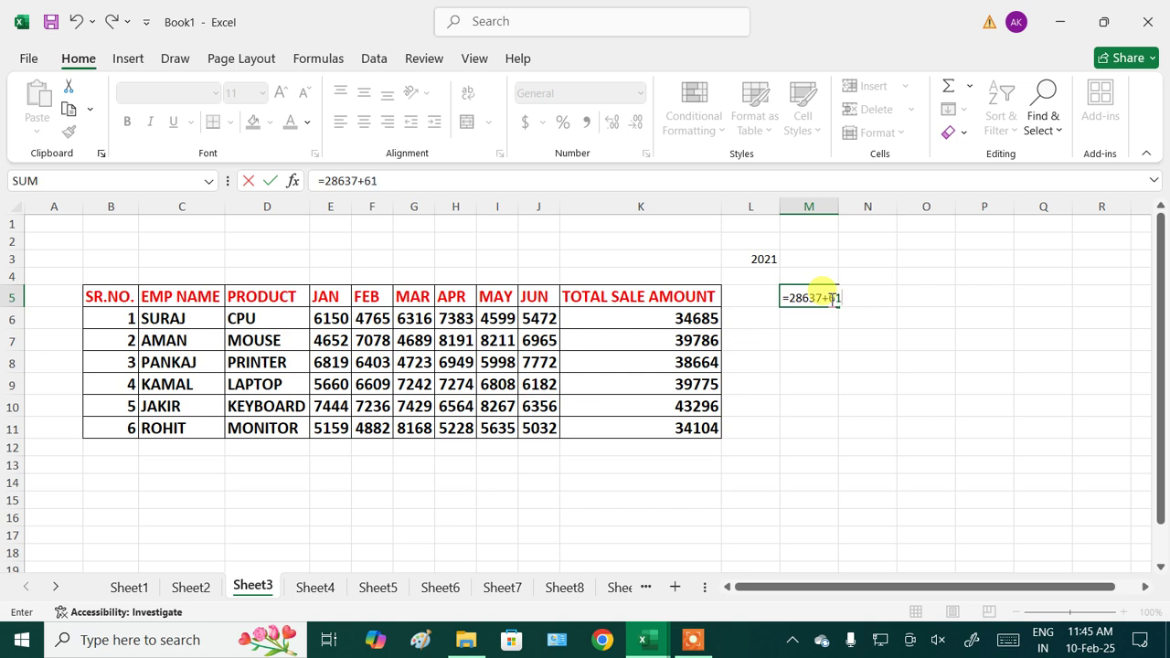
pyautogui.press('BackSpace')
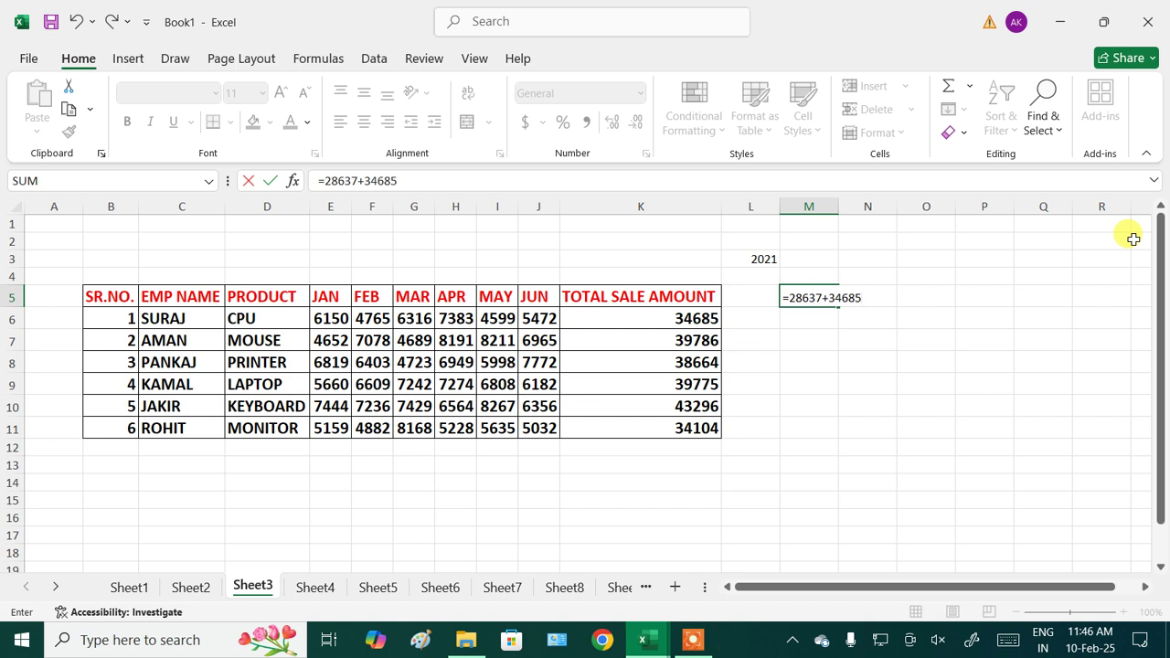
pyautogui.press('Return')
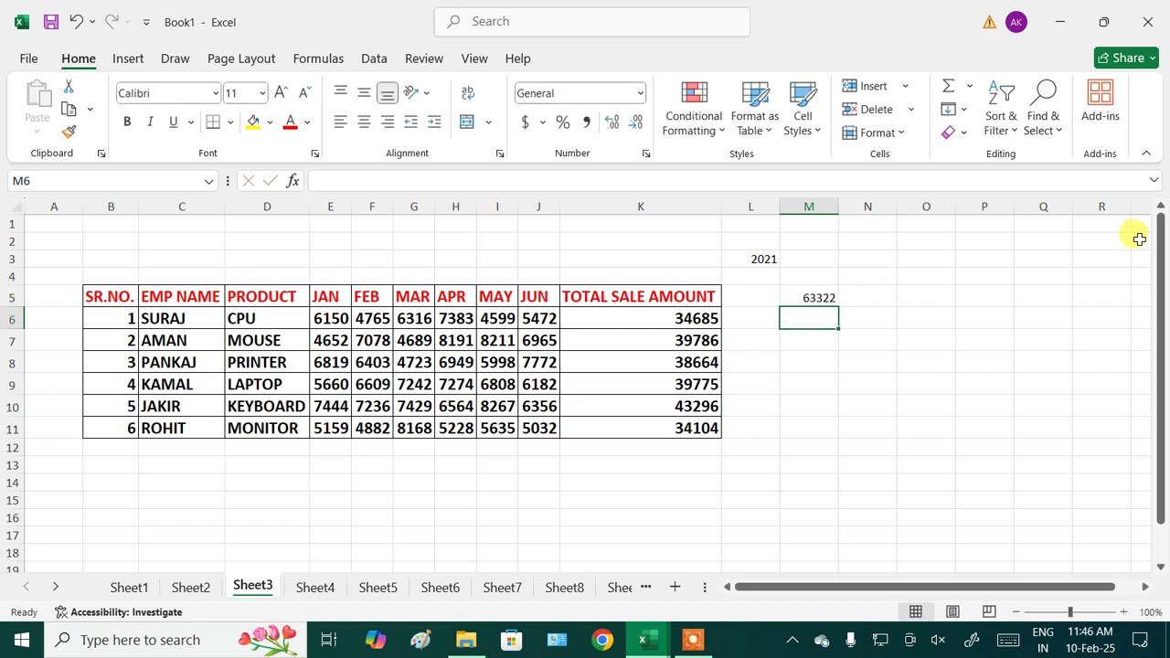
pyautogui.click(932, 357)
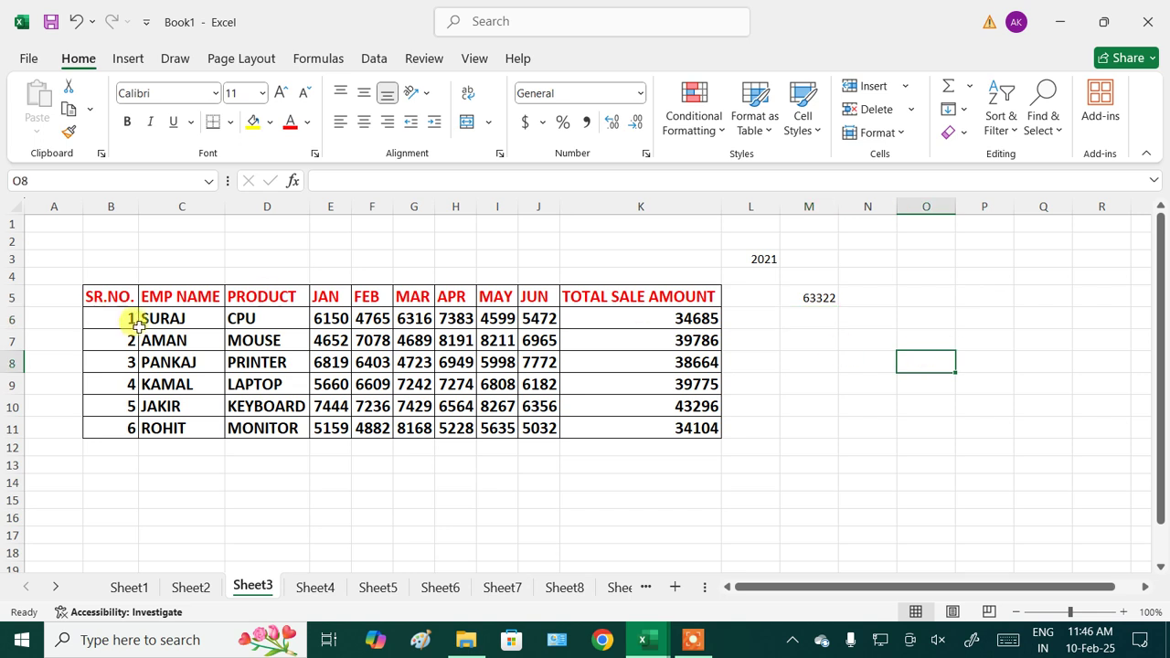
pyautogui.moveTo(147, 322); pyautogui.dragTo(147, 375)
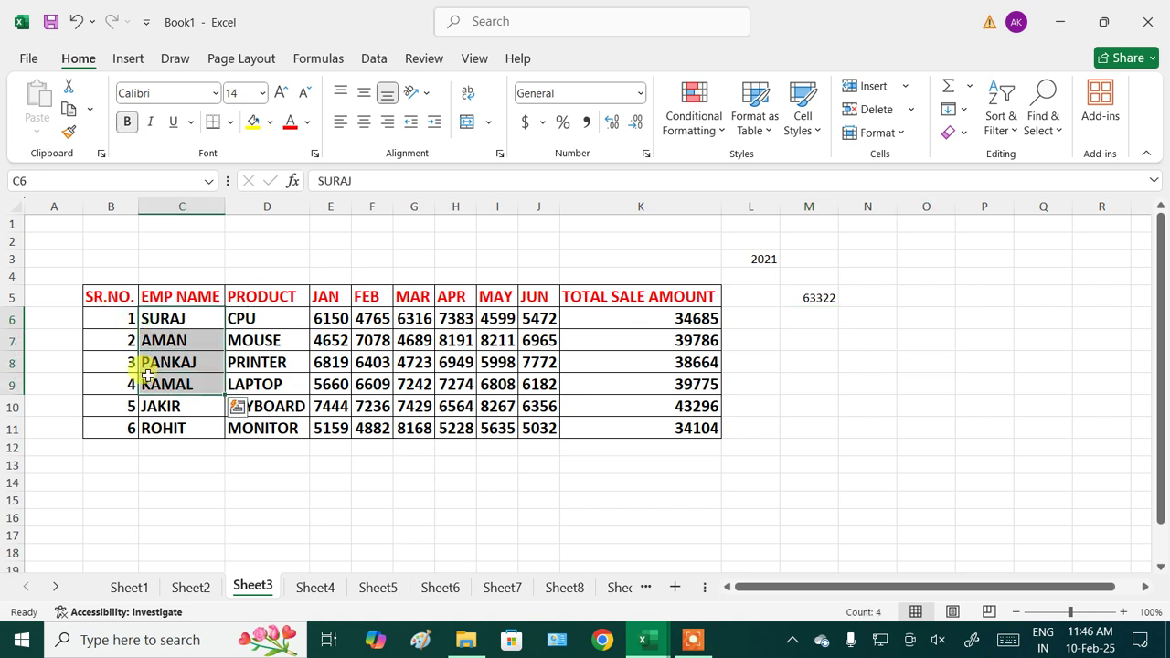
pyautogui.click(320, 481)
pyautogui.click(815, 298)
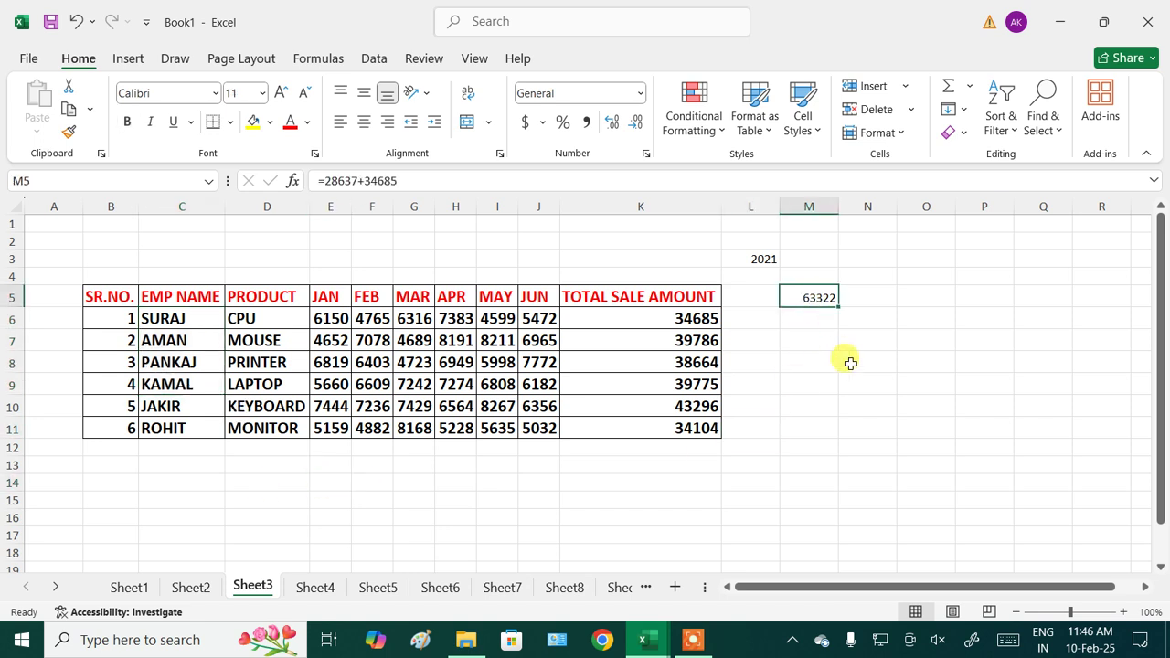
pyautogui.click(850, 363)
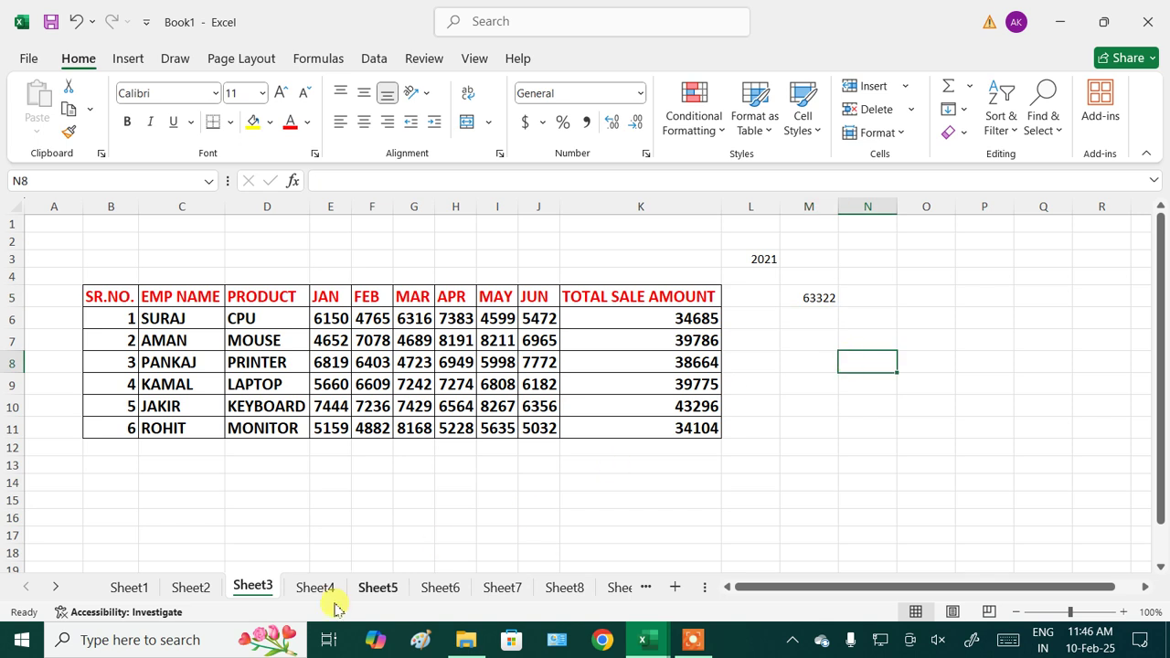
# - Start Consolidate on Sheet4 with C5 as the destination cell
pyautogui.click(317, 590)
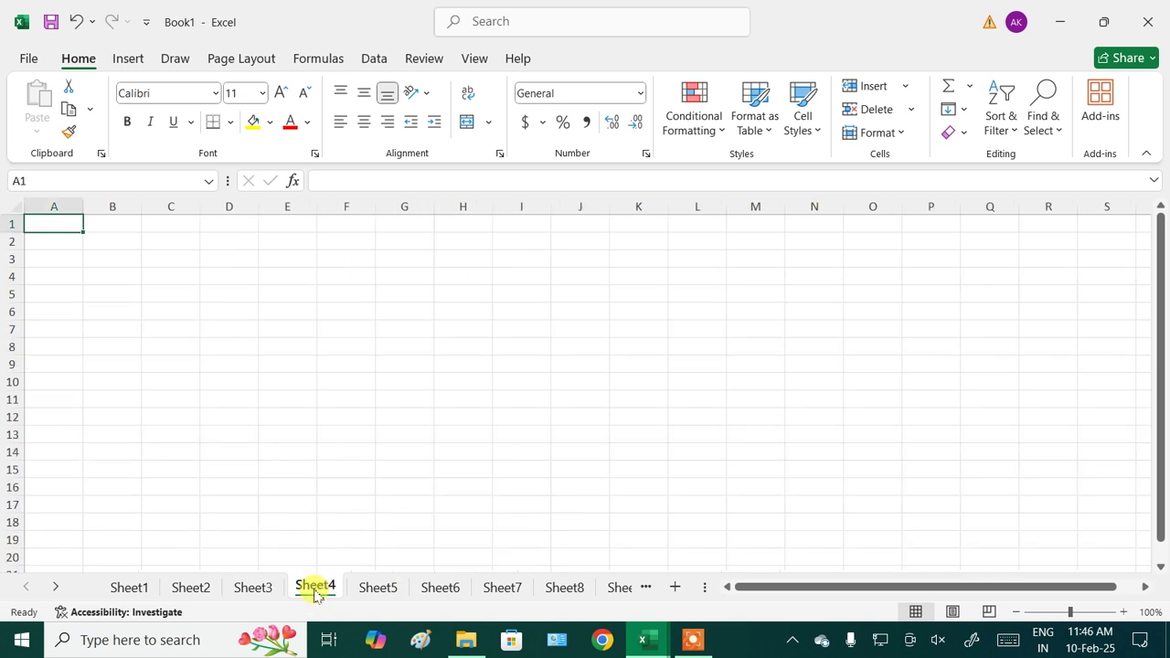
pyautogui.click(144, 292)
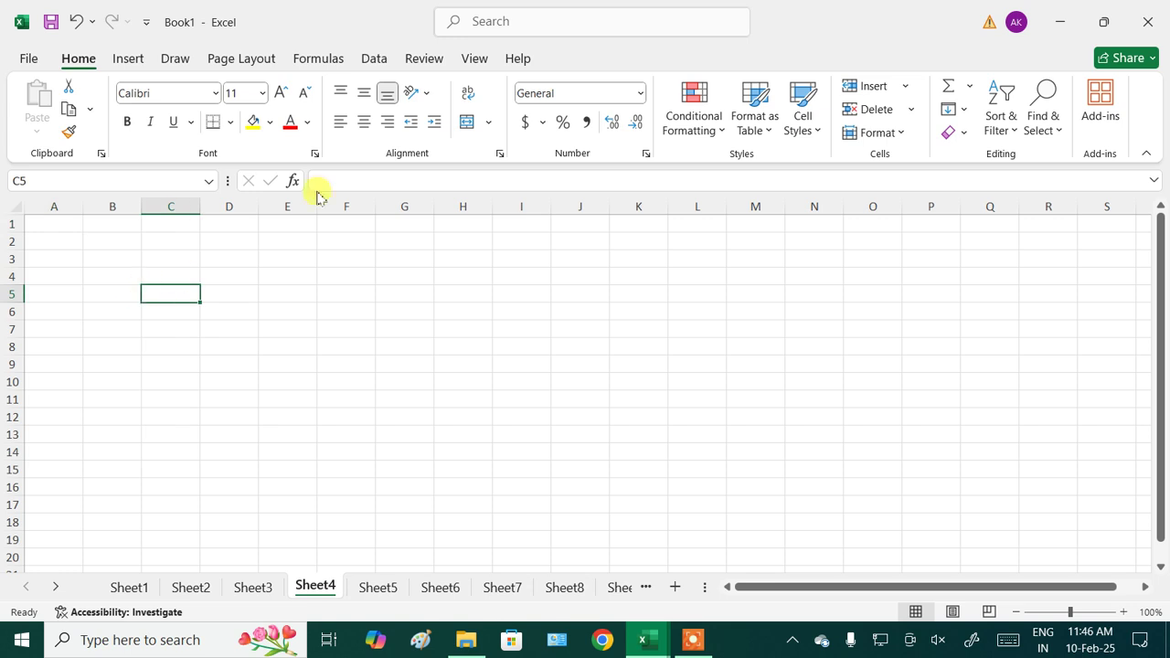
pyautogui.click(370, 60)
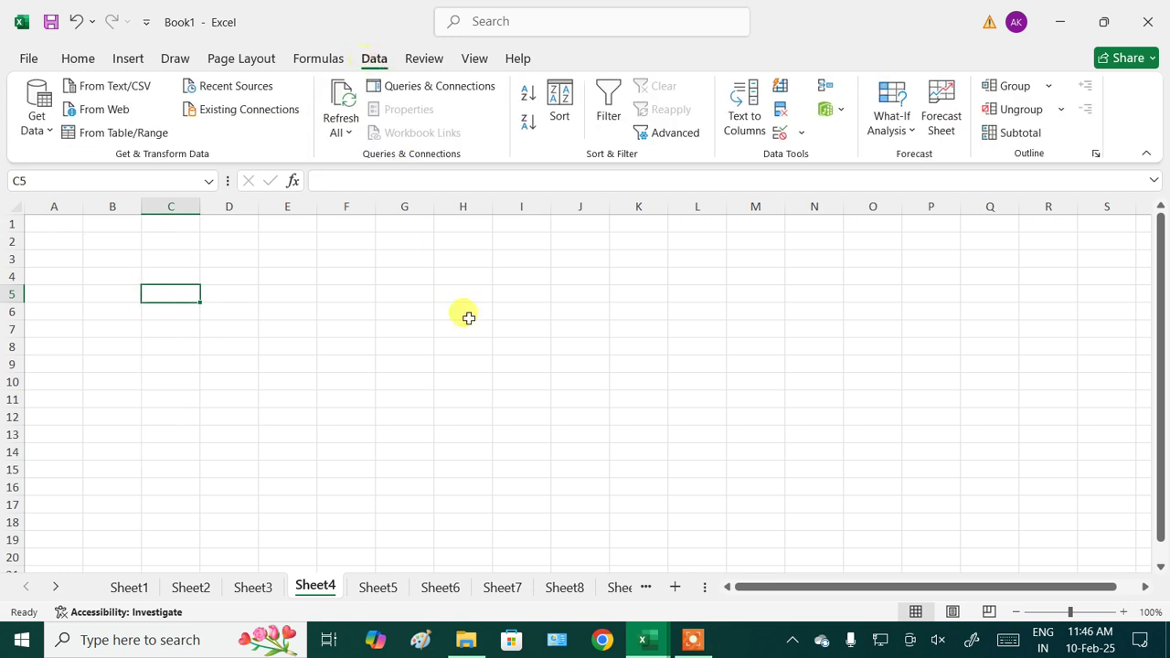
pyautogui.click(828, 88)
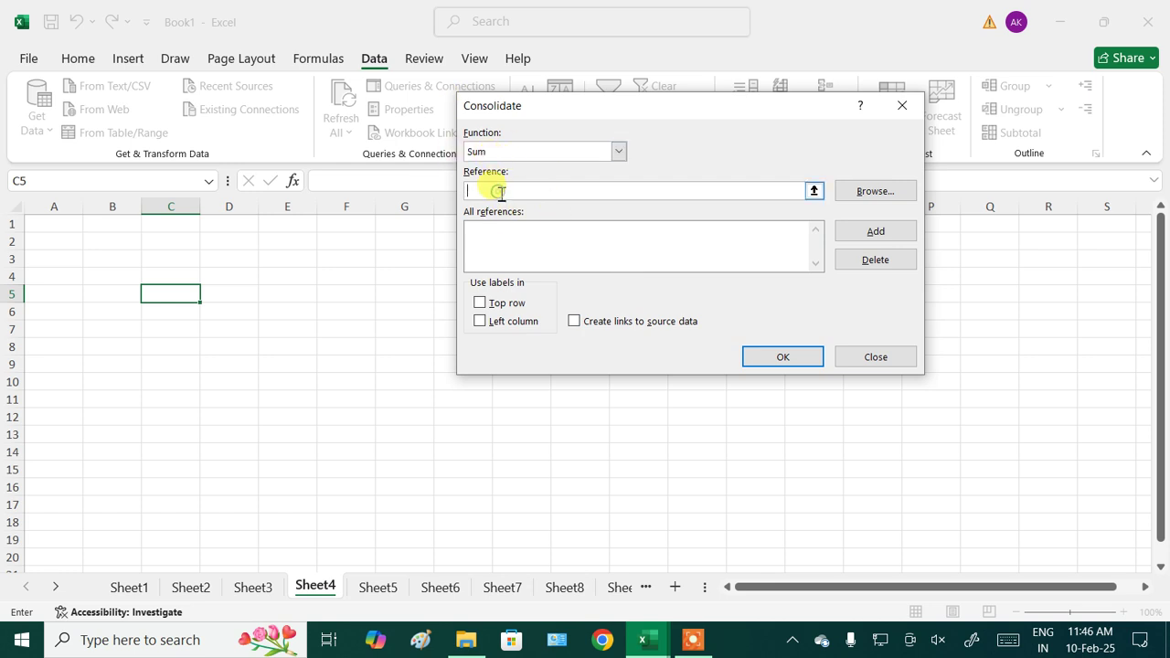
# - Add the Sheet2 table A8:J14 to the consolidation references and empty the reference entry
pyautogui.click(183, 592)
pyautogui.moveTo(54, 354); pyautogui.dragTo(627, 483)
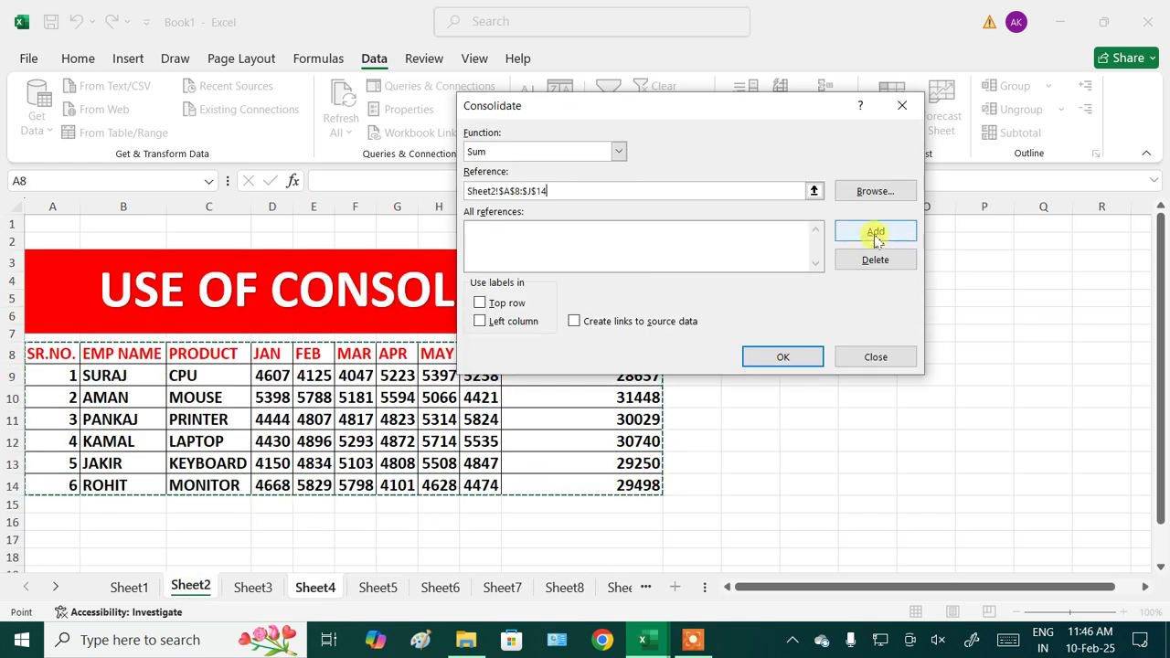
pyautogui.click(875, 234)
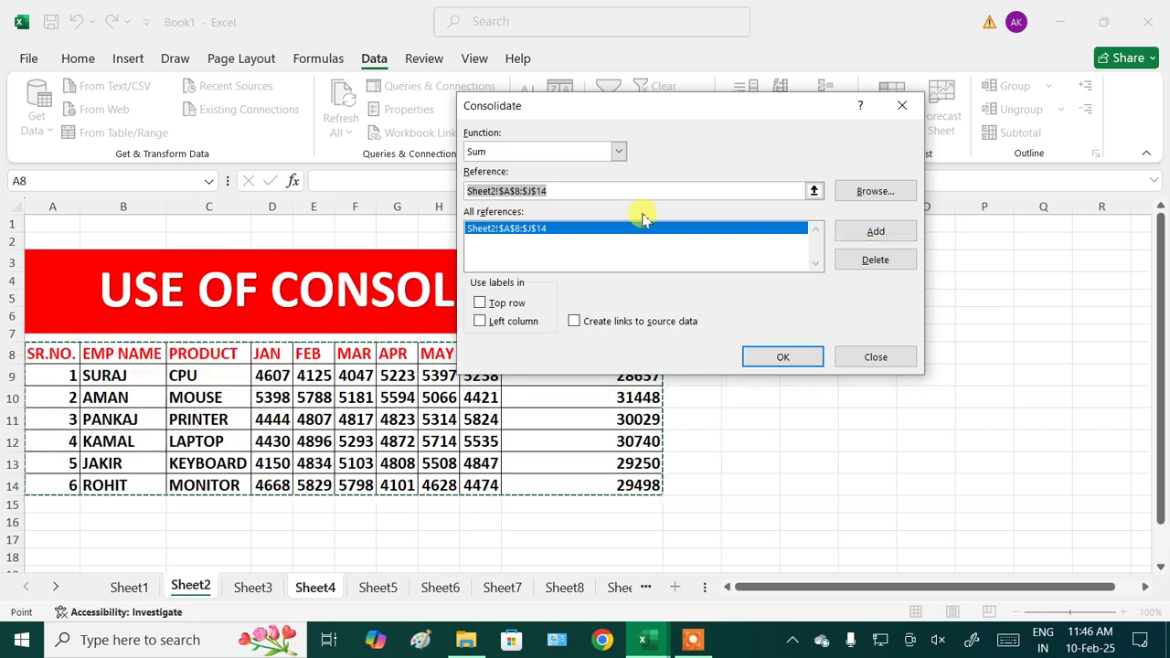
pyautogui.click(622, 190)
pyautogui.press('BackSpace')
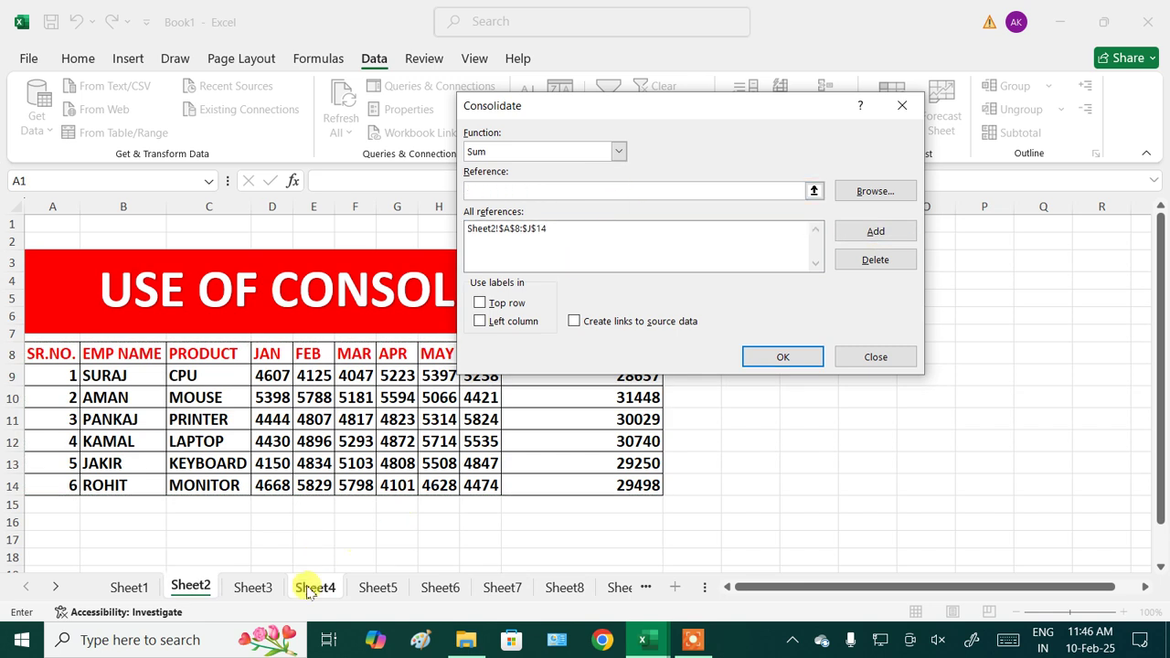
# - Add the Sheet3 table B5:K11 to the consolidation references and empty the reference entry
pyautogui.click(254, 588)
pyautogui.moveTo(117, 307); pyautogui.dragTo(647, 428)
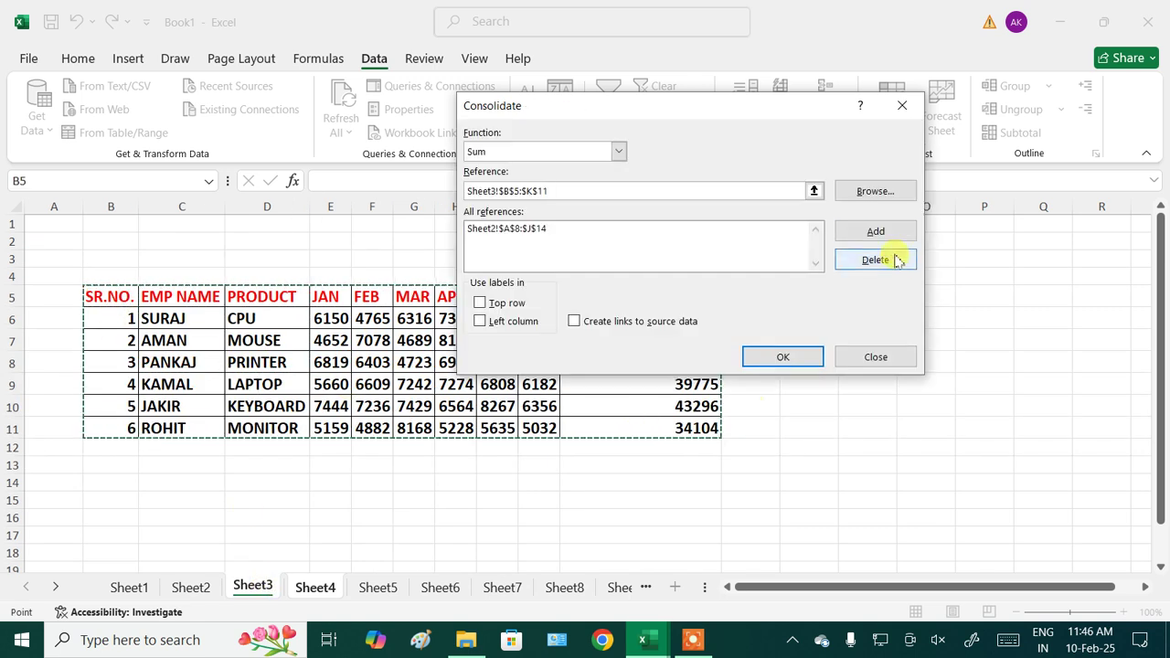
pyautogui.click(883, 230)
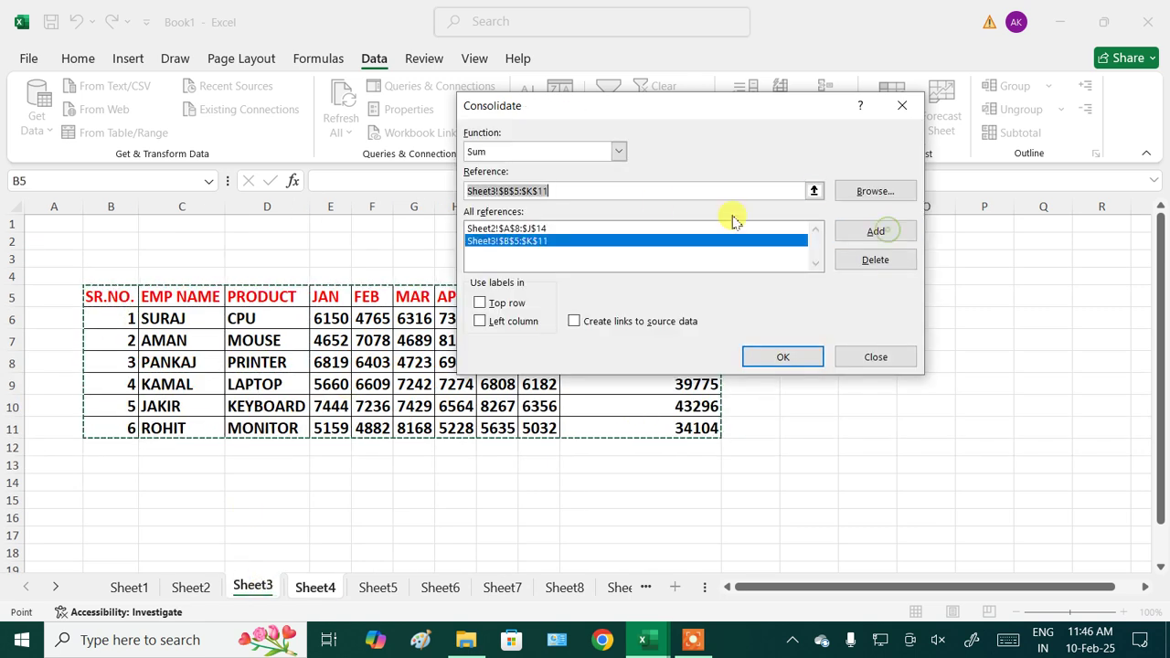
pyautogui.click(664, 194)
pyautogui.press('BackSpace')
pyautogui.press('BackSpace')
pyautogui.press('BackSpace')
pyautogui.press('BackSpace')
pyautogui.press('BackSpace')
pyautogui.press('BackSpace')
pyautogui.press('BackSpace')
pyautogui.press('BackSpace')
pyautogui.press('BackSpace')
pyautogui.press('BackSpace')
pyautogui.press('BackSpace')
pyautogui.press('BackSpace')
pyautogui.press('BackSpace')
pyautogui.press('BackSpace')
pyautogui.press('BackSpace')
pyautogui.press('BackSpace')
pyautogui.press('BackSpace')
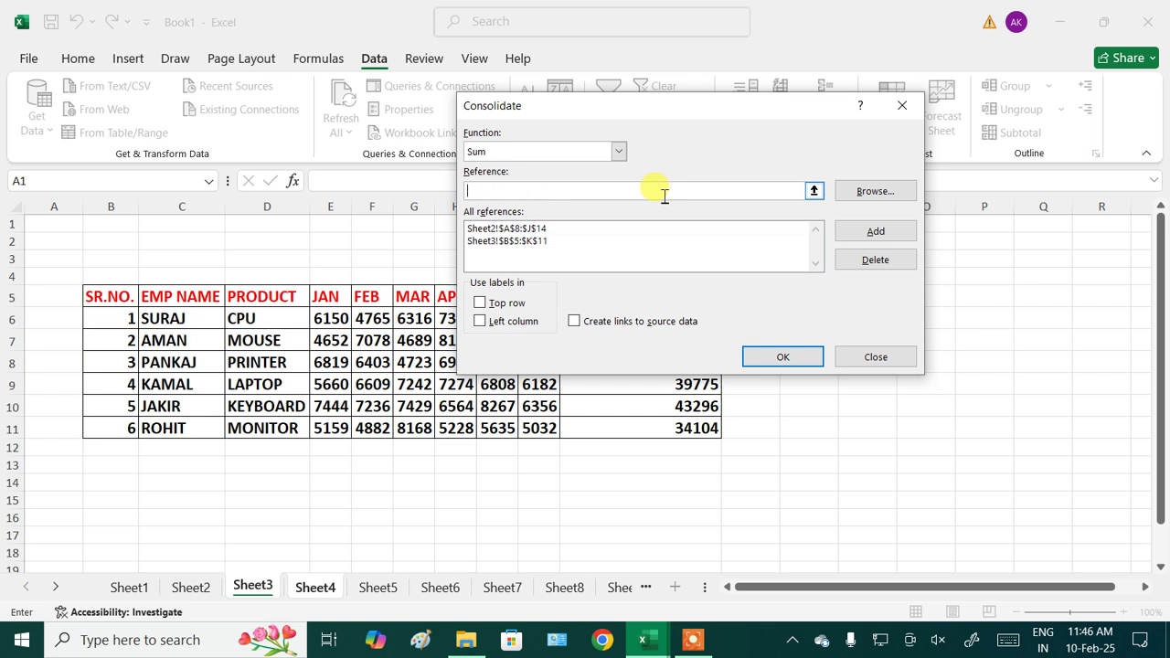
# - Consolidate both tables onto Sheet4 with Sum, using top row and left column labels and creating links to source data
pyautogui.click(317, 588)
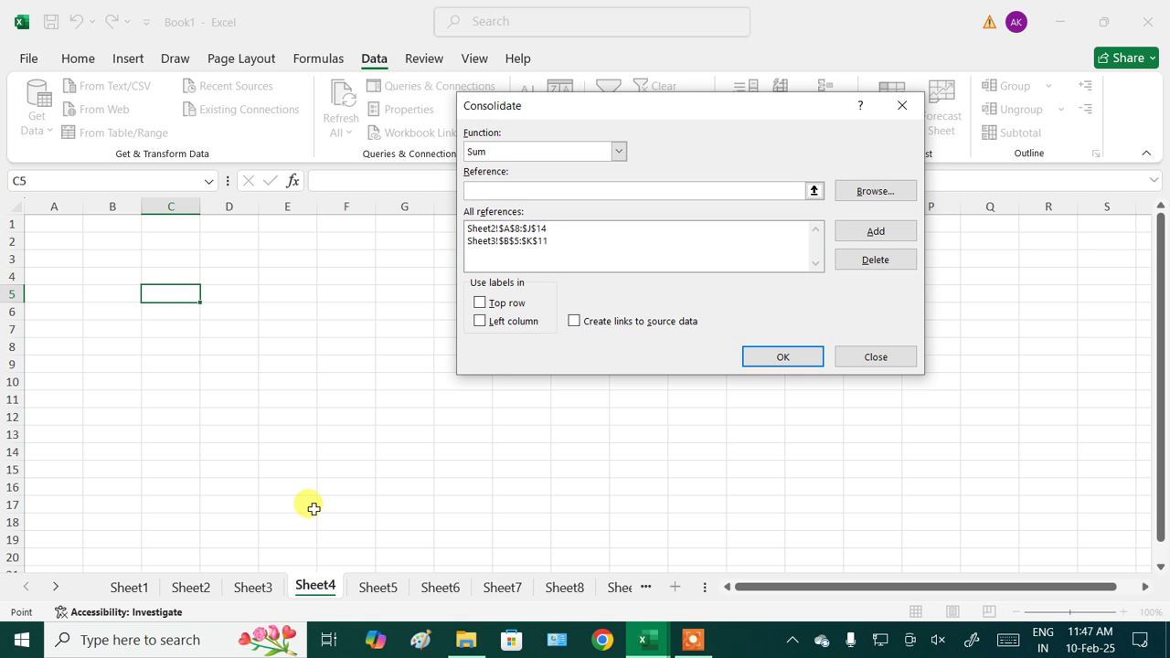
pyautogui.click(510, 305)
pyautogui.click(514, 320)
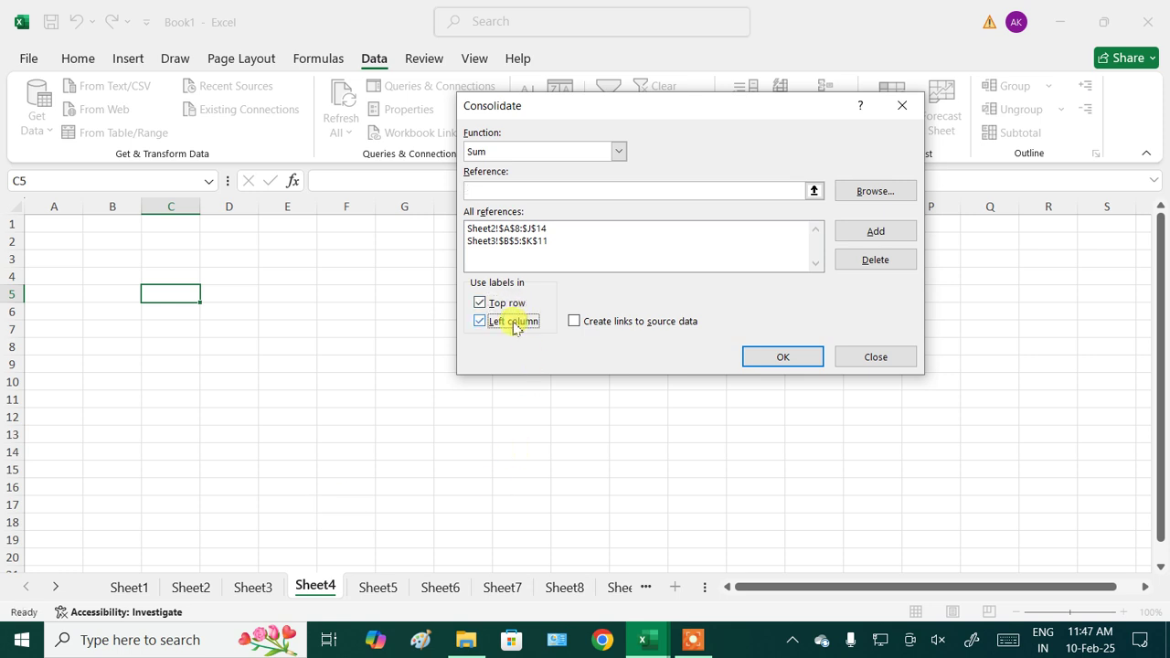
pyautogui.click(609, 323)
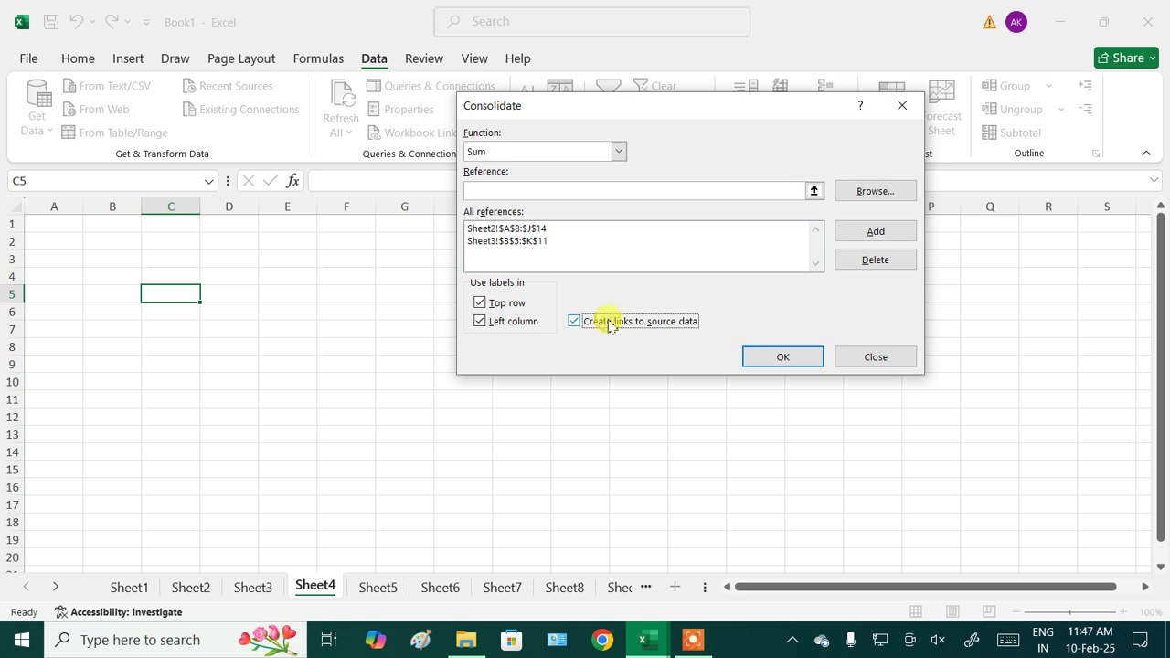
pyautogui.click(781, 355)
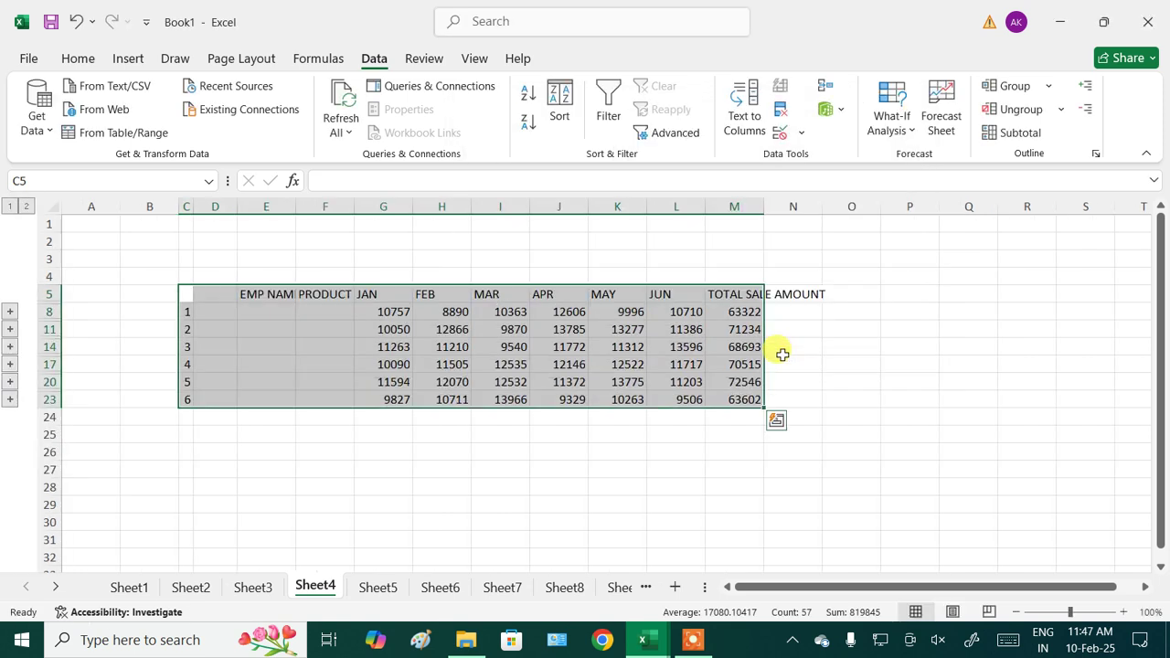
# - Compare the first employee's consolidated total on Sheet4 with the manual sum in M5 of Sheet3
pyautogui.click(781, 353)
pyautogui.click(747, 311)
pyautogui.click(954, 454)
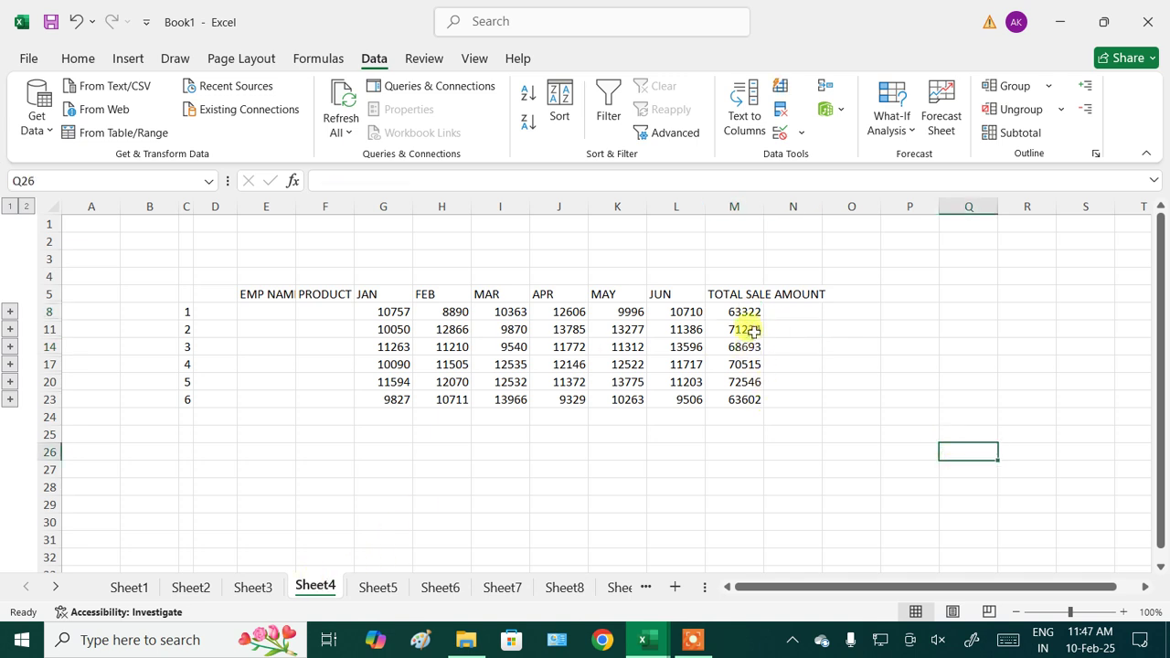
pyautogui.click(258, 585)
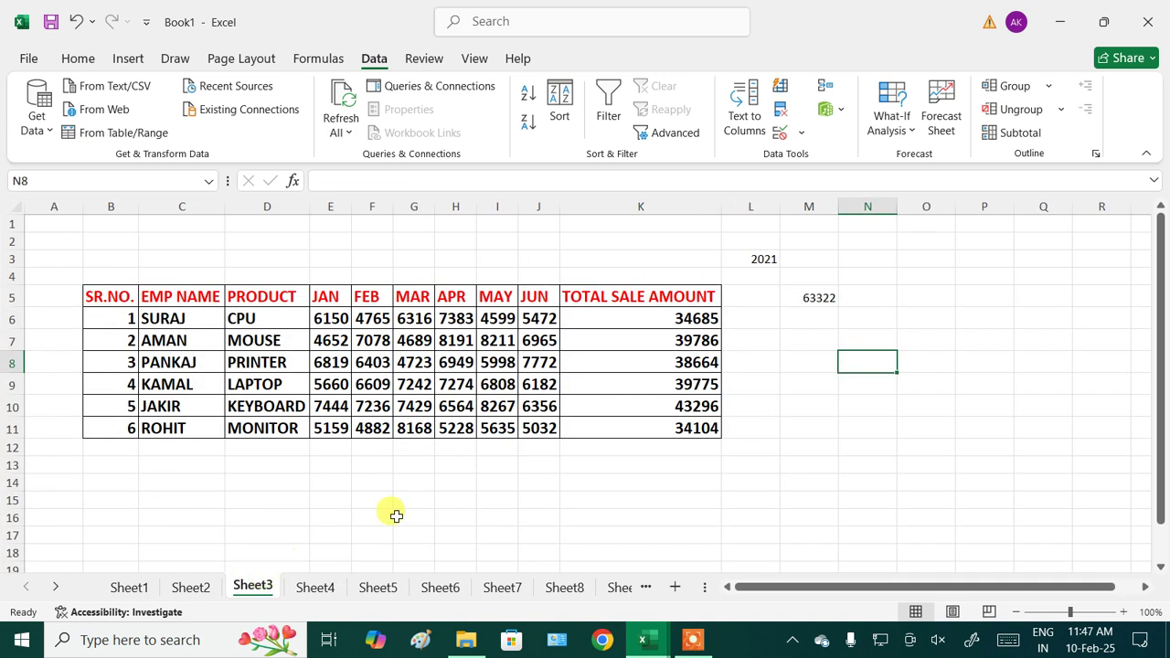
pyautogui.click(826, 297)
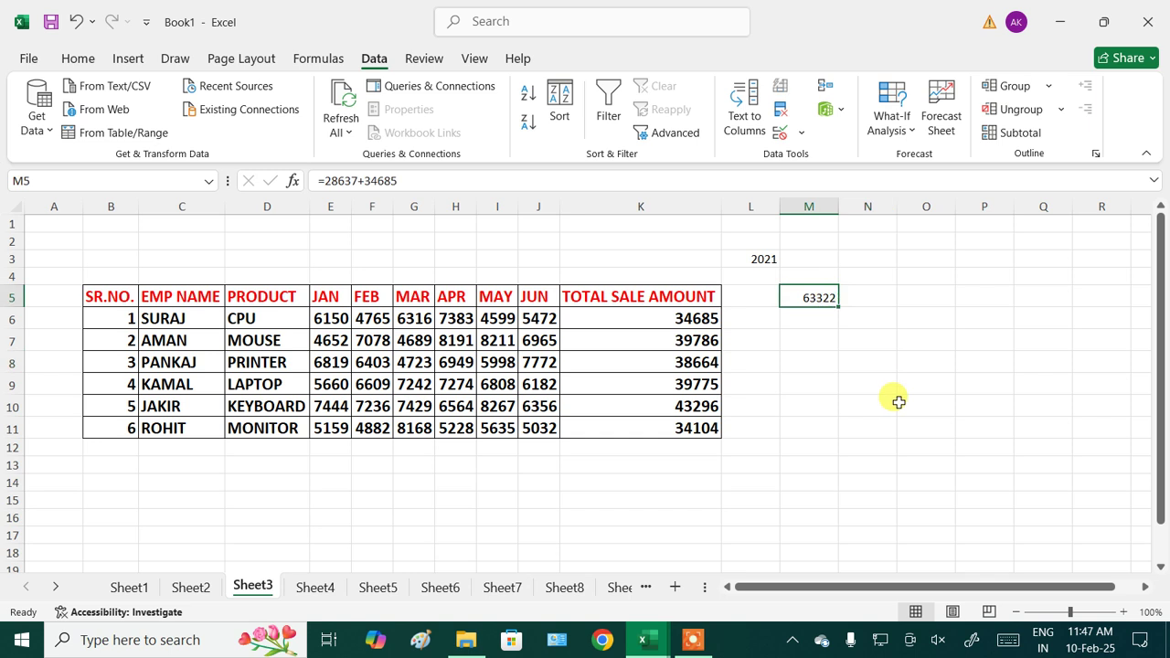
pyautogui.click(898, 403)
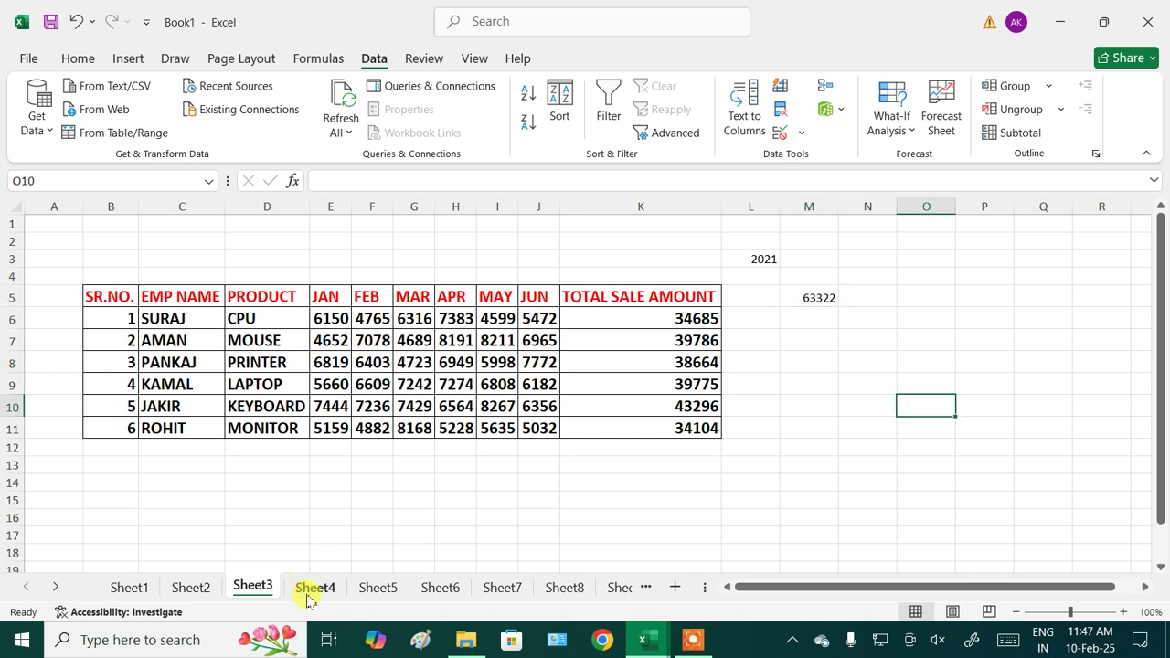
pyautogui.click(312, 589)
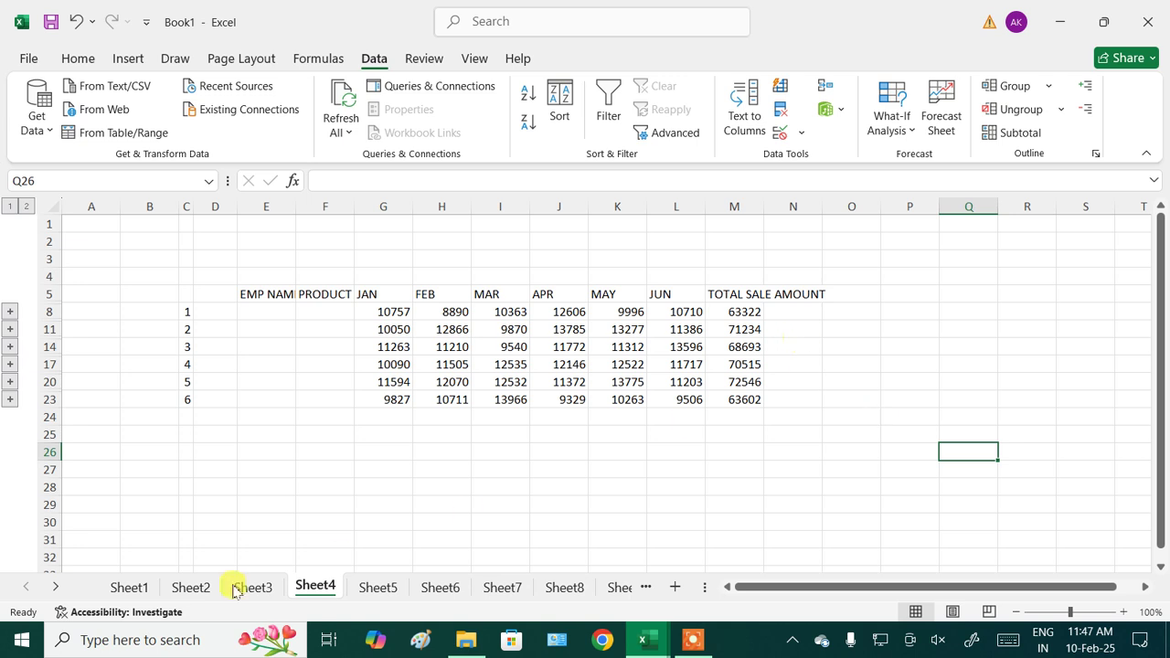
# - Try to copy the employee names B9:B14 from Sheet2 into the EMP NAME column on Sheet4, starting at E8
pyautogui.click(206, 587)
pyautogui.click(105, 357)
pyautogui.moveTo(104, 373); pyautogui.dragTo(119, 477)
pyautogui.hotkey('ctrl', 'c')
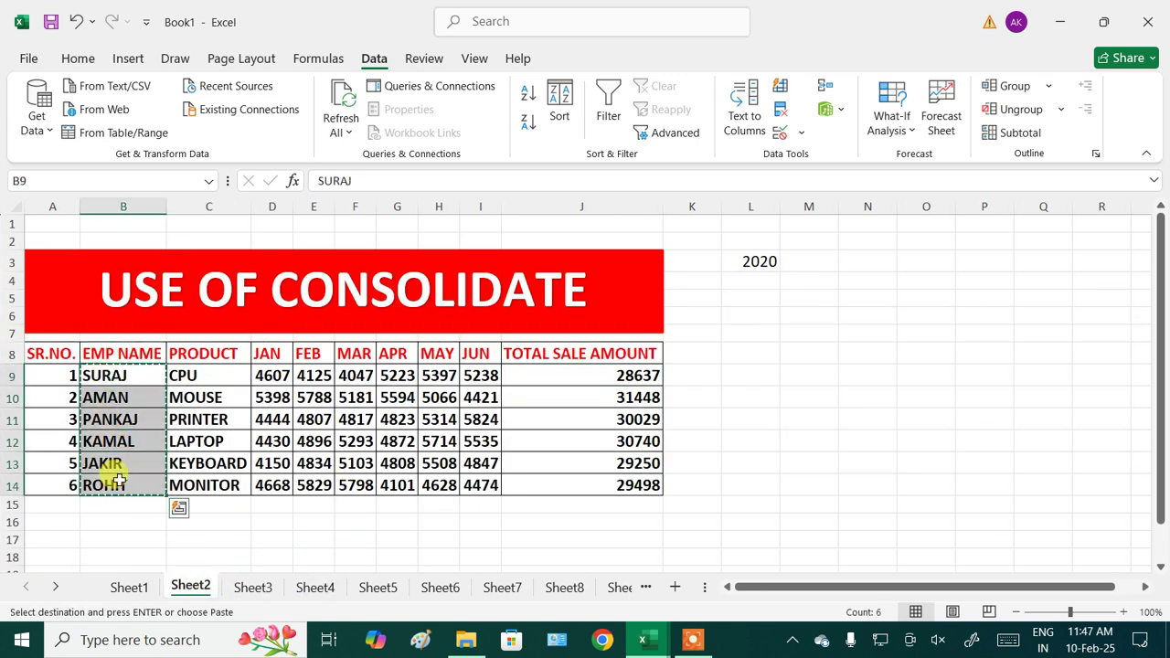
pyautogui.click(315, 587)
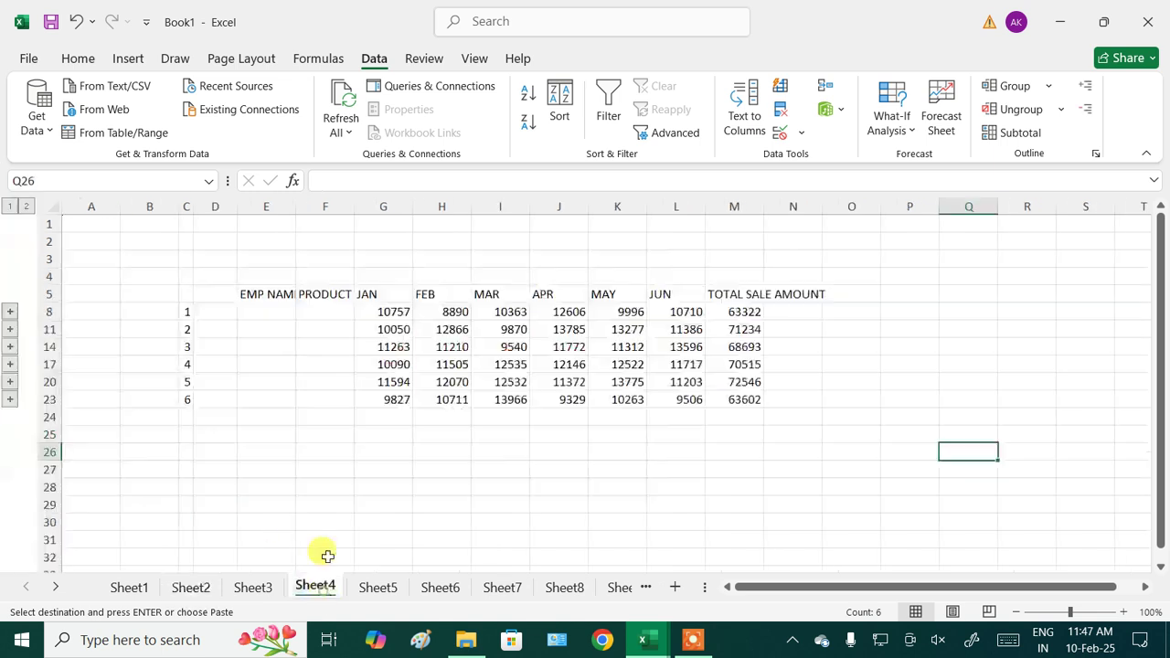
pyautogui.click(273, 306)
pyautogui.hotkey('shift', 'Down')
pyautogui.hotkey('ctrl', 'v')
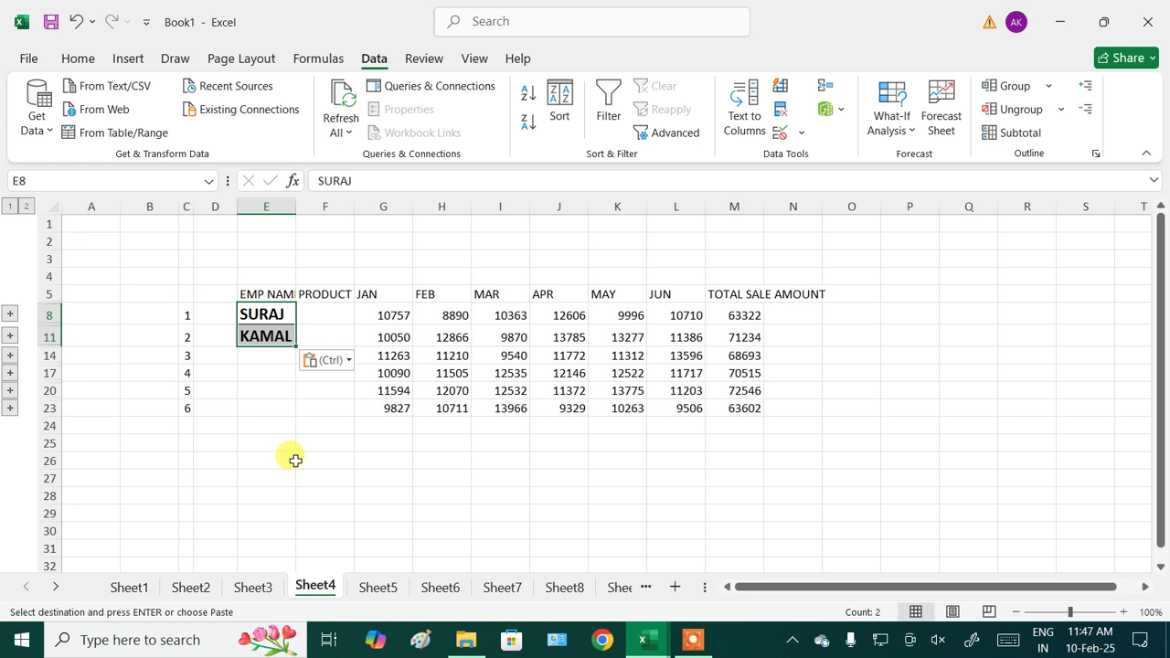
# - Delete the pasted employee names from E8 and E11 on Sheet4
pyautogui.click(295, 460)
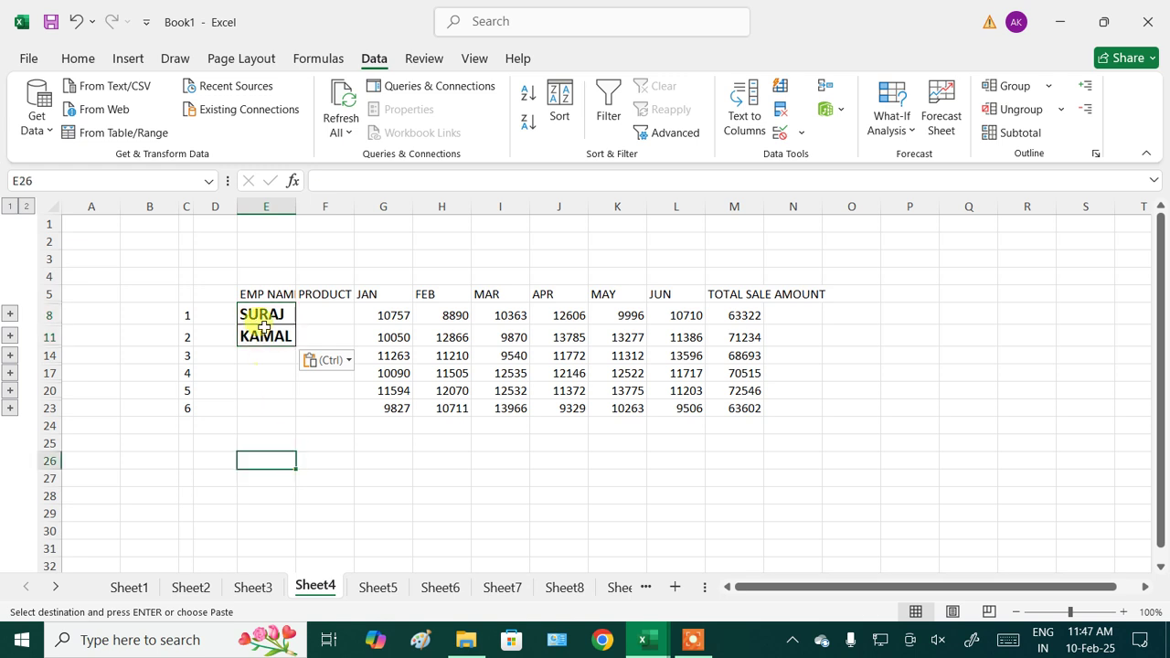
pyautogui.moveTo(263, 315); pyautogui.dragTo(271, 334)
pyautogui.press('Delete')
pyautogui.click(249, 461)
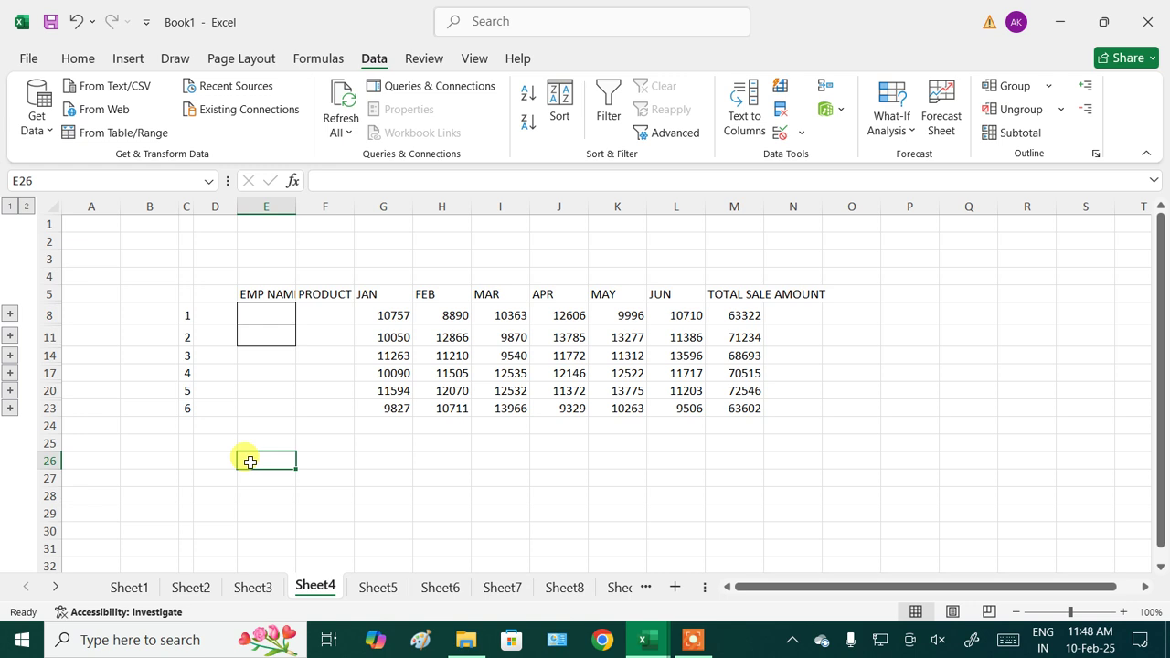
pyautogui.click(693, 640)
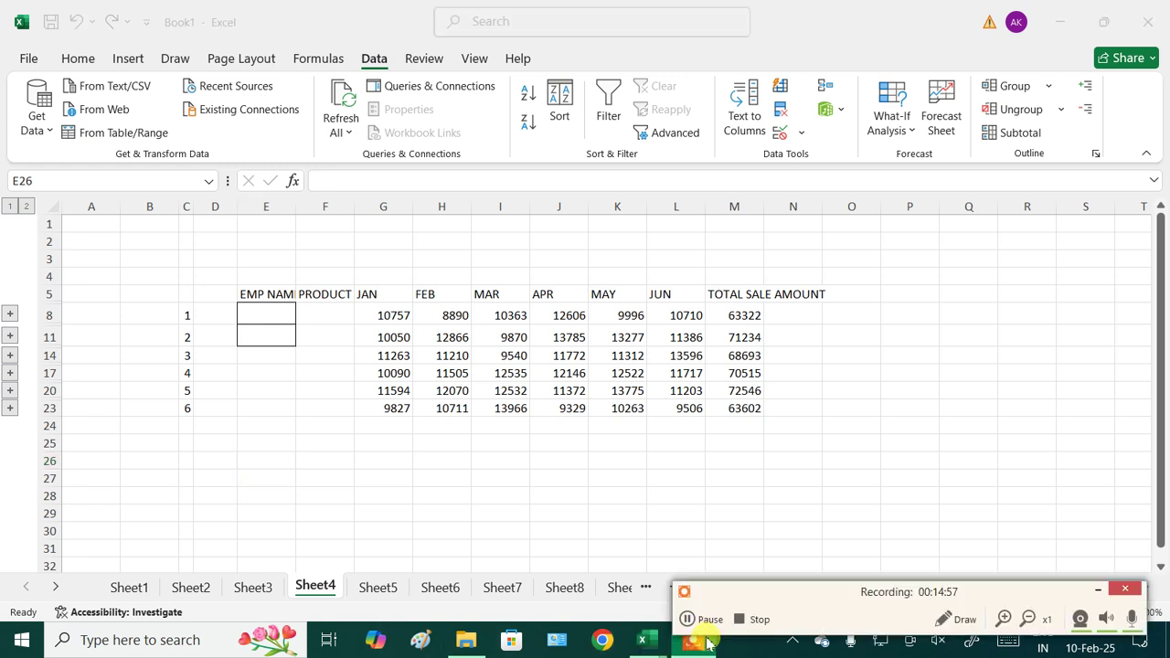